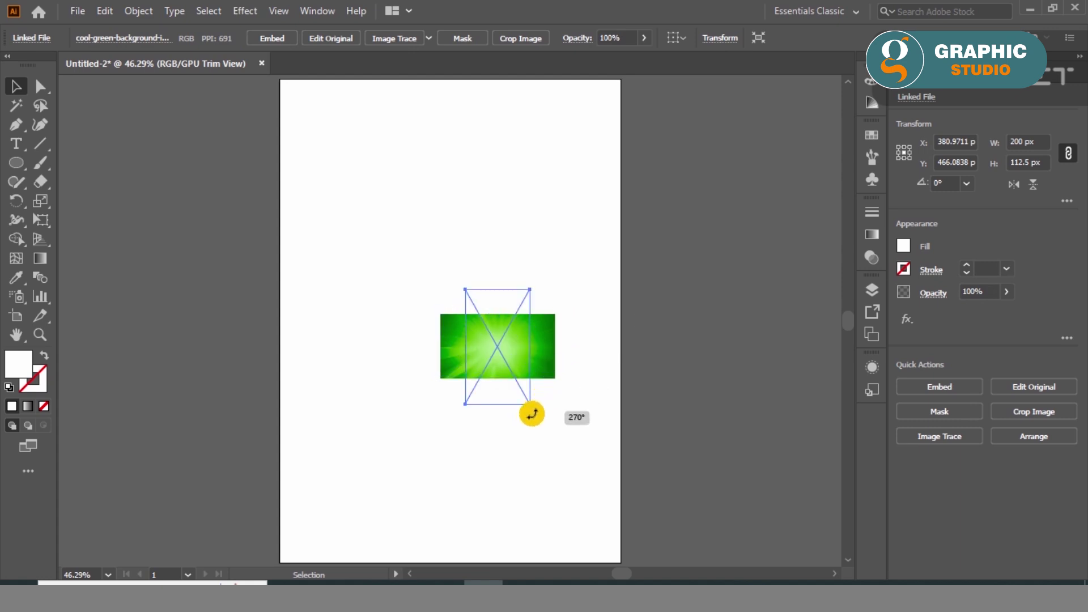
# Scale the rotated green background image to cover the whole artboard, about 595 by 842 px, and embed it
pyautogui.moveTo(505, 356); pyautogui.dragTo(318, 142)
pyautogui.moveTo(346, 196); pyautogui.dragTo(620, 563)
pyautogui.click(671, 351)
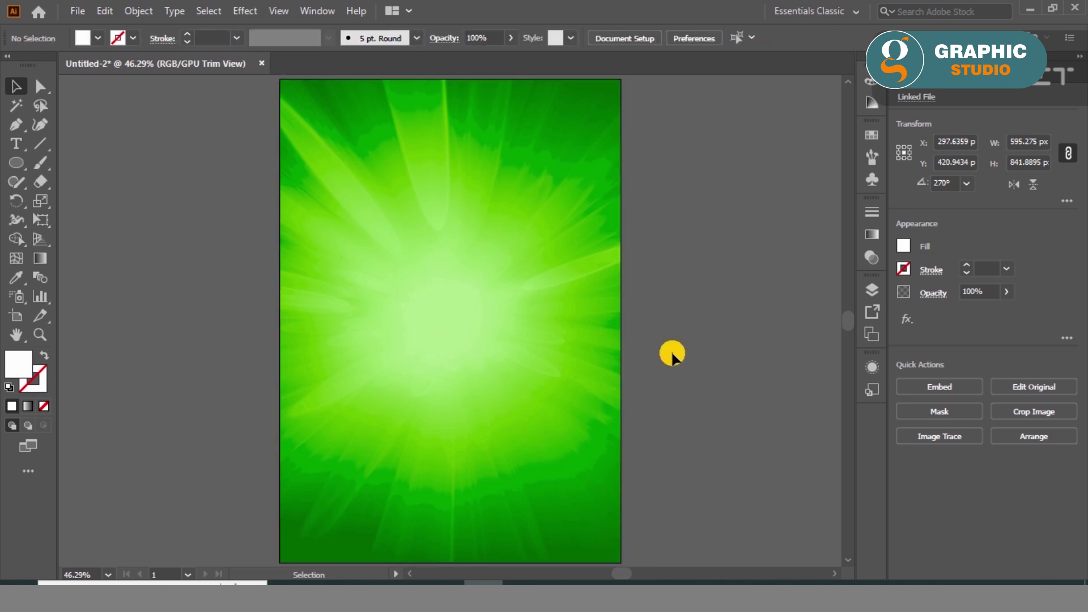
pyautogui.click(316, 349)
pyautogui.click(276, 40)
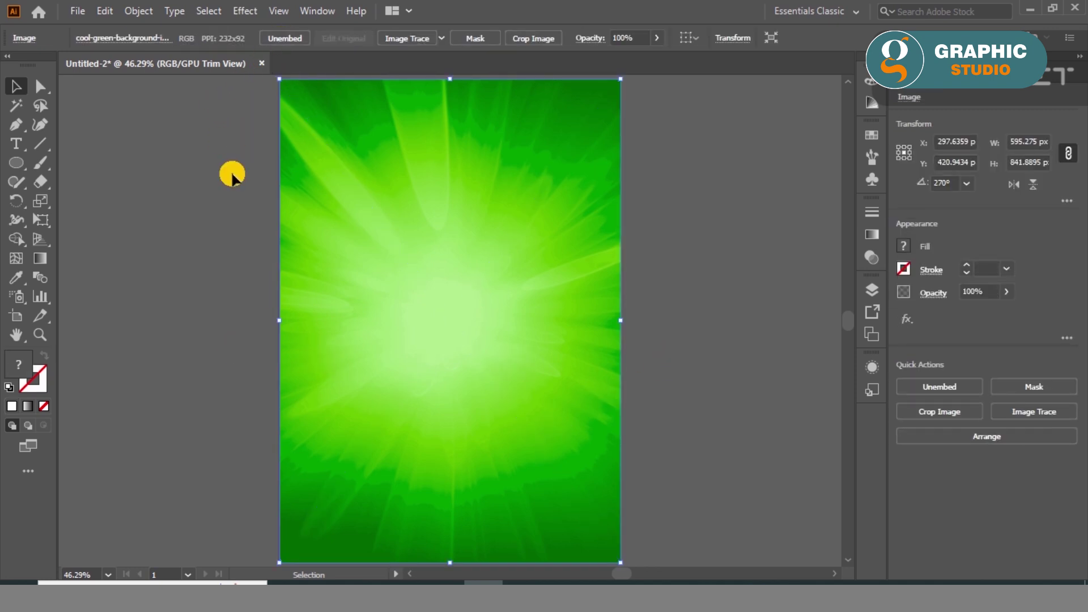
pyautogui.click(233, 172)
# Place the fruit basket image pngegg (18) on the poster, sized about 492 by 537 px
pyautogui.click(330, 584)
pyautogui.moveTo(185, 258); pyautogui.dragTo(447, 346)
pyautogui.moveTo(747, 346); pyautogui.dragTo(591, 361)
# Align the fruit basket to the background's horizontal centre and bottom edge, and embed the basket image
pyautogui.keyDown('shift'); pyautogui.click(612, 369); pyautogui.keyUp('shift')
pyautogui.click(612, 367)
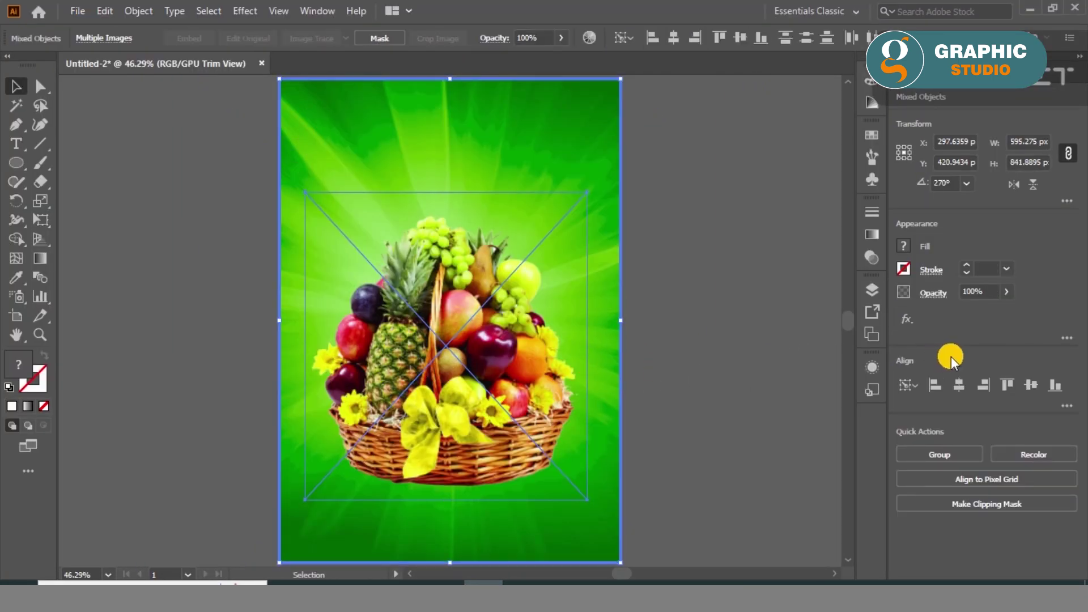
pyautogui.click(961, 384)
pyautogui.click(1047, 386)
pyautogui.click(687, 406)
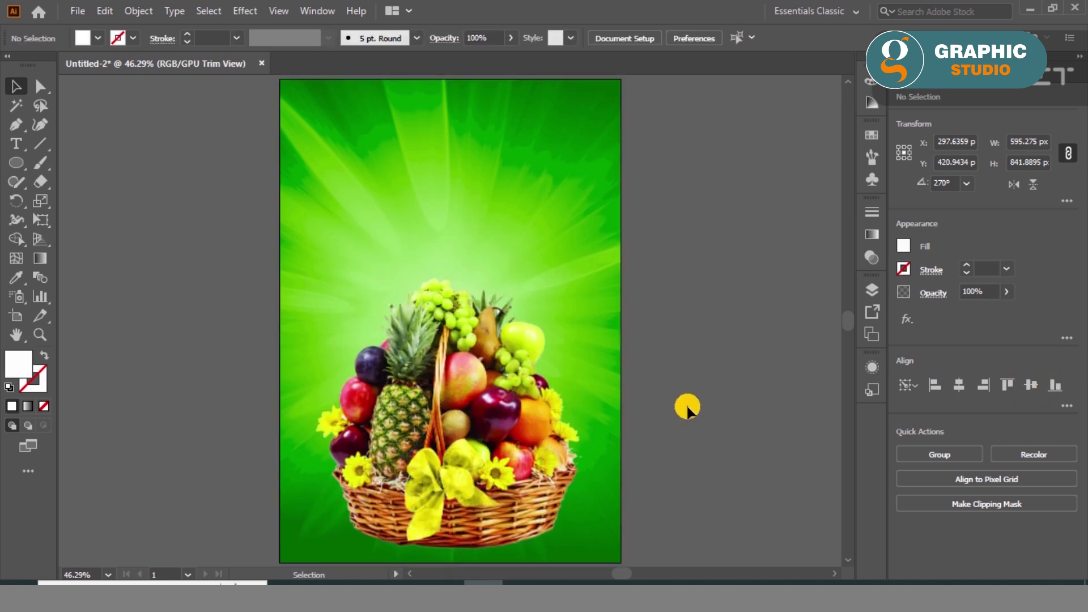
pyautogui.click(564, 287)
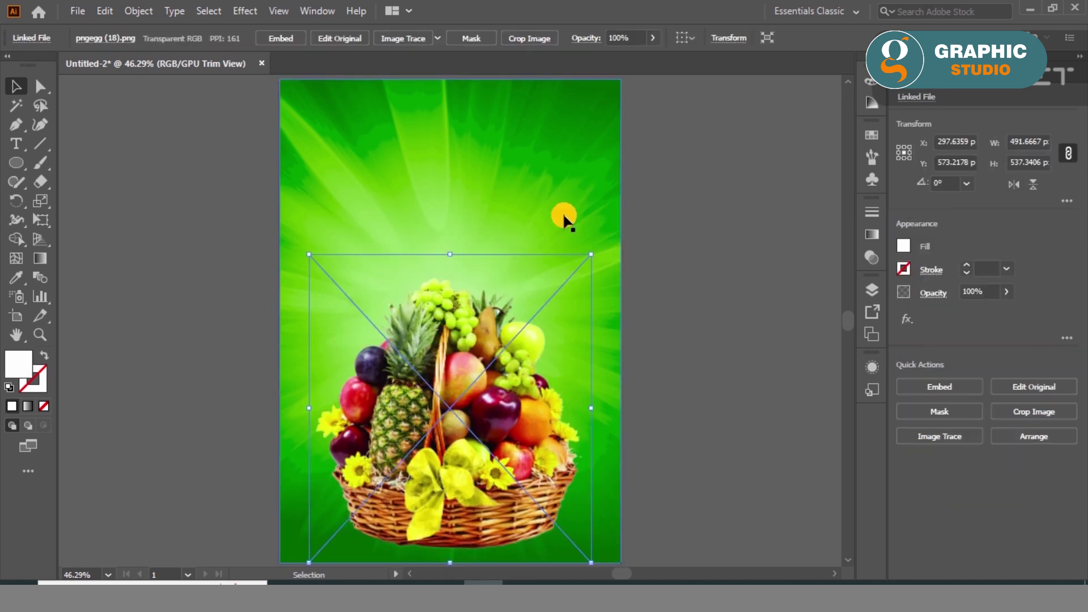
pyautogui.click(281, 38)
# Enlarge the green background to about 769 by 1088 px, keeping its top edge on the artboard's top edge
pyautogui.click(652, 381)
pyautogui.click(621, 364)
pyautogui.moveTo(622, 317); pyautogui.dragTo(672, 383)
pyautogui.click(699, 498)
pyautogui.moveTo(642, 348); pyautogui.dragTo(643, 382)
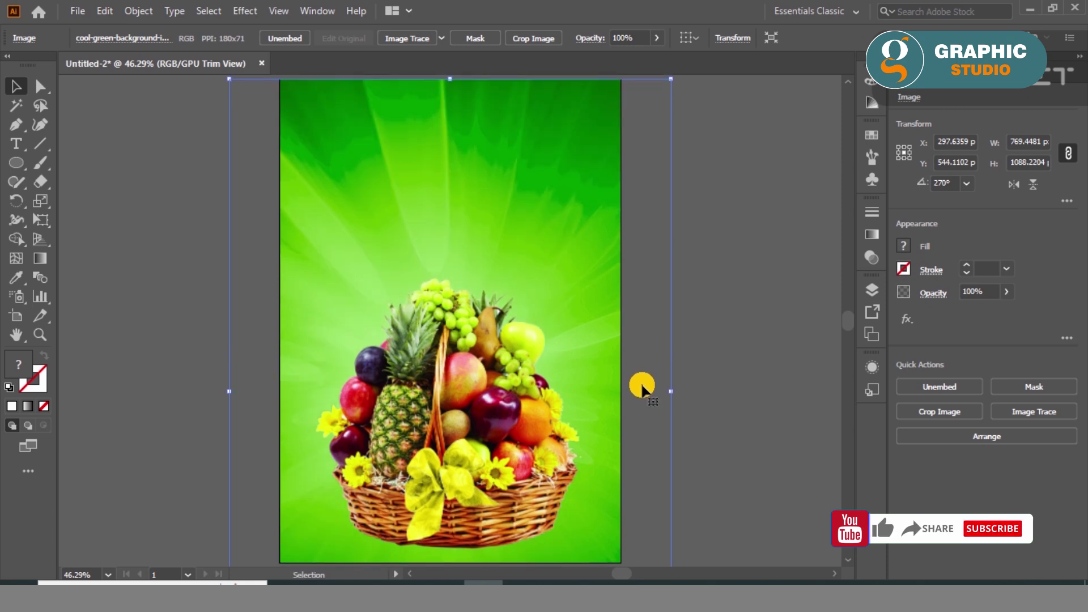
pyautogui.click(744, 479)
# Add a Multiply drop shadow to the fruit basket with zero offsets and a 19 px blur
pyautogui.click(354, 264)
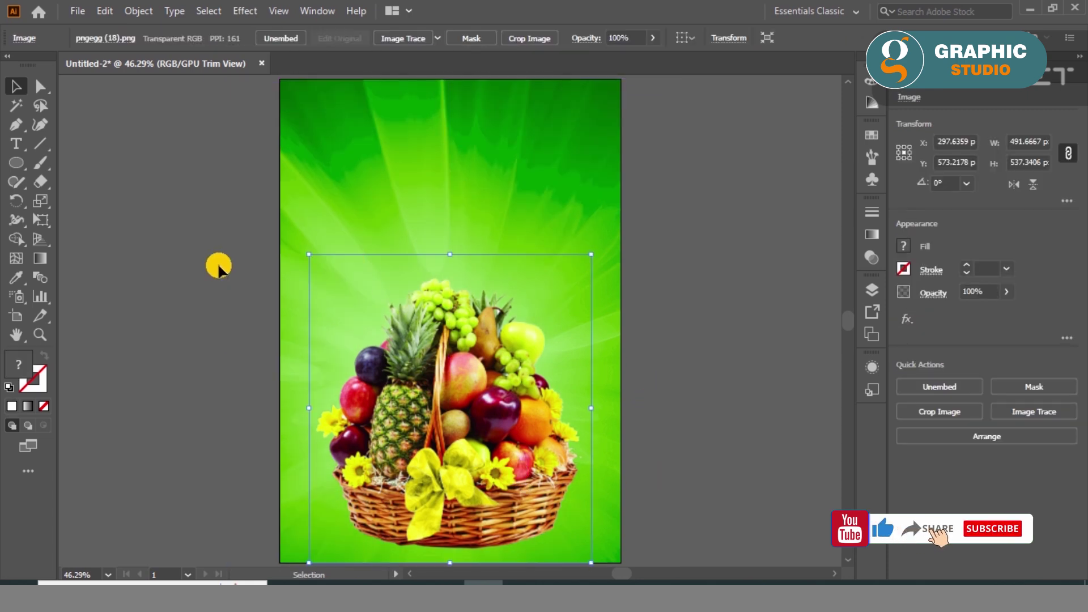
pyautogui.click(245, 10)
pyautogui.moveTo(278, 191)
pyautogui.click(455, 193)
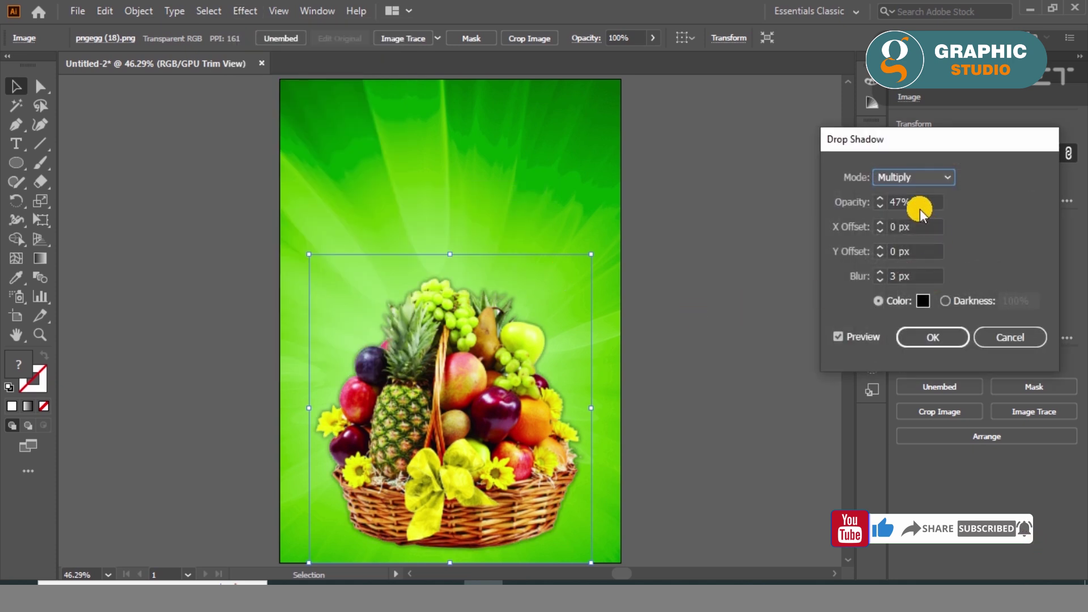
pyautogui.click(919, 207)
pyautogui.click(918, 275)
pyautogui.write('12')
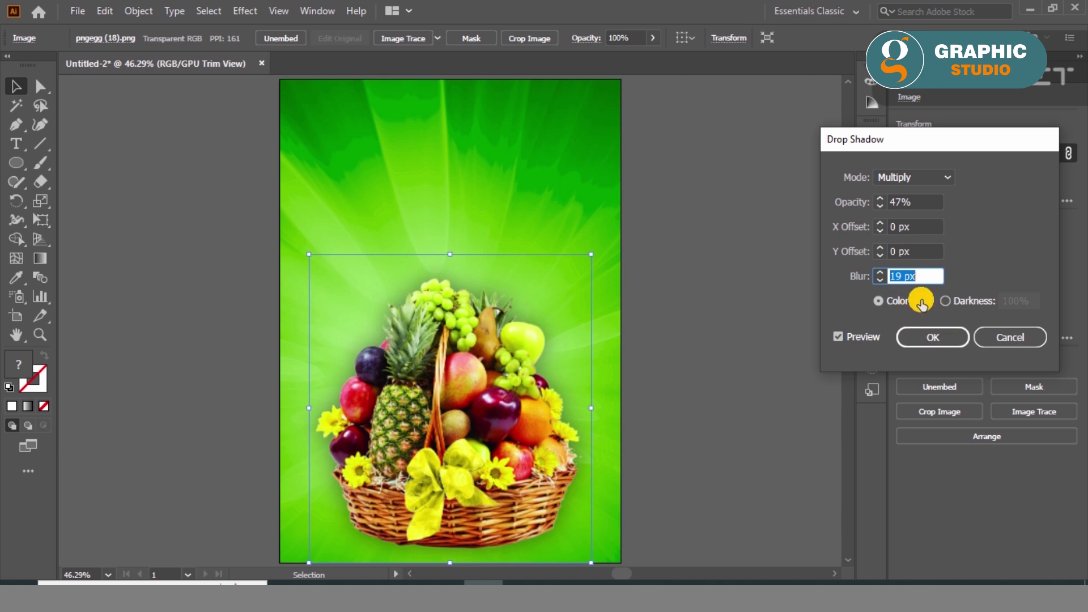
# Set the basket's shadow colour to #1C1C1C and its opacity to 56%, and apply the effect
pyautogui.click(922, 301)
pyautogui.moveTo(406, 367)
pyautogui.mouseDown()
pyautogui.moveTo(379, 386)
pyautogui.moveTo(334, 370)
pyautogui.mouseUp()
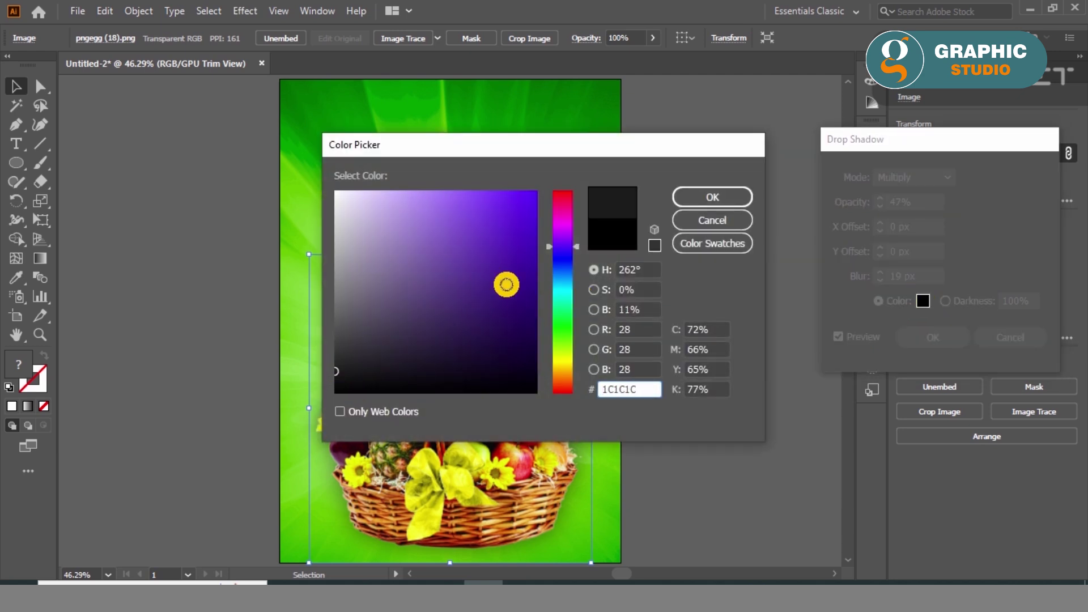
pyautogui.click(713, 198)
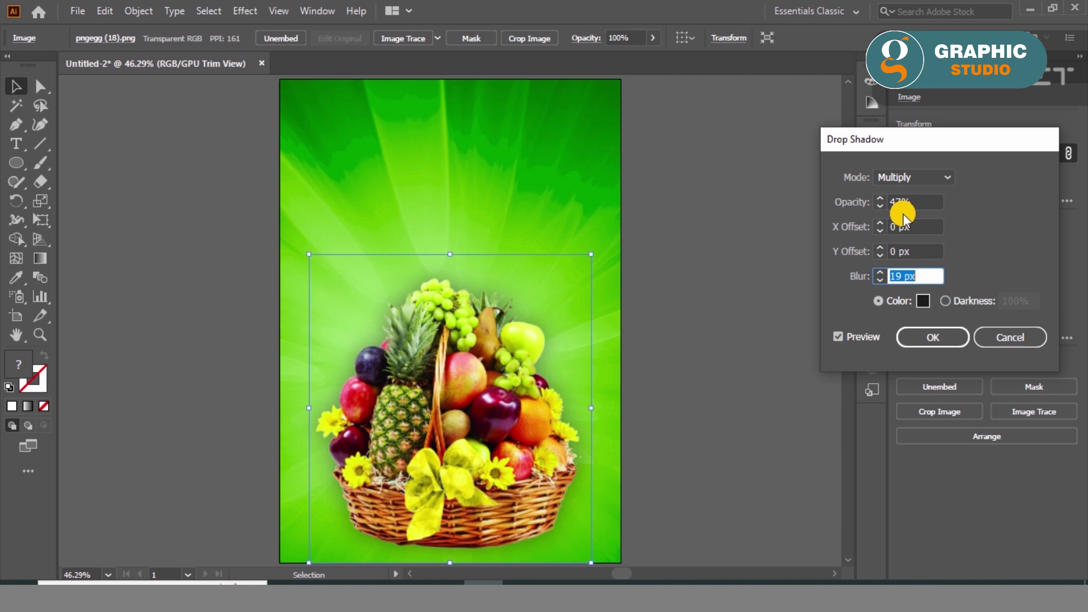
pyautogui.click(916, 203)
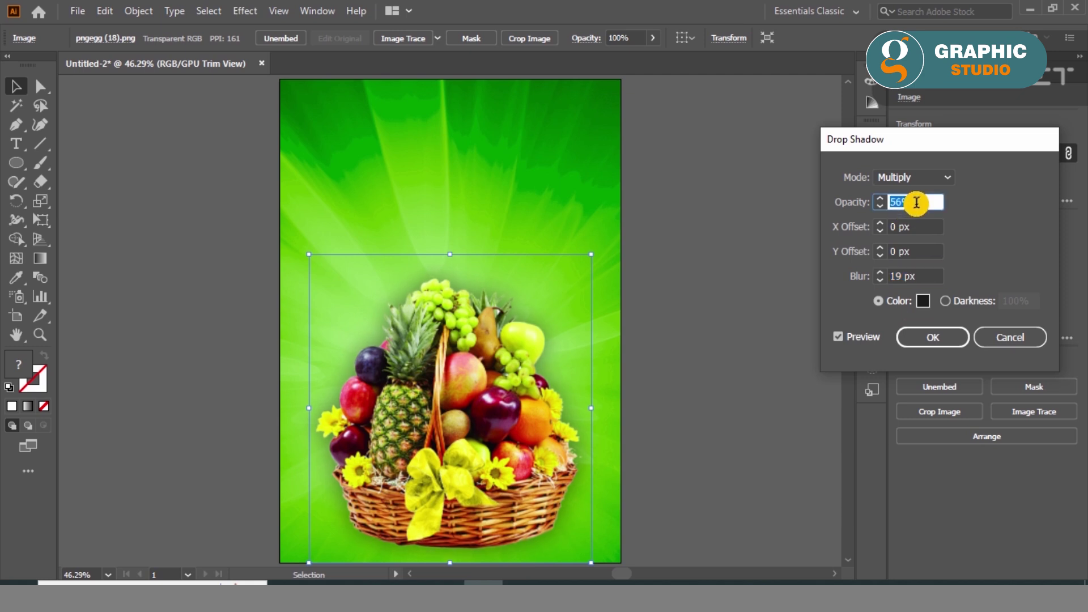
pyautogui.click(921, 330)
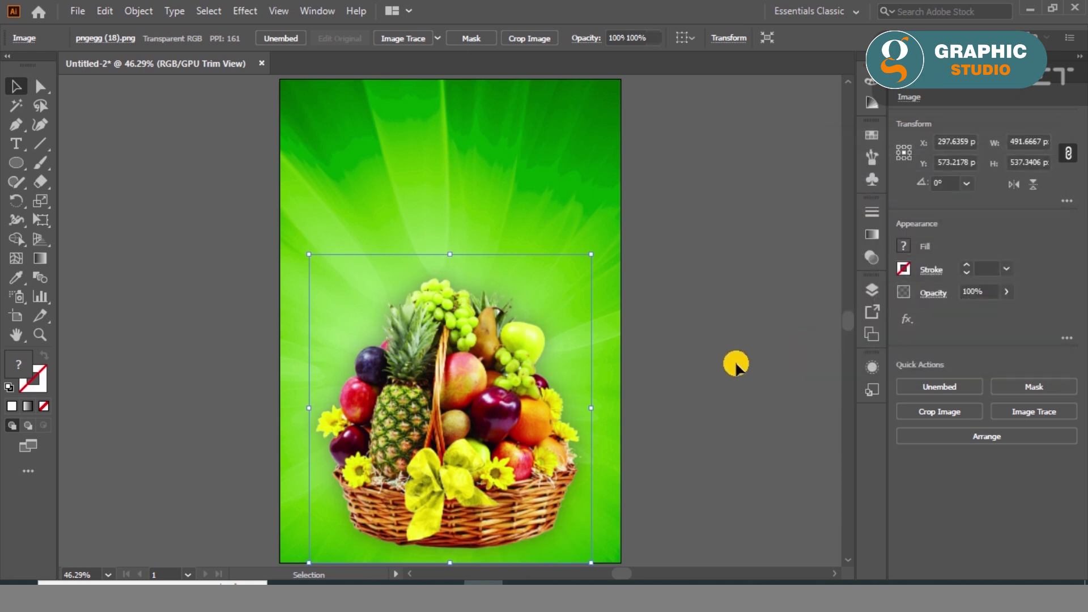
pyautogui.click(733, 361)
# Add the text HEALTHY & ORGANIC in Bonoco2023 above the basket and enlarge it to about 40.5 pt
pyautogui.click(16, 144)
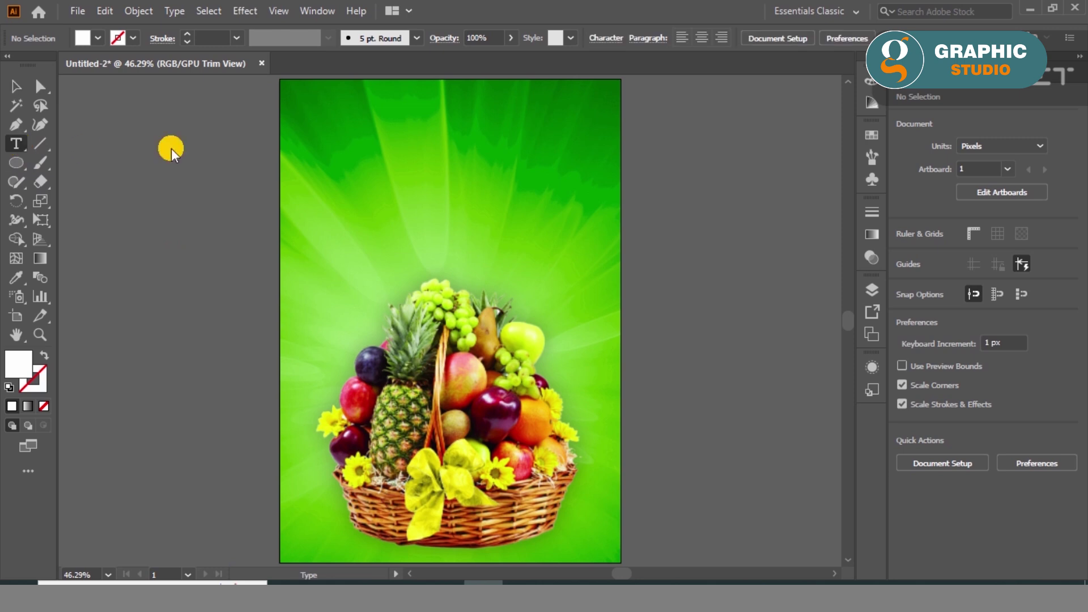
pyautogui.click(400, 152)
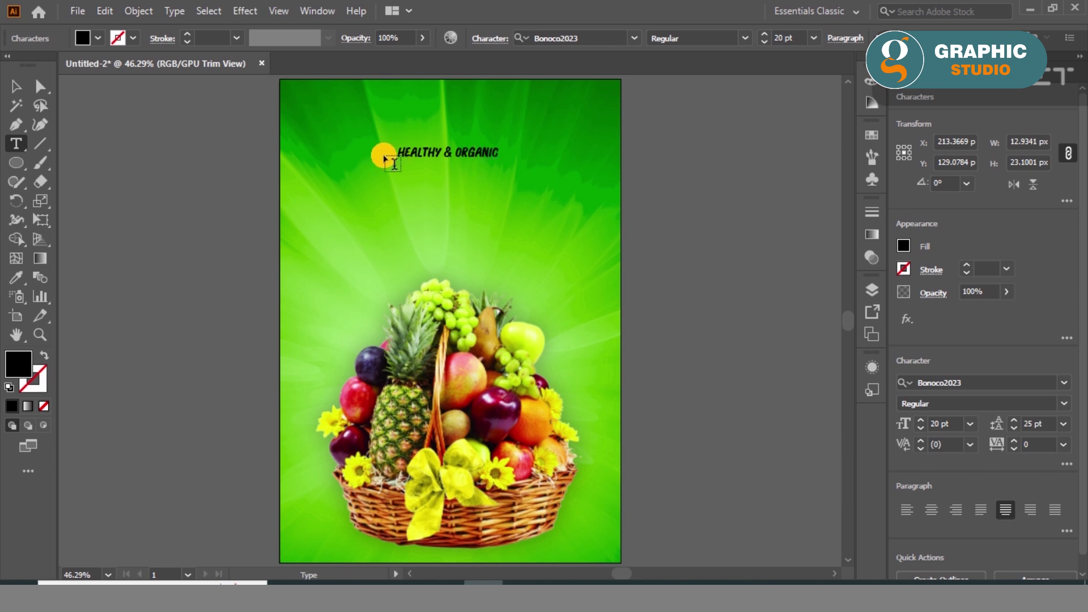
pyautogui.click(16, 87)
pyautogui.moveTo(498, 164)
pyautogui.mouseDown()
pyautogui.moveTo(549, 182)
pyautogui.moveTo(539, 175)
pyautogui.mouseUp()
# Centre the HEALTHY & ORGANIC heading horizontally on the background and move it slightly up
pyautogui.hotkey('ctrl', 'a')
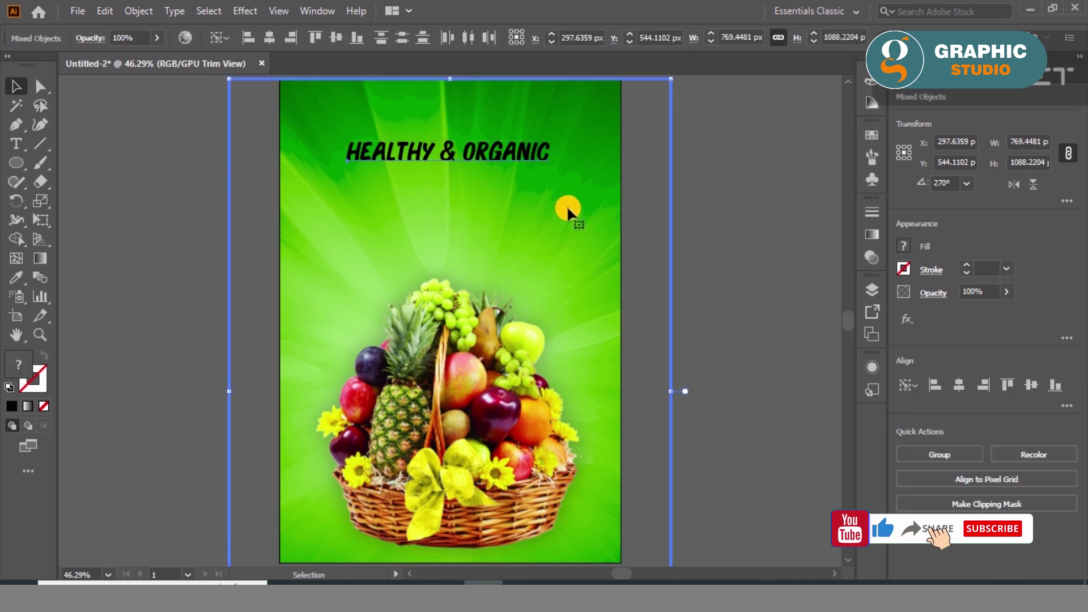
pyautogui.click(762, 320)
pyautogui.moveTo(510, 153); pyautogui.dragTo(498, 137)
# Change the fill of the HEALTHY & ORGANIC heading to white
pyautogui.doubleClick(25, 365)
pyautogui.moveTo(392, 212); pyautogui.dragTo(336, 191)
pyautogui.click(713, 196)
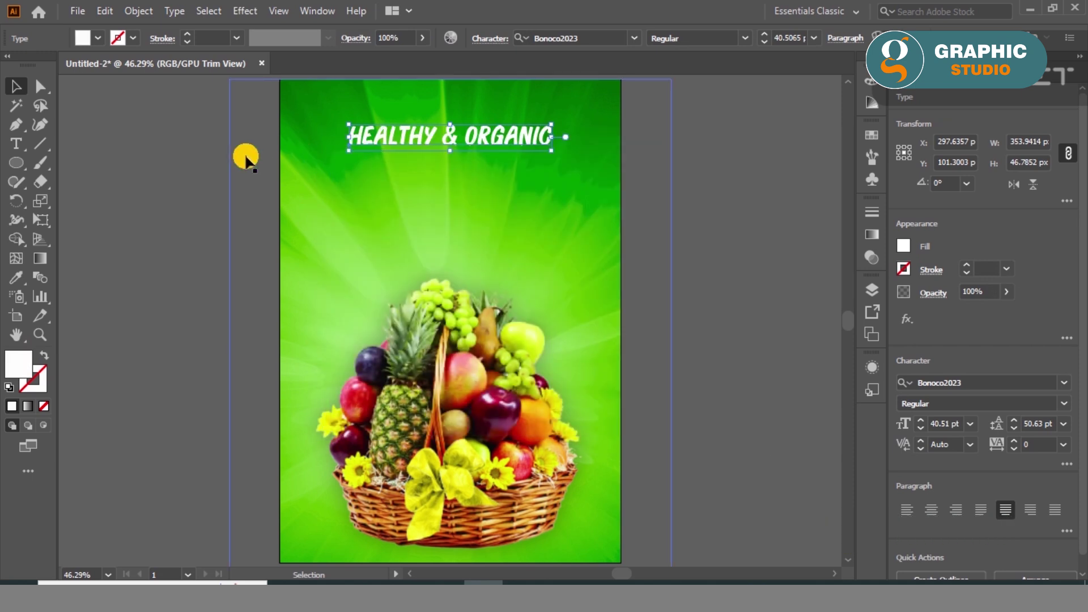
pyautogui.click(243, 184)
pyautogui.hotkey('ctrl', 'shift', 'a')
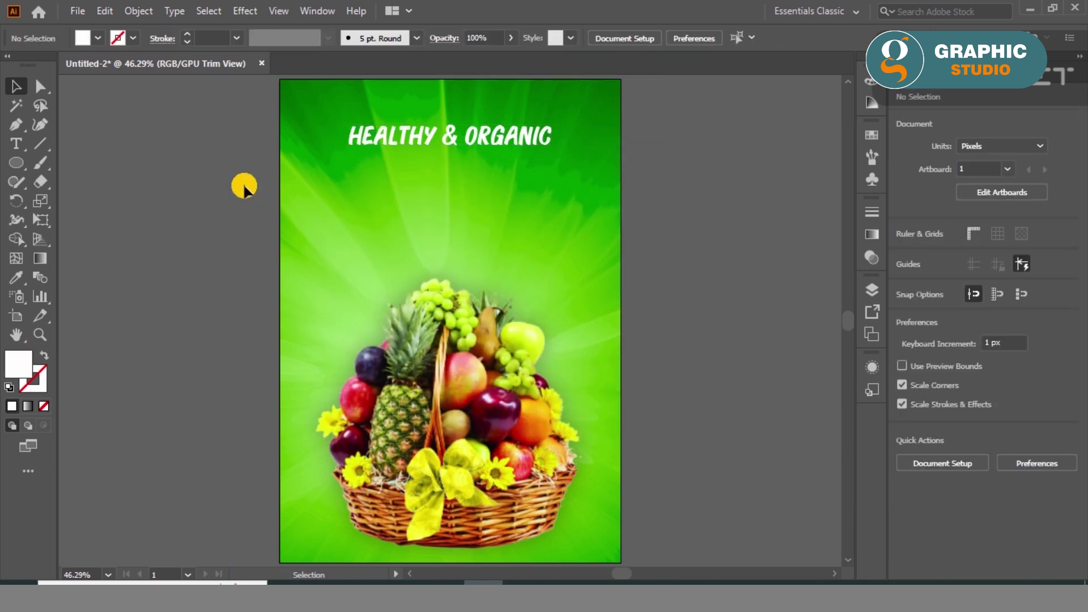
# Duplicate the heading just below itself, replace the copy's text with FRUIT and enlarge it to about 64.3 pt
pyautogui.moveTo(401, 137)
pyautogui.mouseDown()
pyautogui.moveTo(427, 136)
pyautogui.moveTo(426, 156)
pyautogui.mouseUp()
pyautogui.tripleClick(426, 156)
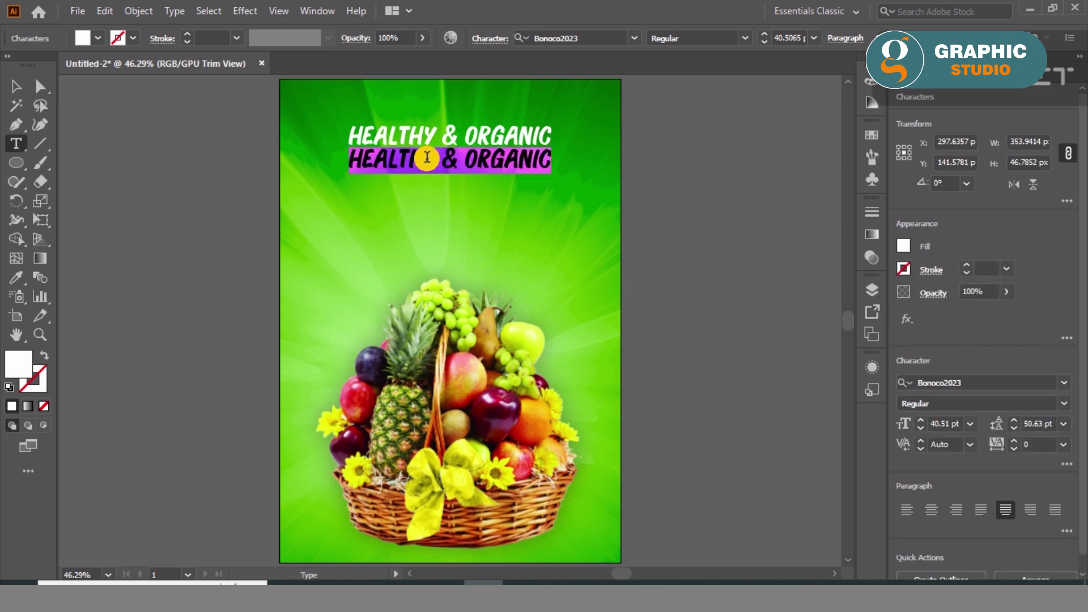
pyautogui.write('FRUIT')
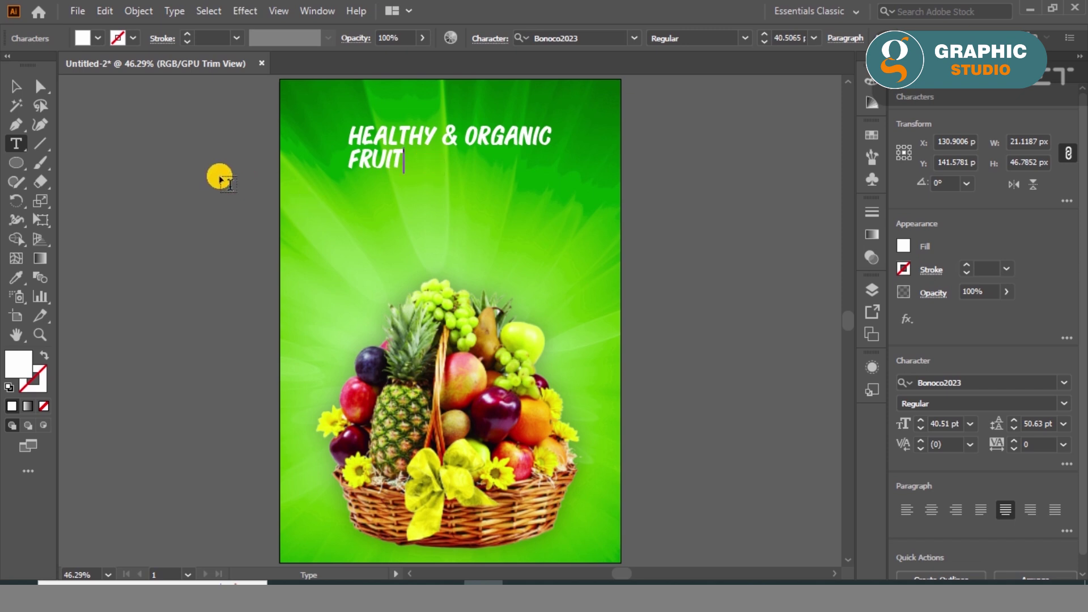
pyautogui.click(17, 88)
pyautogui.moveTo(409, 174); pyautogui.dragTo(438, 190)
# Duplicate FRUIT below itself, replace the copy's text with MARKET and enlarge it to about 97.8 pt
pyautogui.moveTo(424, 168); pyautogui.dragTo(478, 209)
pyautogui.doubleClick(478, 209)
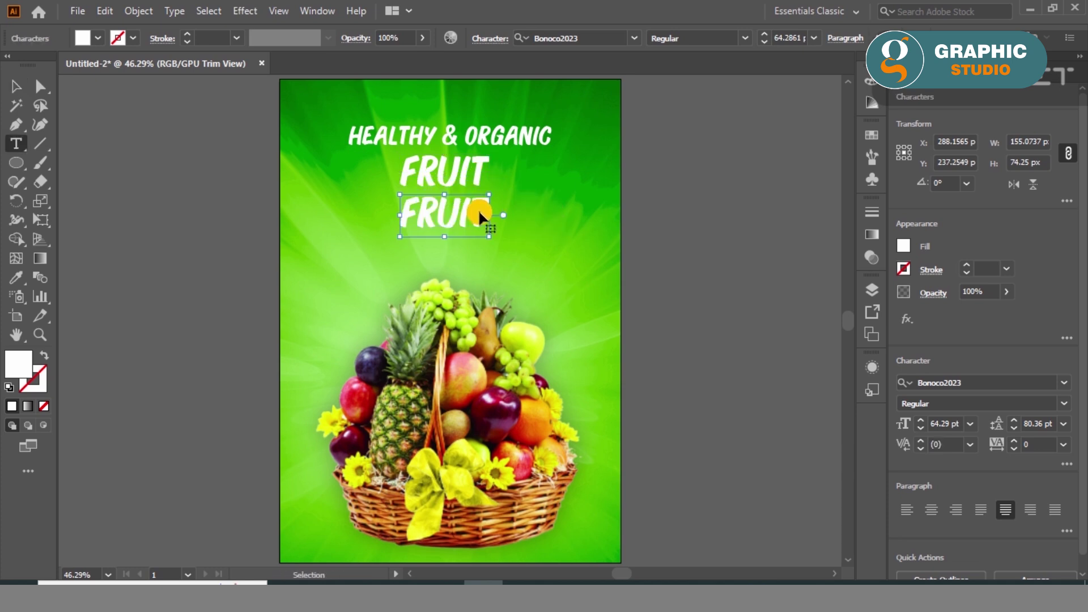
pyautogui.doubleClick(478, 209)
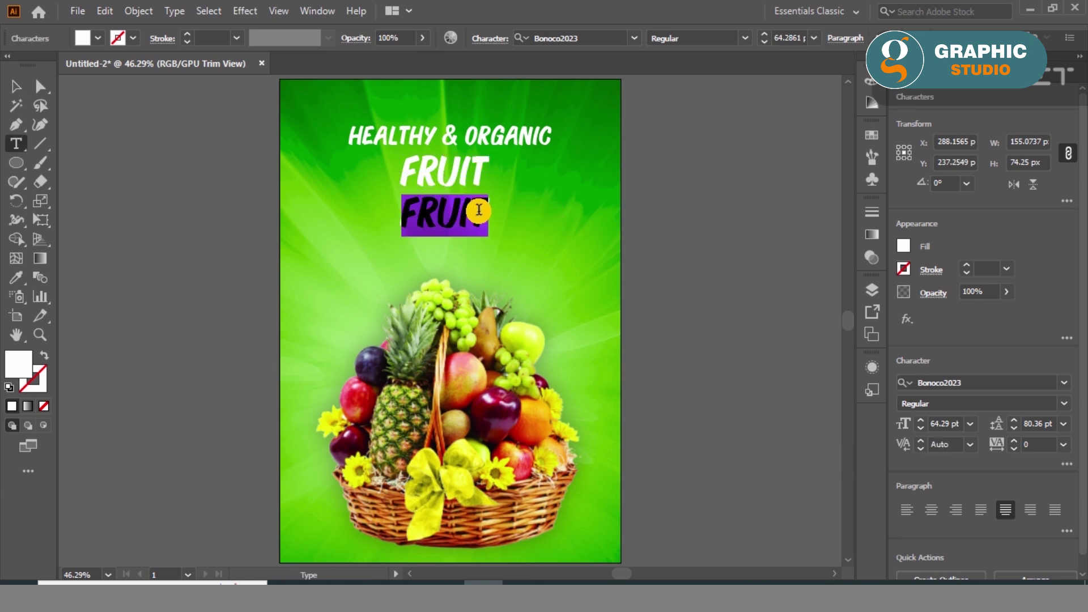
pyautogui.write('MARKE')
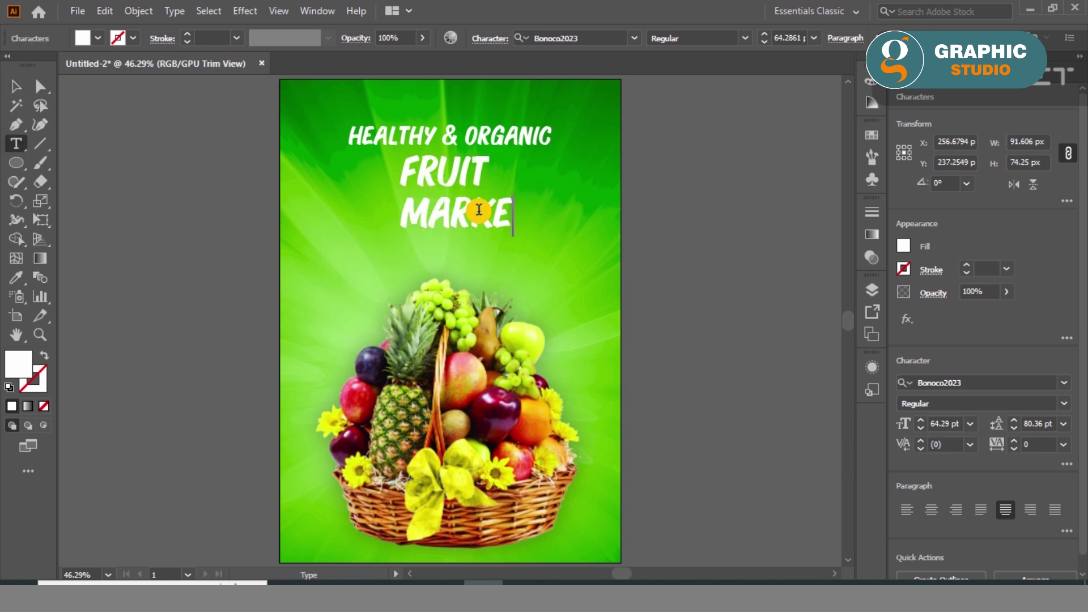
pyautogui.write('T')
pyautogui.click(16, 86)
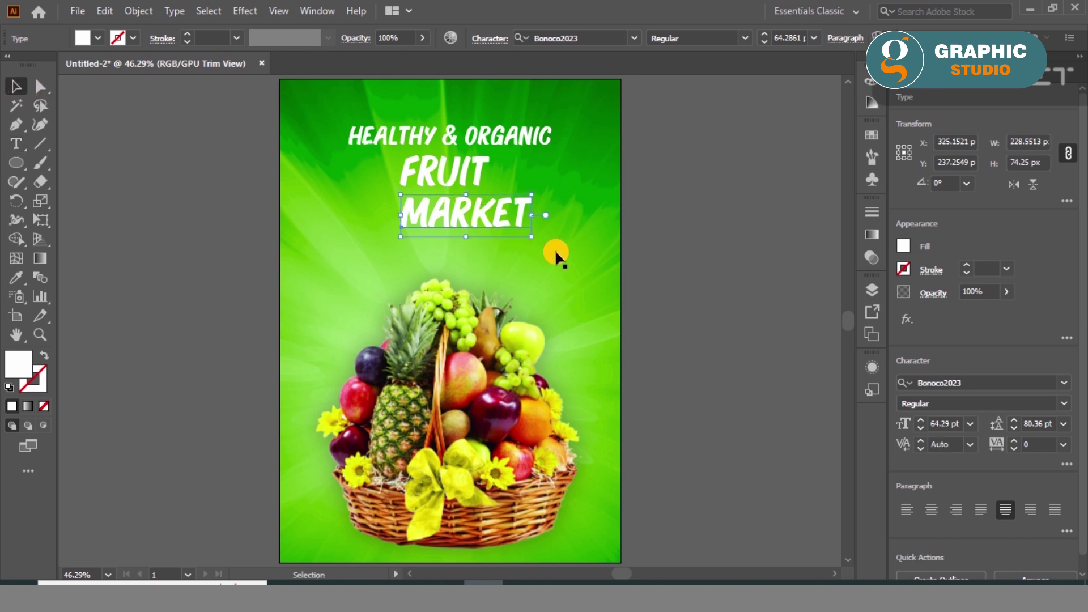
pyautogui.moveTo(534, 238); pyautogui.dragTo(566, 247)
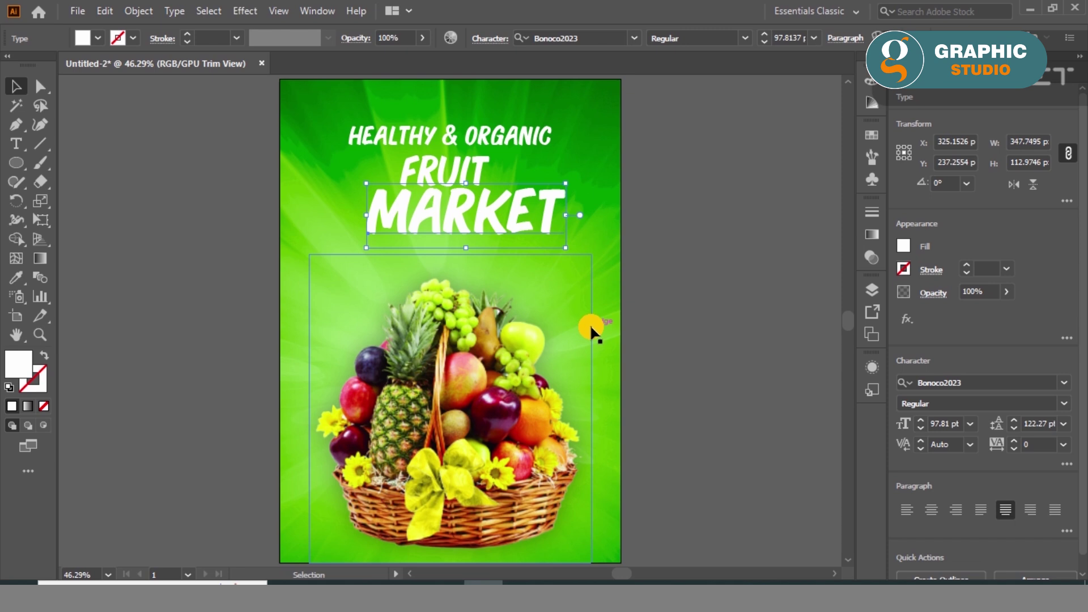
# Centre the MARKET text horizontally on the fruit basket
pyautogui.keyDown('shift'); pyautogui.click(591, 328); pyautogui.keyUp('shift')
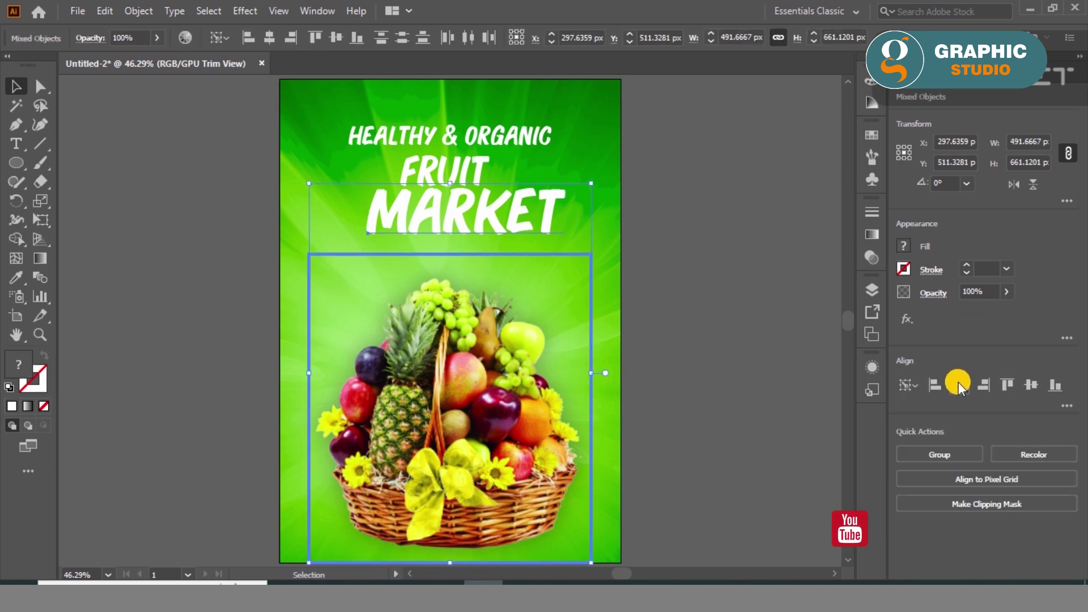
pyautogui.click(958, 383)
pyautogui.click(705, 255)
# Change the font of the FRUIT text to Beauty and the Beast
pyautogui.click(475, 169)
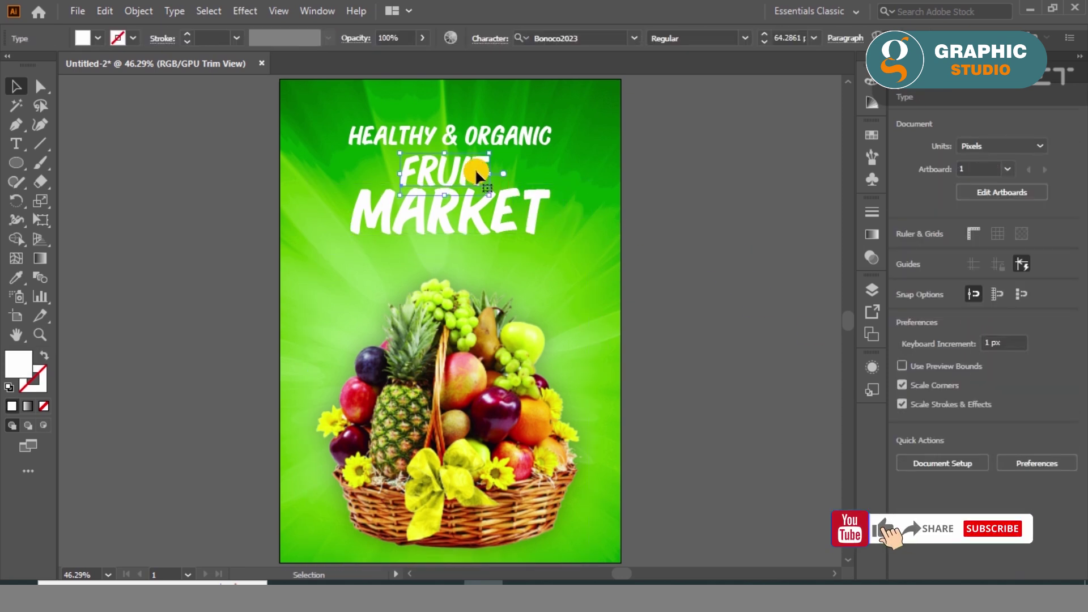
pyautogui.click(640, 39)
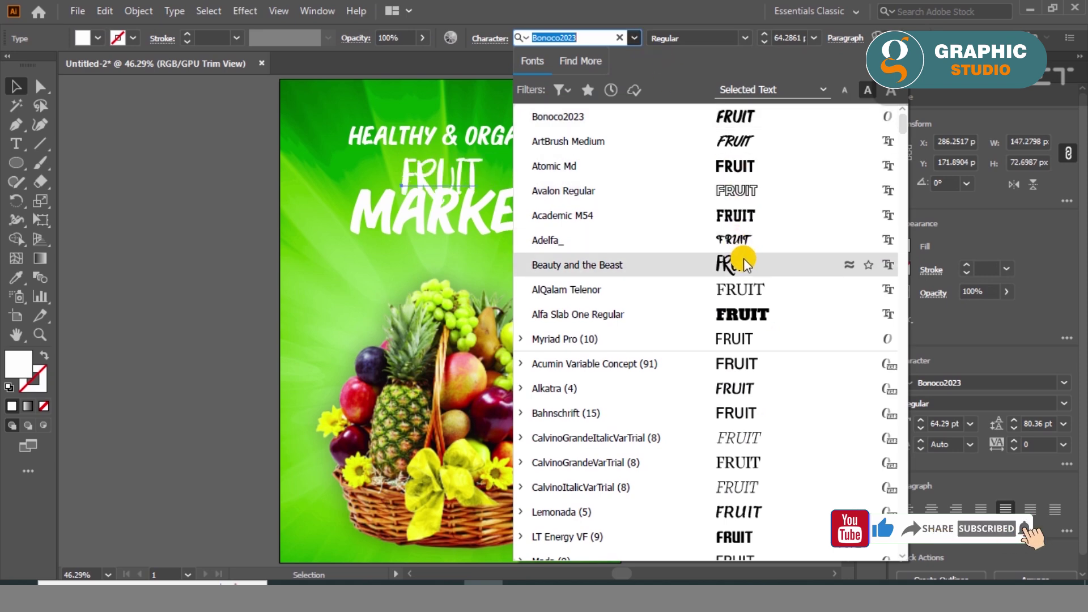
pyautogui.click(743, 265)
pyautogui.click(734, 244)
# Change the font of the Healthy & Organic heading to Atomic Md
pyautogui.click(505, 136)
pyautogui.click(634, 38)
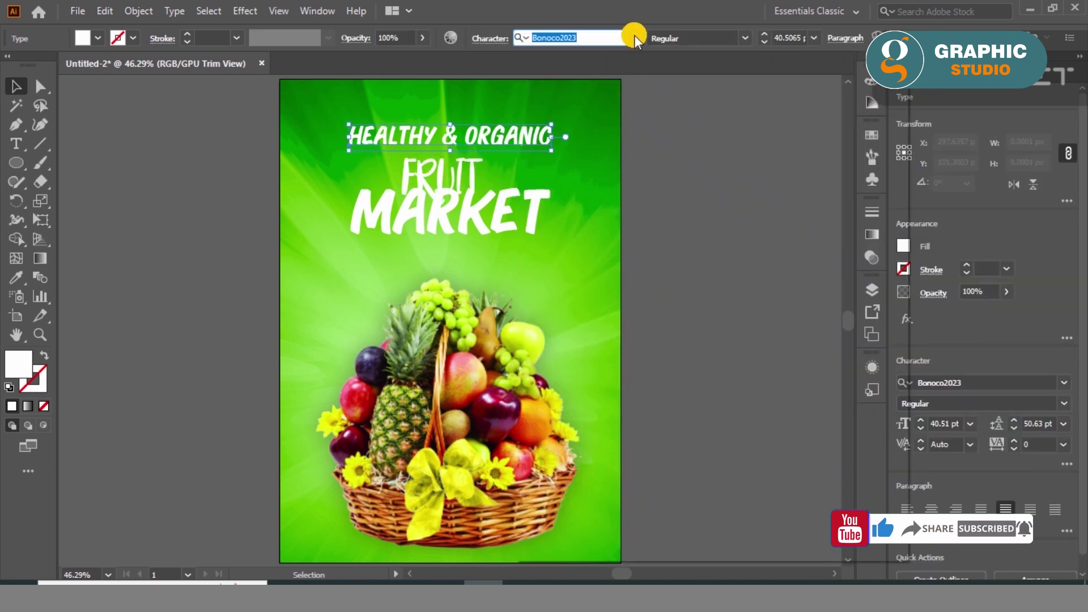
pyautogui.click(774, 192)
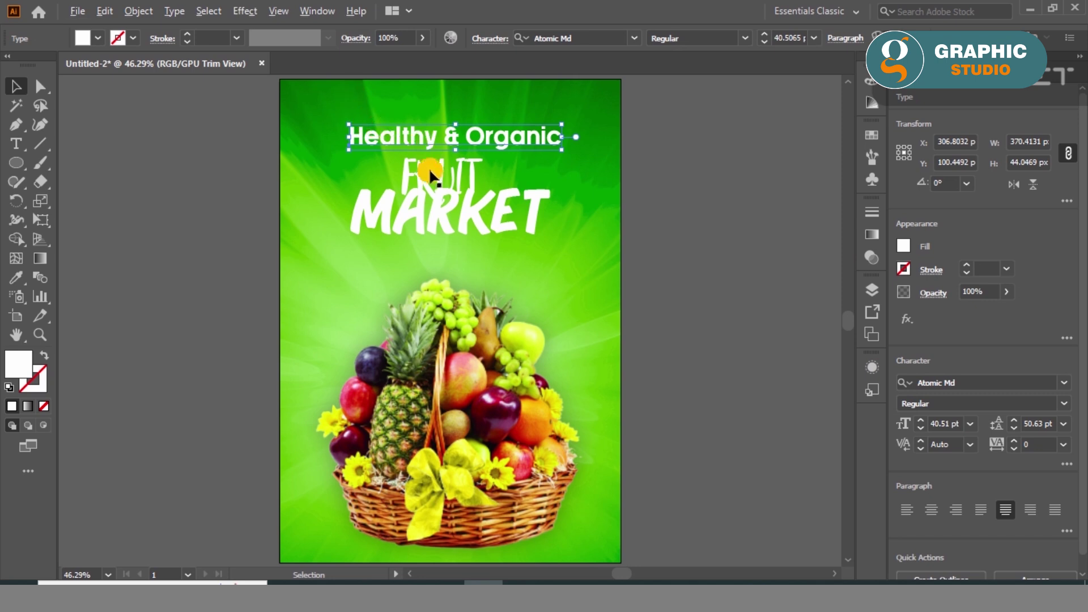
# Adjust the vertical spacing of the three title lines by moving MARKET, FRUIT and Healthy & Organic down slightly
pyautogui.click(449, 220)
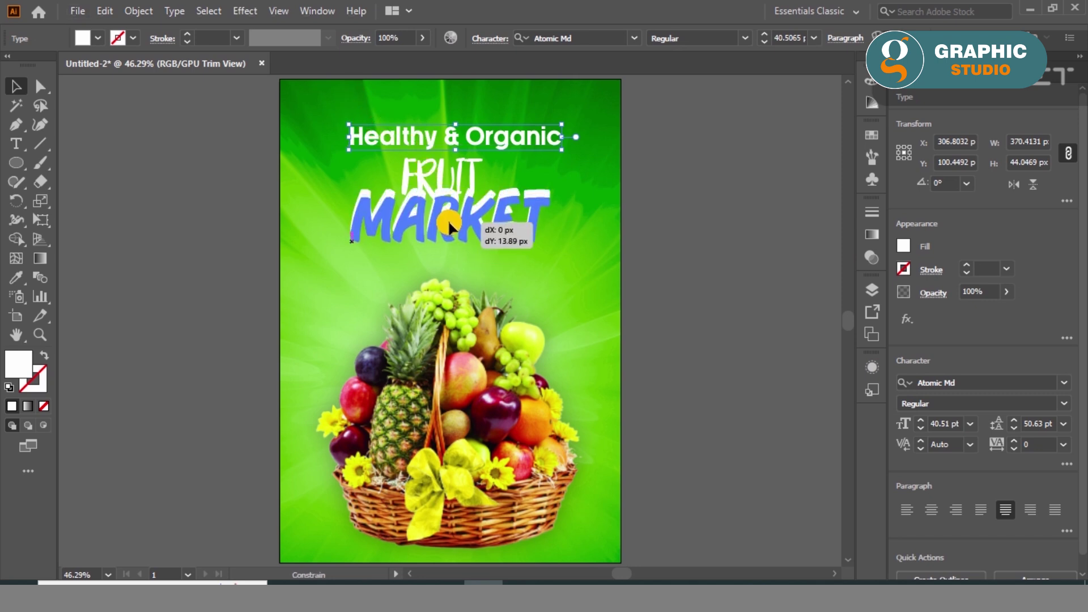
pyautogui.hotkey('ctrl', '=')
pyautogui.click(443, 180)
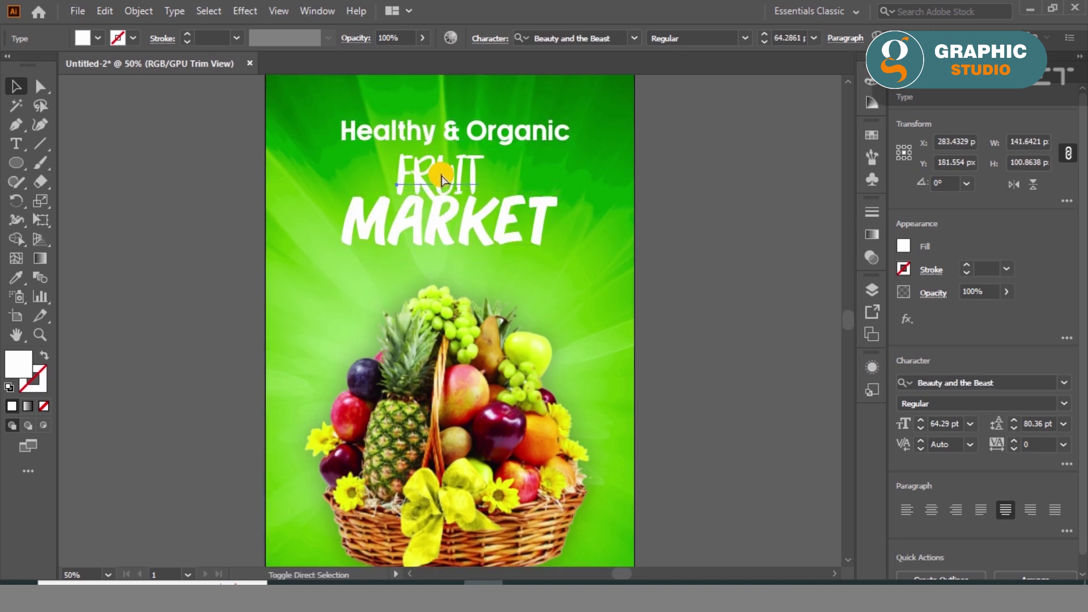
pyautogui.moveTo(428, 131); pyautogui.dragTo(420, 141)
# Place the black brush-stroke image from the Downloads folder over the upper part of the basket, sized about 319 by 223 px
pyautogui.click(215, 172)
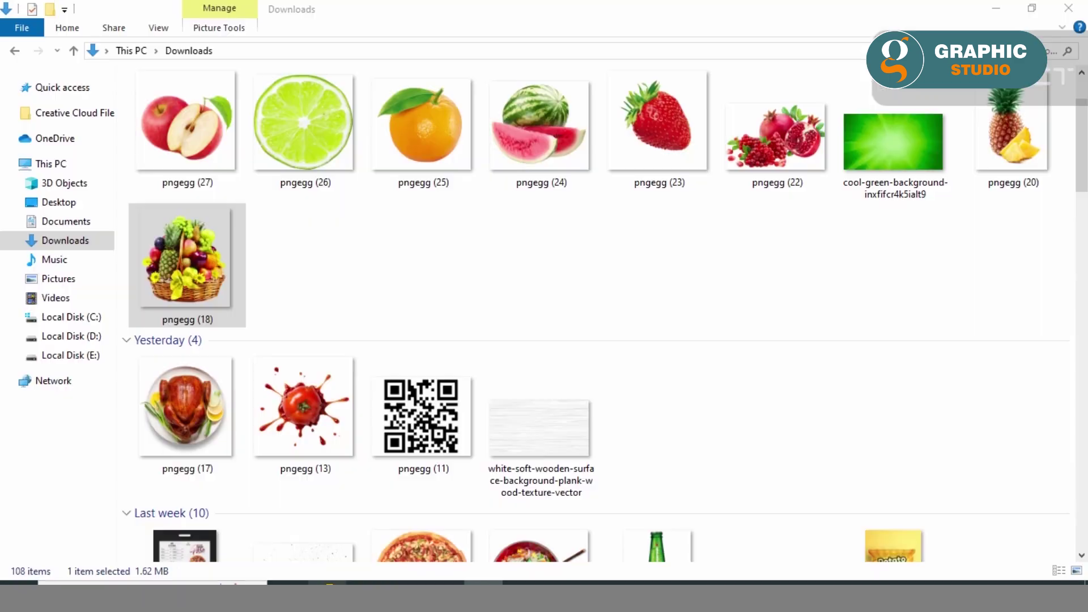
pyautogui.scroll(-10, 720, 369)
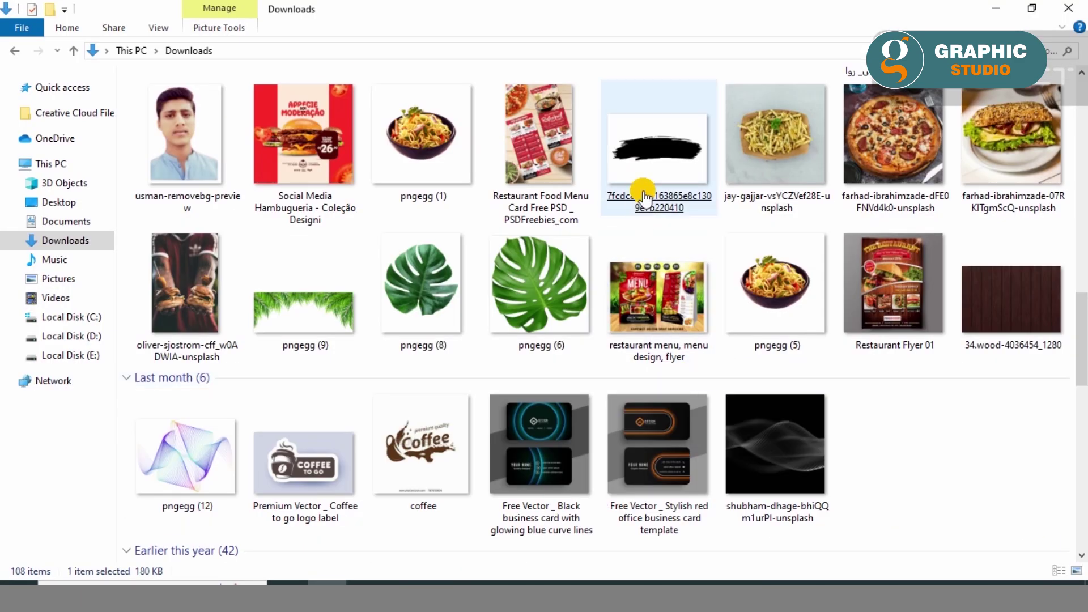
pyautogui.moveTo(644, 169)
pyautogui.mouseDown()
pyautogui.moveTo(542, 283)
pyautogui.moveTo(499, 420)
pyautogui.moveTo(488, 579)
pyautogui.moveTo(505, 321)
pyautogui.mouseUp()
pyautogui.moveTo(676, 220)
pyautogui.mouseDown()
pyautogui.moveTo(590, 246)
pyautogui.moveTo(590, 277)
pyautogui.mouseUp()
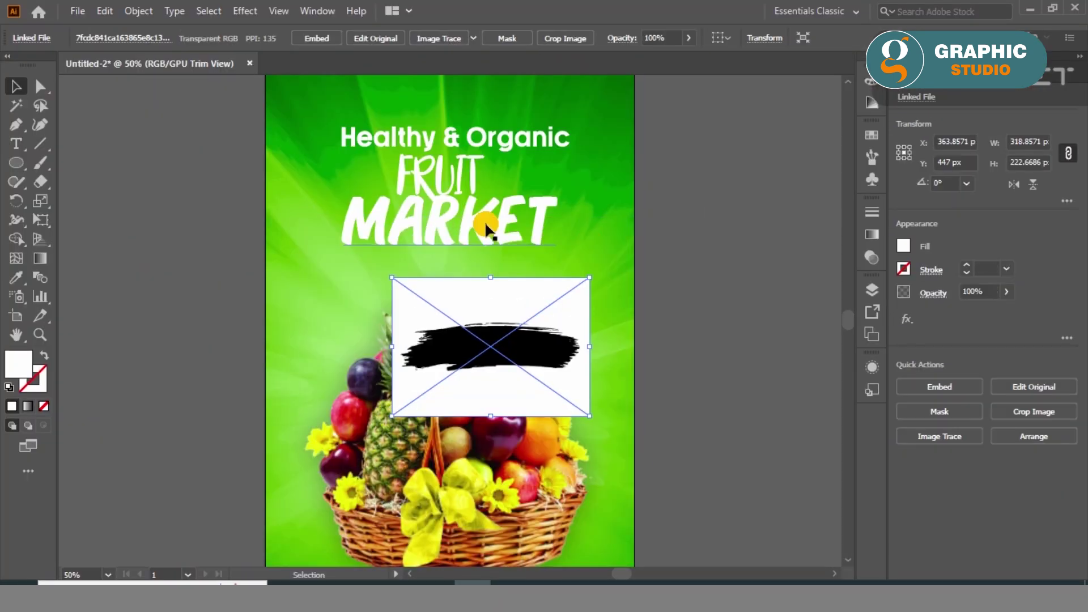
# Turn off the trim view and move the brush-stroke image off the artboard, beside the poster
pyautogui.click(281, 11)
pyautogui.click(326, 99)
pyautogui.moveTo(489, 339)
pyautogui.mouseDown()
pyautogui.moveTo(658, 307)
pyautogui.moveTo(748, 270)
pyautogui.mouseUp()
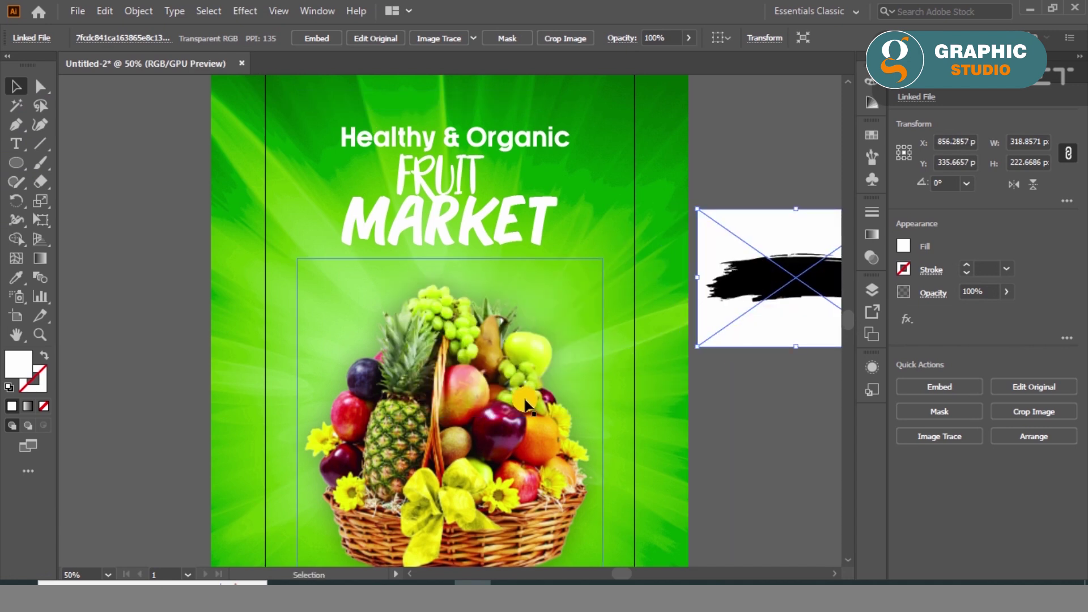
pyautogui.hotkey('ctrl', '0')
pyautogui.moveTo(724, 410); pyautogui.dragTo(629, 410)
# Embed the brush-stroke image and convert it into ungrouped vector paths using Image Trace with the default preset
pyautogui.click(326, 39)
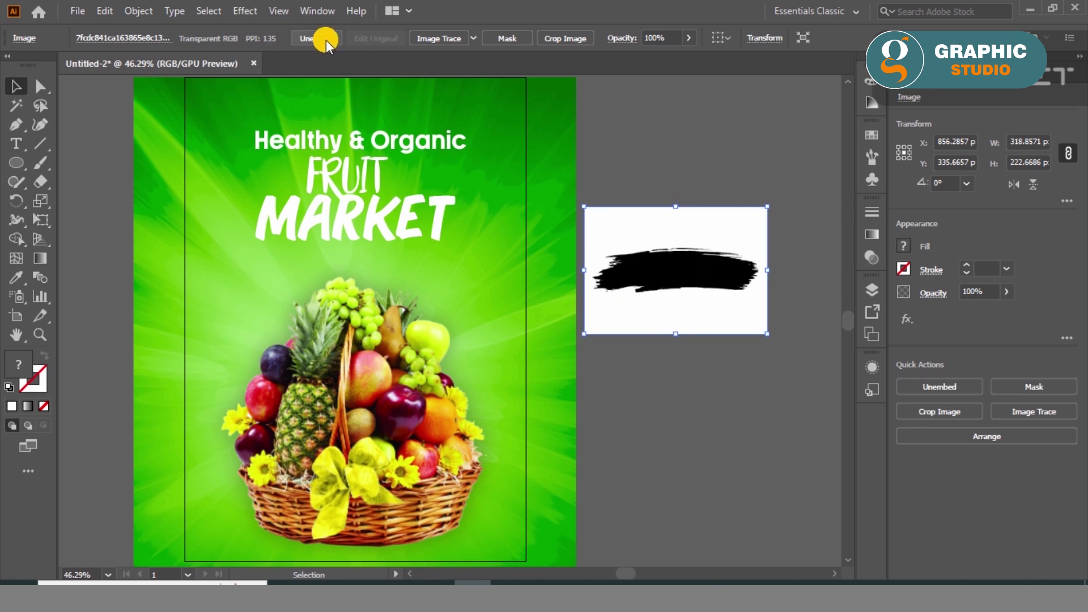
pyautogui.click(419, 34)
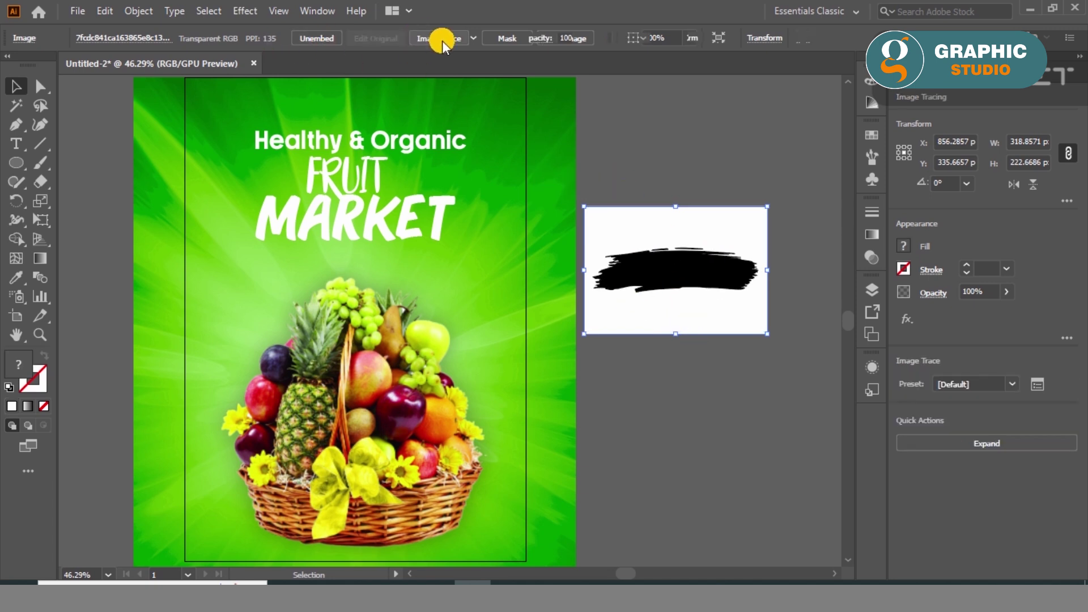
pyautogui.rightClick(681, 207)
pyautogui.click(403, 37)
pyautogui.rightClick(675, 227)
pyautogui.click(720, 358)
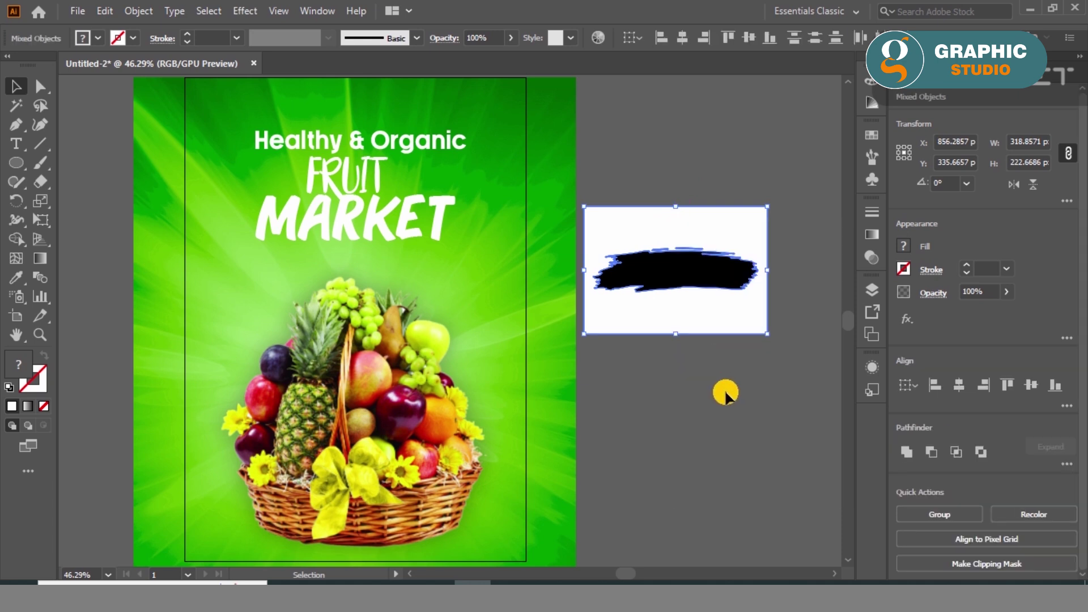
# Delete the white background and leftover traced pieces around the black brush stroke
pyautogui.click(724, 389)
pyautogui.click(712, 323)
pyautogui.press('Delete')
pyautogui.moveTo(700, 287); pyautogui.dragTo(708, 394)
pyautogui.moveTo(711, 238); pyautogui.dragTo(590, 301)
pyautogui.press('Delete')
# Move the black brush stroke over the FRUIT line of the title
pyautogui.moveTo(632, 381)
pyautogui.mouseDown()
pyautogui.moveTo(295, 198)
pyautogui.moveTo(304, 188)
pyautogui.mouseUp()
pyautogui.hscroll(-3, 304, 184)
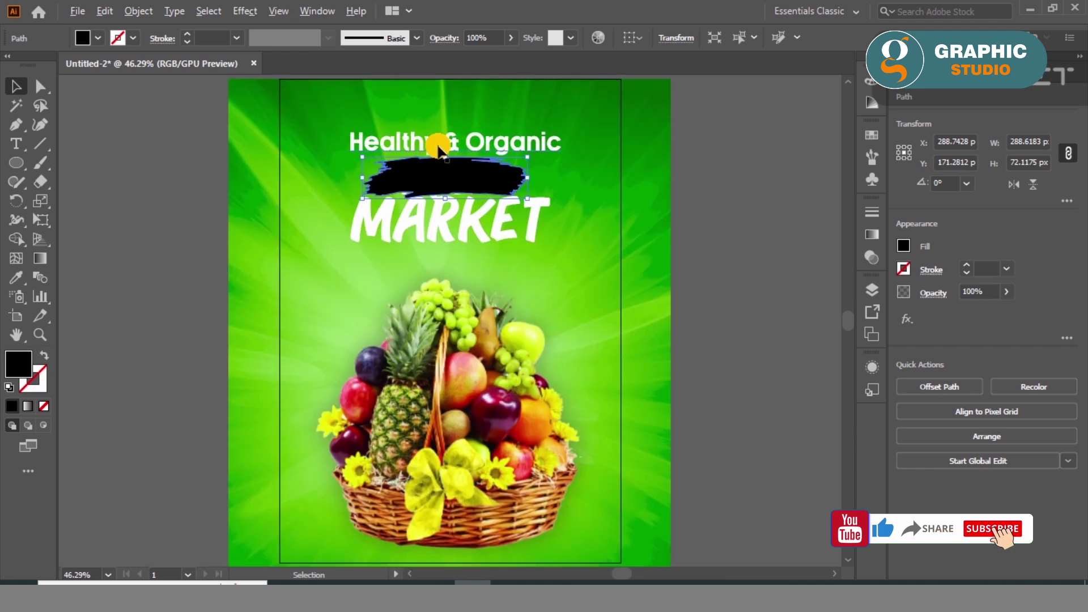
pyautogui.scroll(3, 432, 145)
# Try to fill the brush stroke with yellow F7EA00
pyautogui.doubleClick(29, 366)
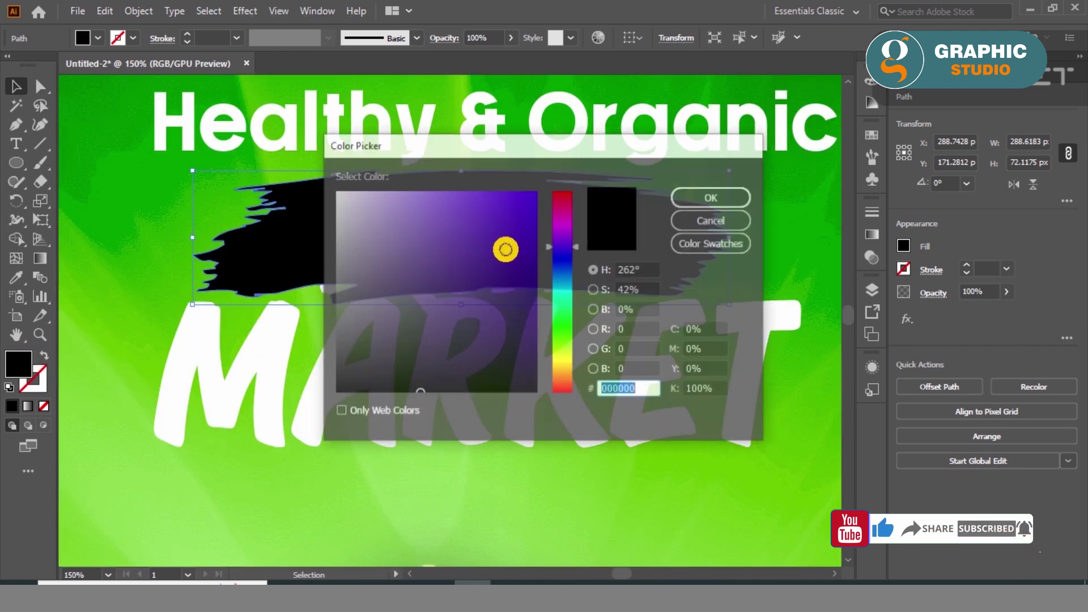
pyautogui.moveTo(562, 331); pyautogui.dragTo(563, 361)
pyautogui.moveTo(507, 237); pyautogui.dragTo(541, 190)
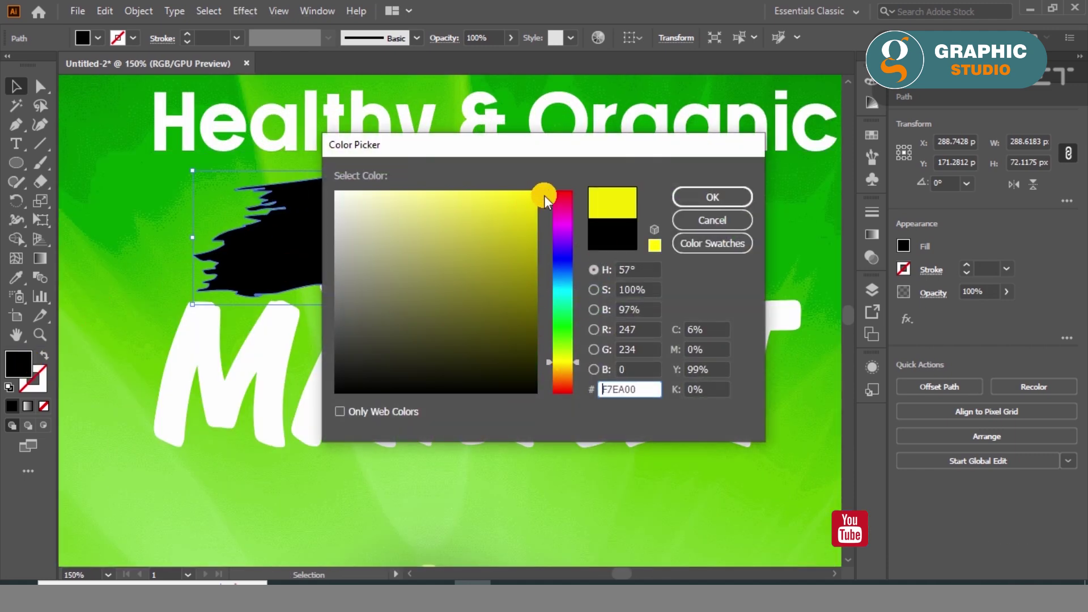
pyautogui.click(706, 196)
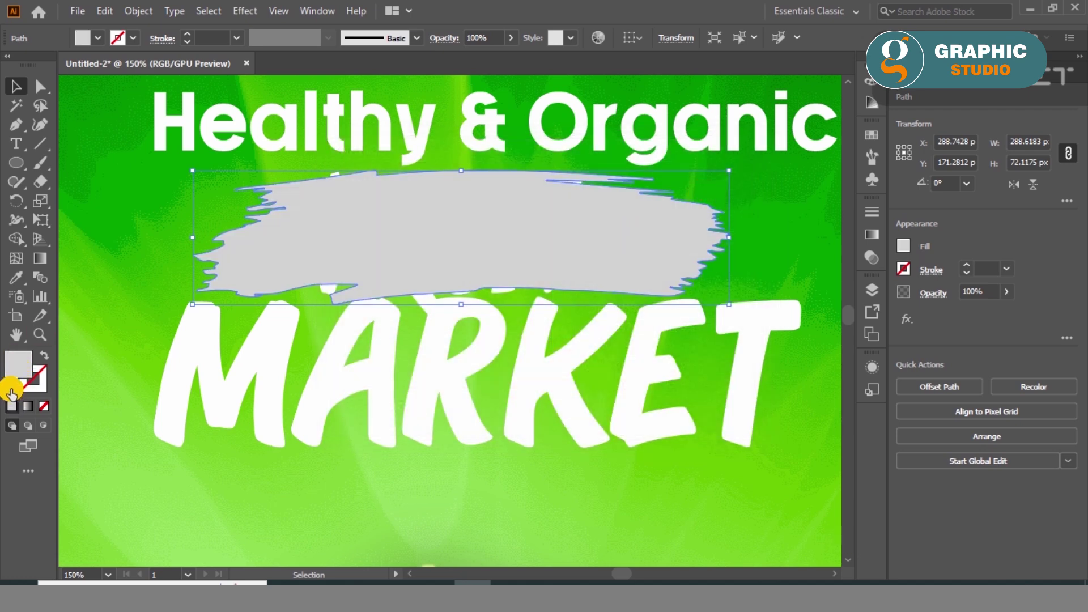
# Fill the brush stroke over the FRUIT line with bright yellow and leave it without an outline
pyautogui.click(10, 389)
pyautogui.doubleClick(23, 365)
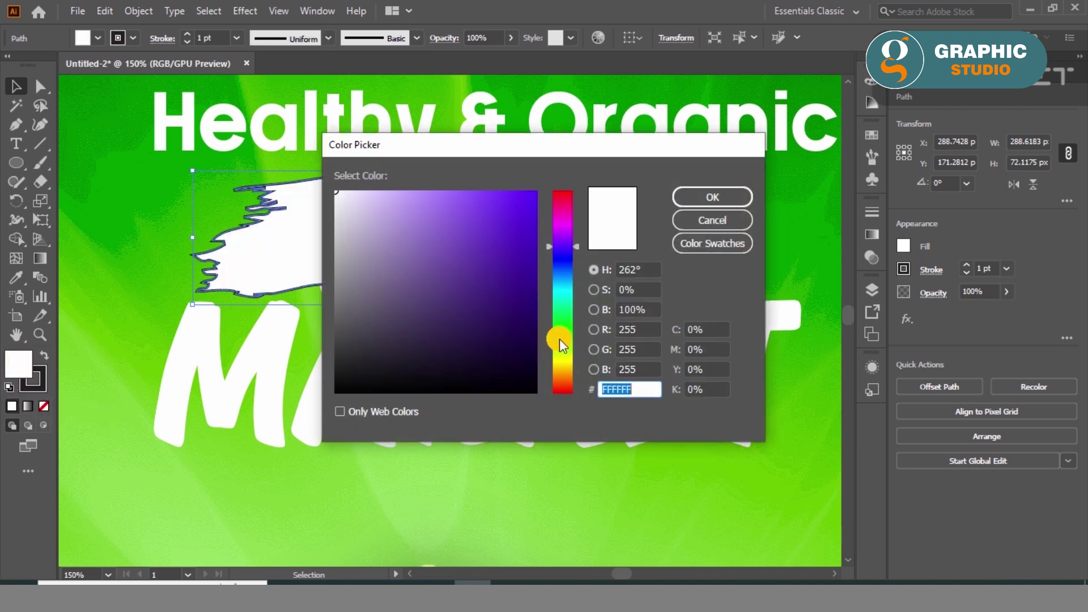
pyautogui.moveTo(559, 339); pyautogui.dragTo(559, 362)
pyautogui.click(549, 193)
pyautogui.click(678, 196)
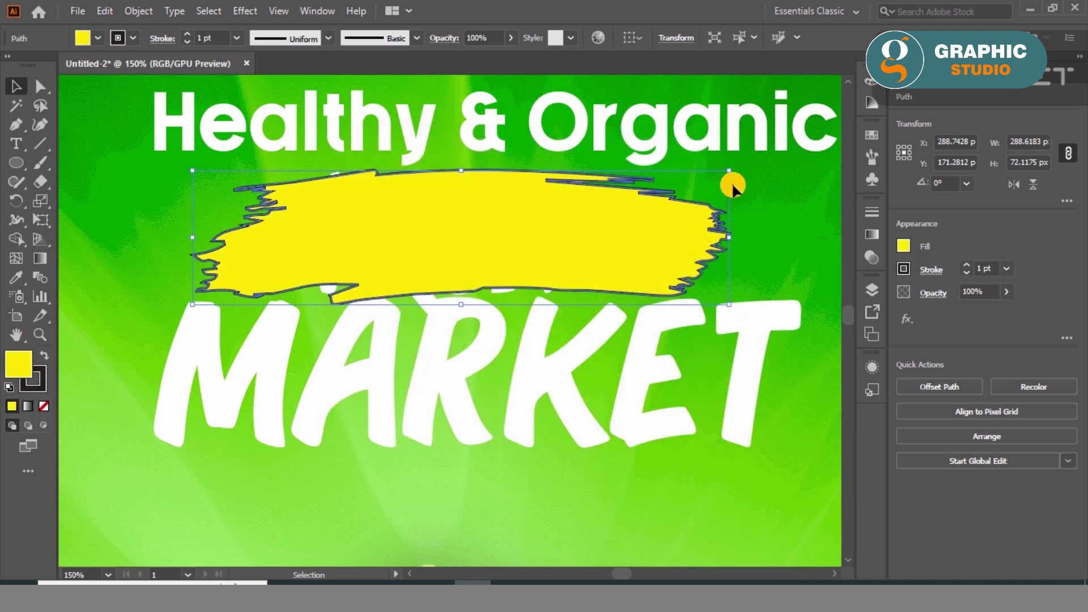
pyautogui.click(44, 391)
pyautogui.click(43, 406)
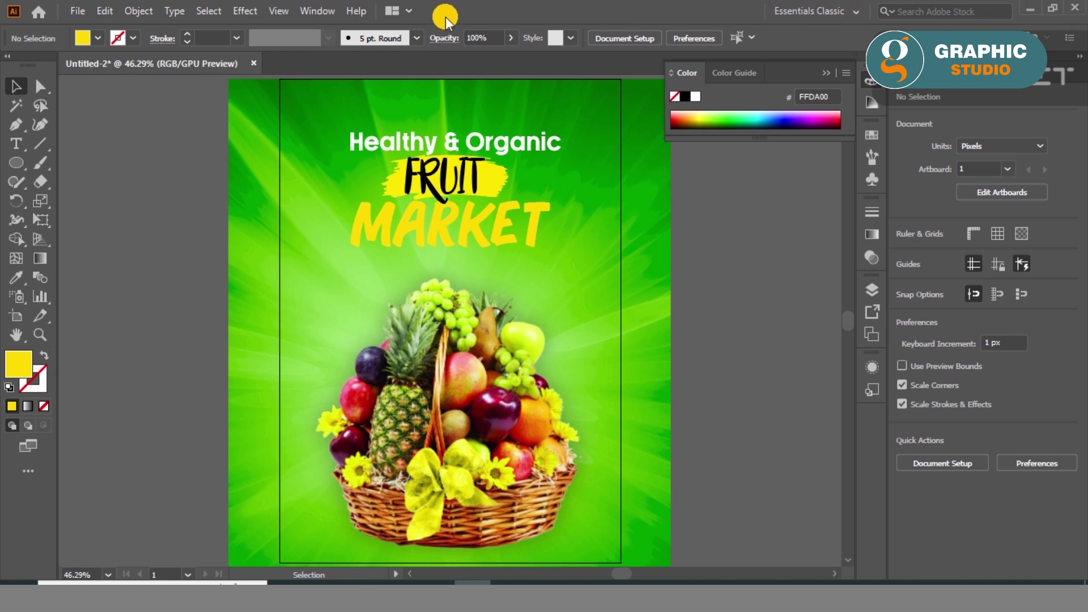
# Turn on the trim view to hide everything outside the artboard
pyautogui.click(280, 12)
pyautogui.click(318, 101)
pyautogui.hotkey('ctrl', '+')
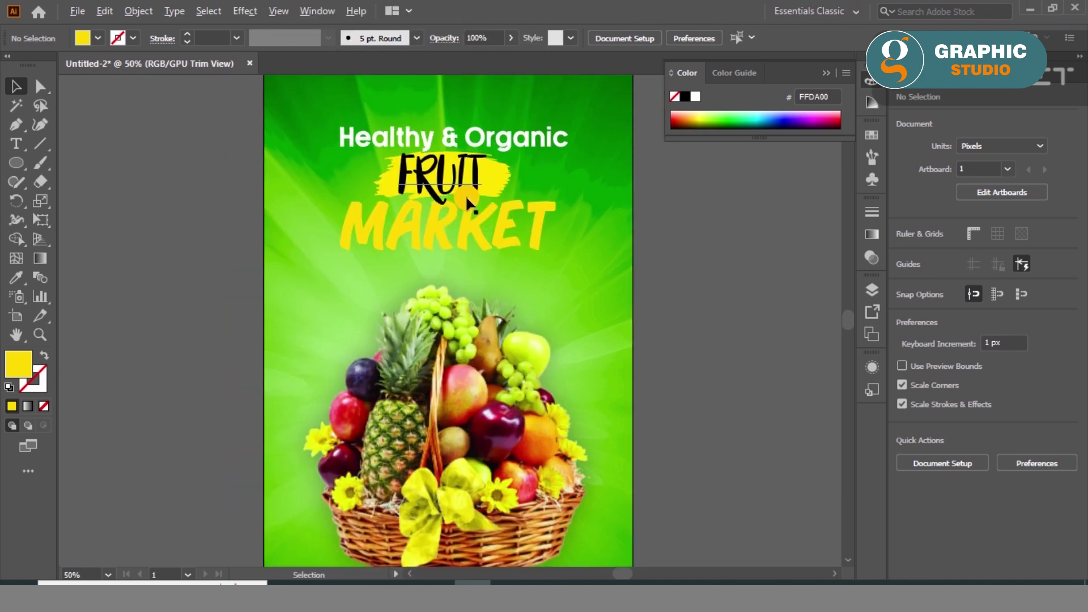
# Fill the MARKET text with red FC0D0D
pyautogui.click(432, 241)
pyautogui.doubleClick(22, 367)
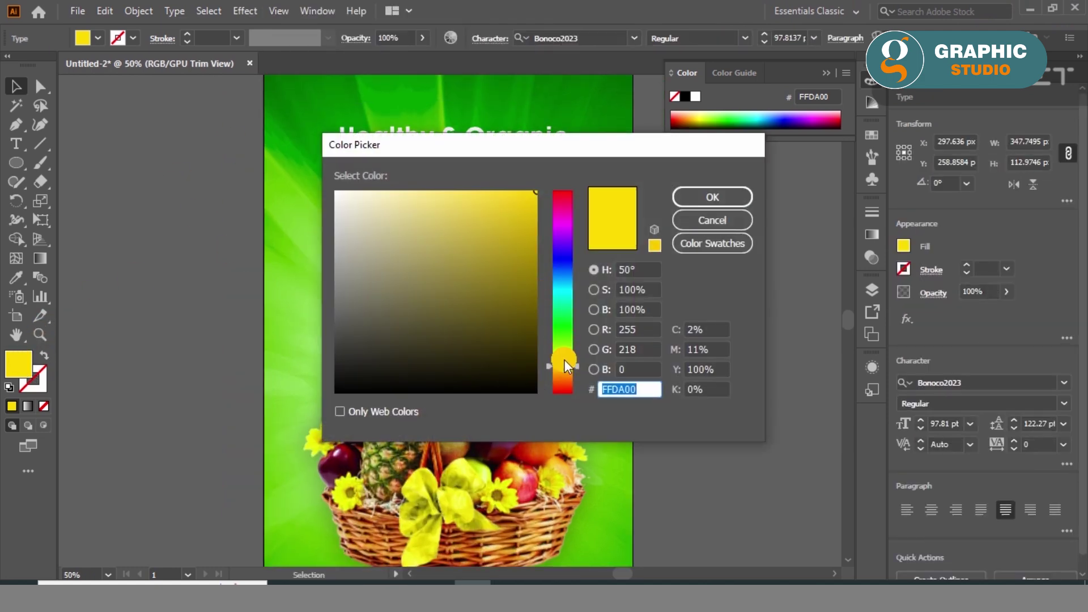
pyautogui.moveTo(564, 357); pyautogui.dragTo(566, 398)
pyautogui.click(527, 193)
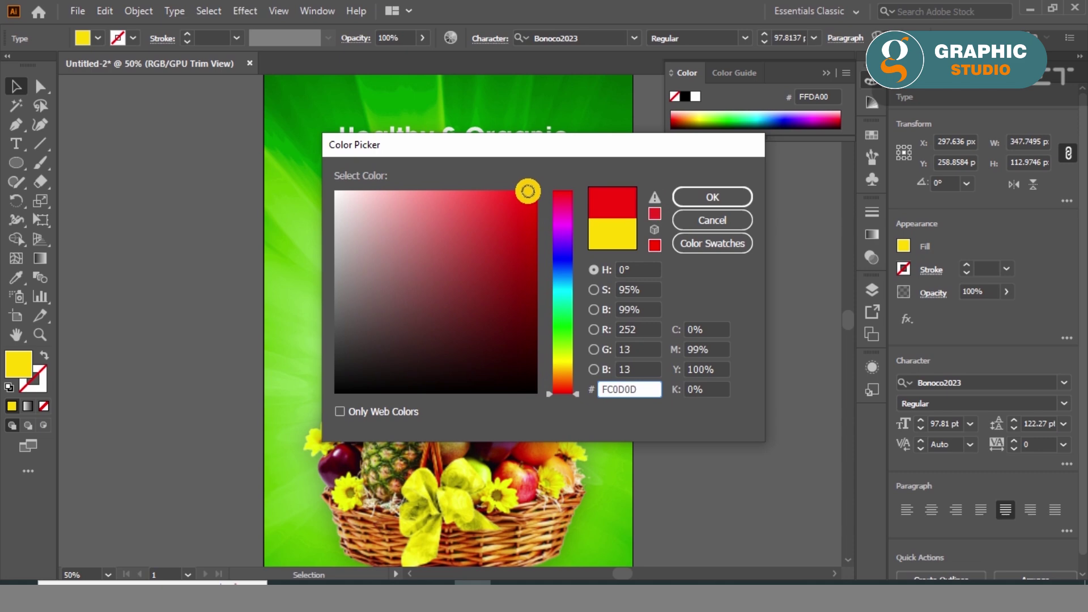
pyautogui.click(728, 198)
# Give the MARKET text a white FFFFFF outline with a 3 pt stroke weight
pyautogui.hotkey('ctrl', '+')
pyautogui.scroll(1, 444, 207)
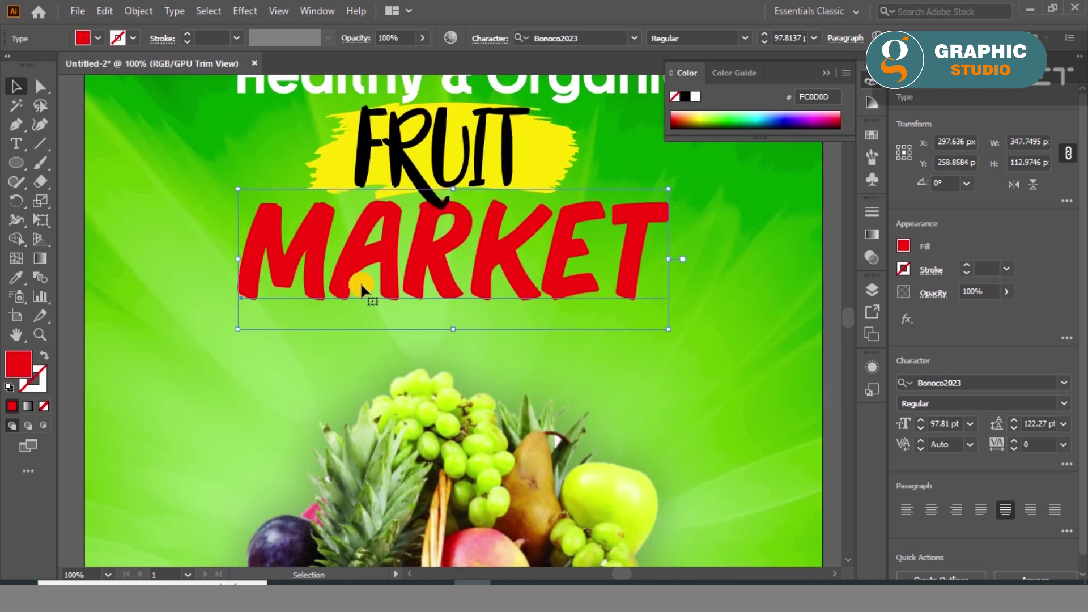
pyautogui.doubleClick(43, 384)
pyautogui.click(343, 208)
pyautogui.moveTo(343, 207); pyautogui.dragTo(335, 192)
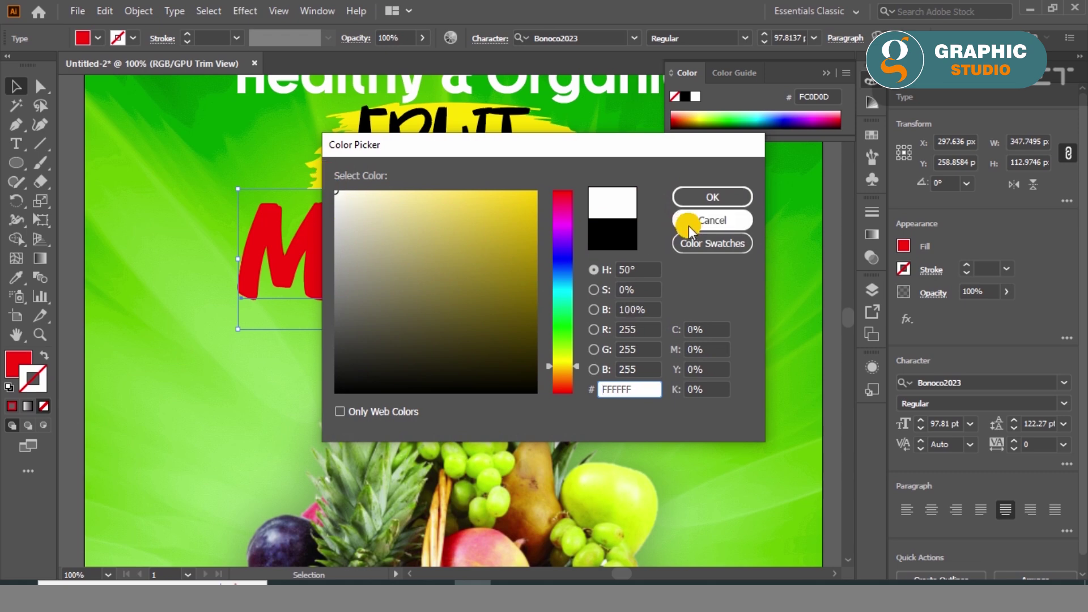
pyautogui.click(709, 197)
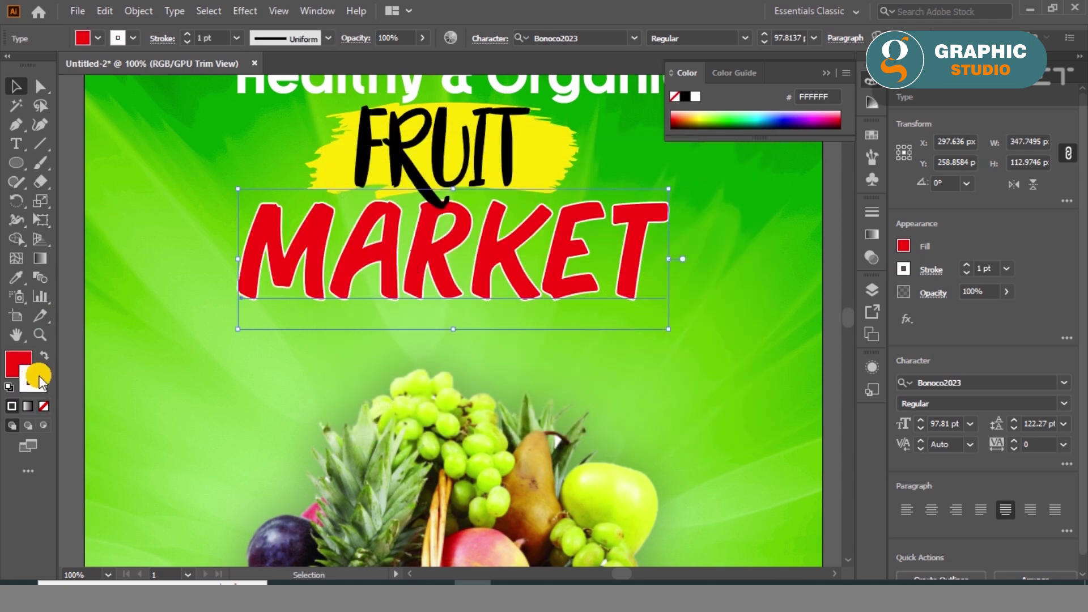
pyautogui.scroll(2, 218, 39)
pyautogui.scroll(-1, 218, 39)
pyautogui.scroll(1, 219, 39)
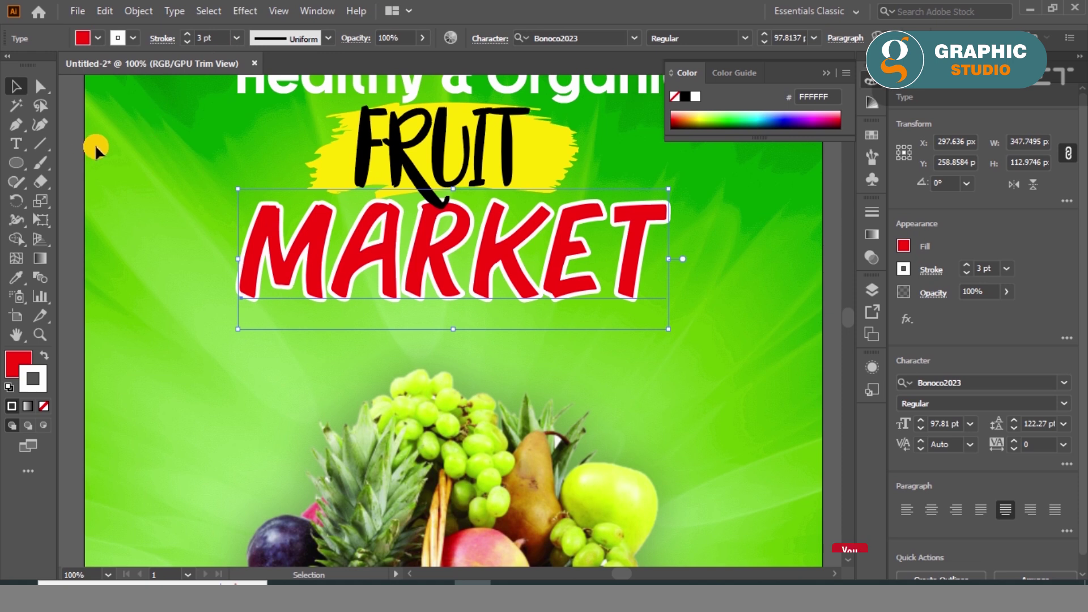
# Paste a copy of the MARKET text behind the original and set its outline to black 000000
pyautogui.click(153, 213)
pyautogui.click(252, 286)
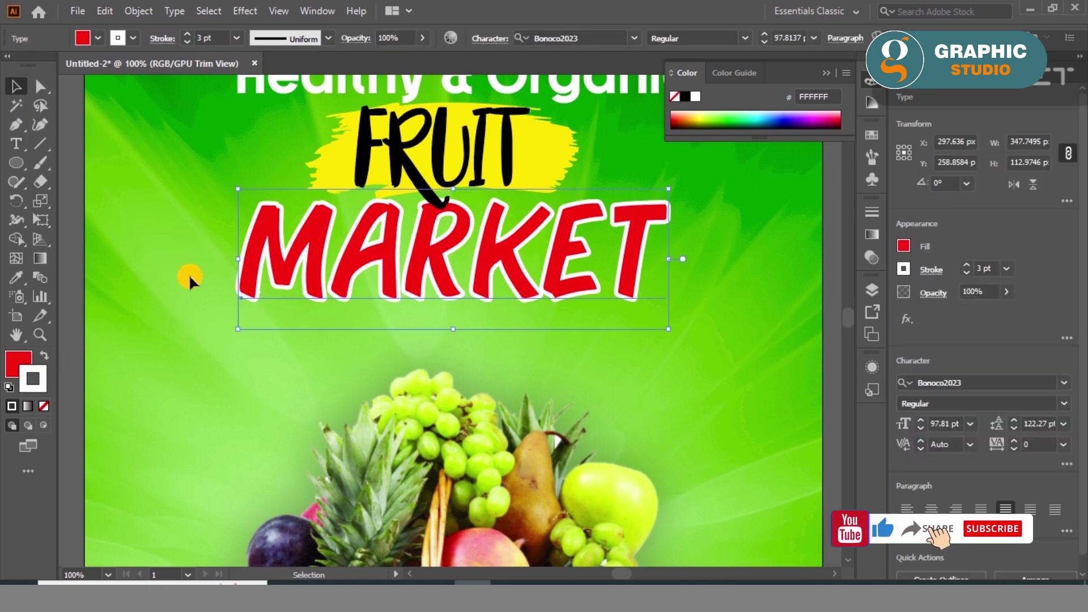
pyautogui.doubleClick(44, 377)
pyautogui.moveTo(449, 291)
pyautogui.mouseDown()
pyautogui.moveTo(326, 389)
pyautogui.moveTo(338, 392)
pyautogui.mouseUp()
pyautogui.click(705, 204)
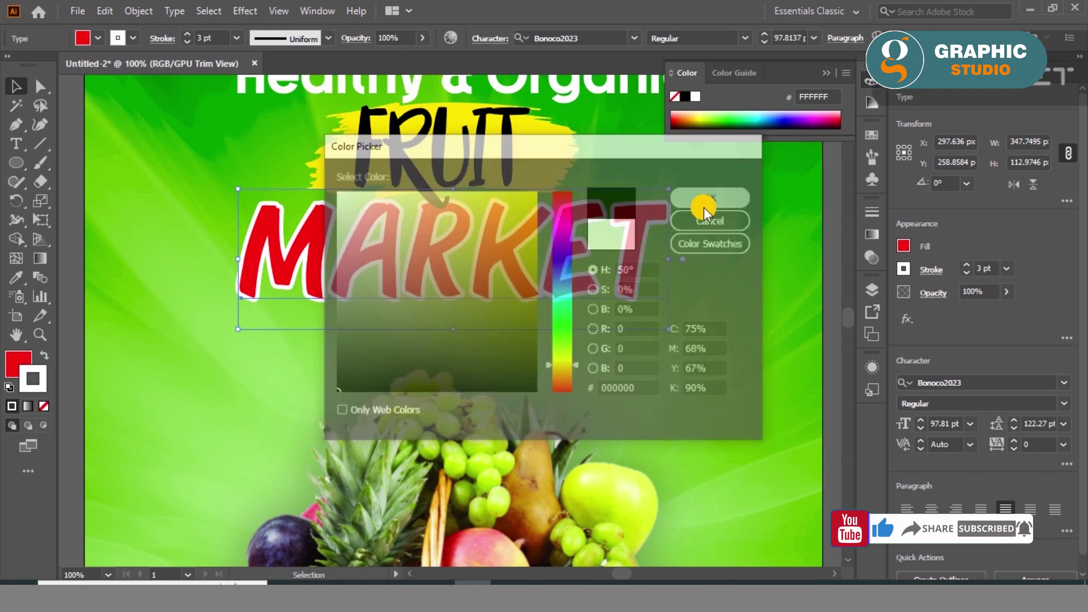
# Offset the black-outlined MARKET copy 3 px to the right and 3 px down as a hard shadow
pyautogui.press('Right')
pyautogui.press('Right')
pyautogui.press('Right')
pyautogui.press('Down')
pyautogui.press('Down')
pyautogui.press('Down')
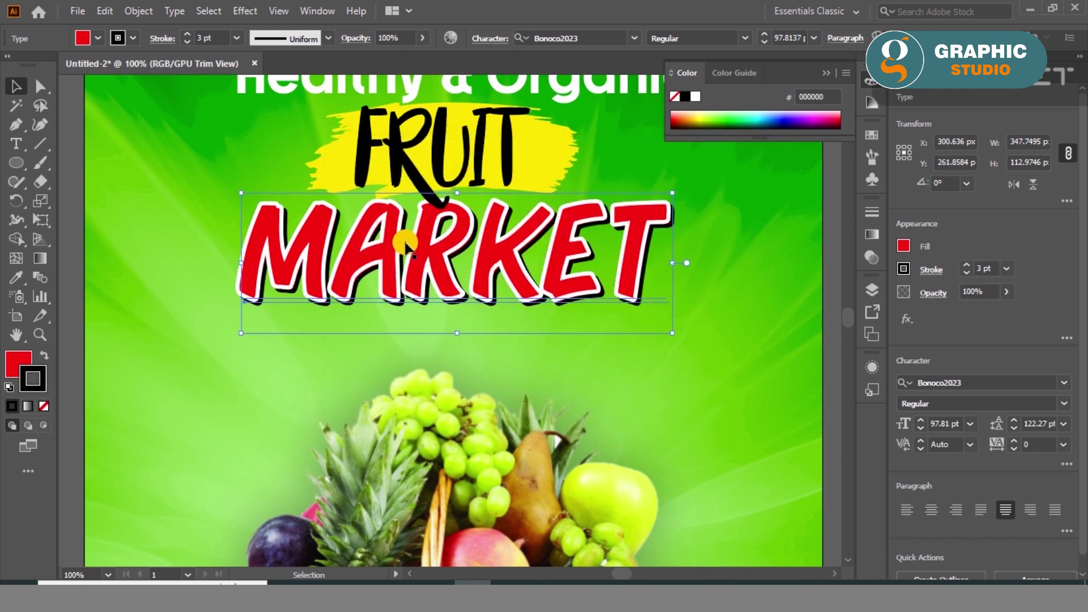
pyautogui.click(166, 298)
pyautogui.hotkey('ctrl', '0')
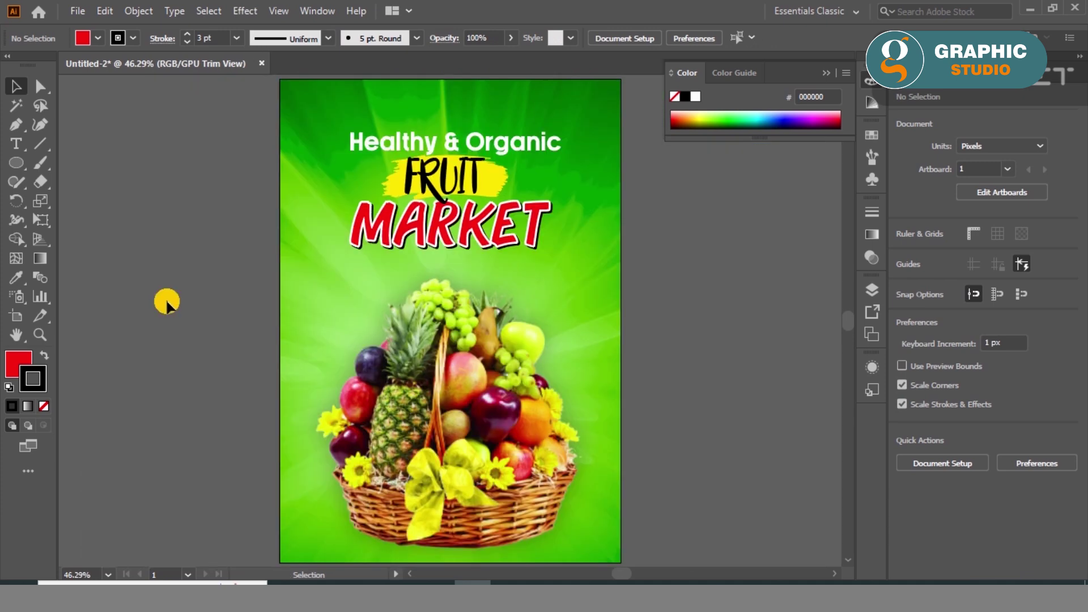
# Move the whole title block up on the poster and scale the fruit basket down to about 414 by 452 px, slightly lower
pyautogui.click(442, 216)
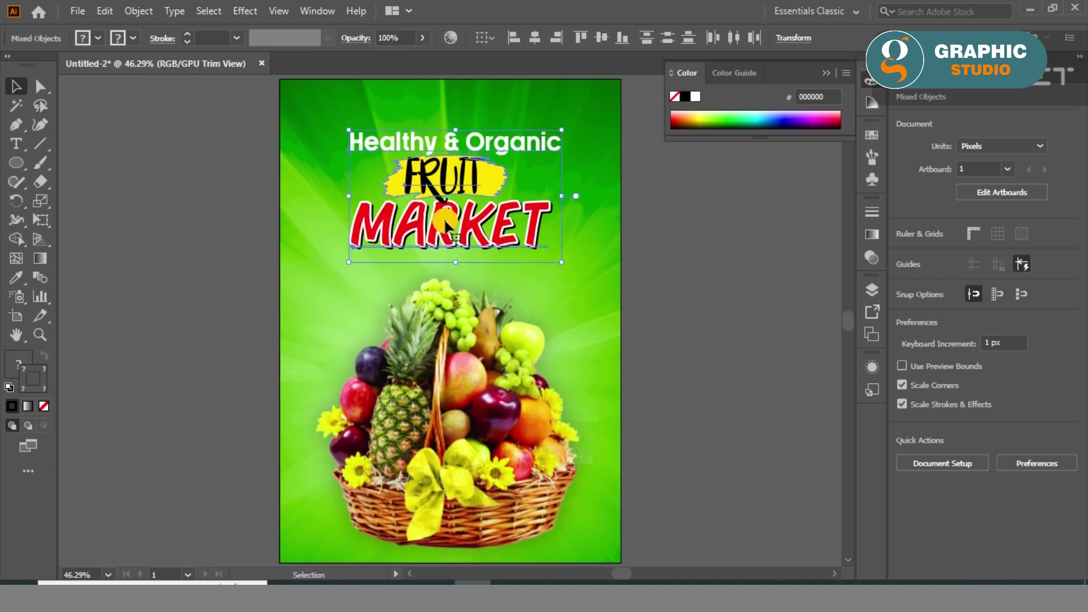
pyautogui.moveTo(447, 225); pyautogui.dragTo(447, 204)
pyautogui.click(593, 261)
pyautogui.moveTo(433, 344); pyautogui.dragTo(435, 353)
pyautogui.moveTo(590, 262); pyautogui.dragTo(566, 285)
pyautogui.click(249, 339)
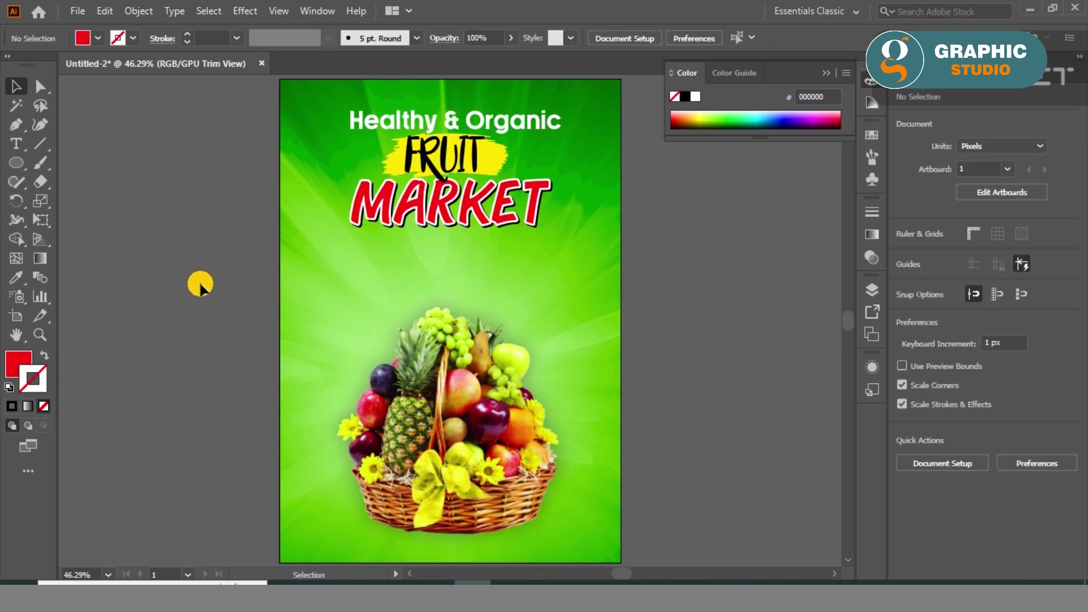
# Draw a flat ellipse about 274 by 42 px under the basket and fill it with black 000000
pyautogui.click(15, 168)
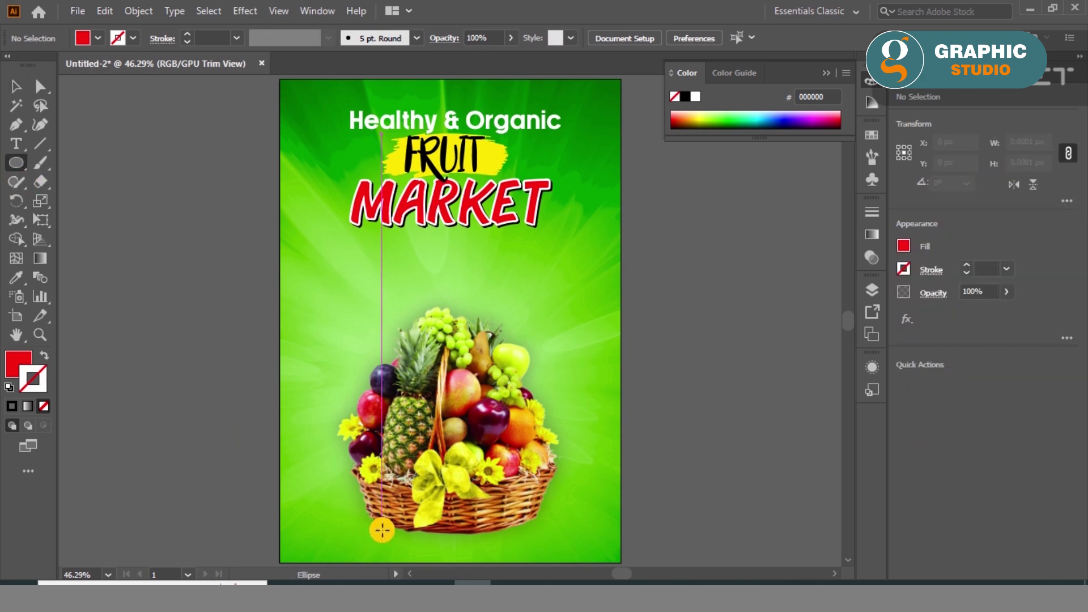
pyautogui.moveTo(371, 526); pyautogui.dragTo(529, 549)
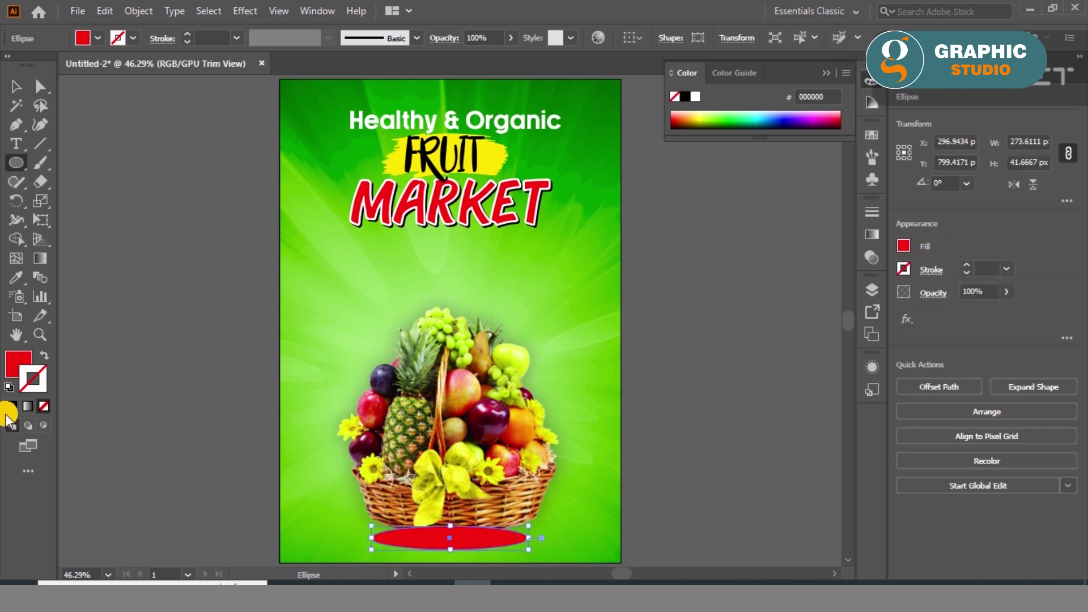
pyautogui.doubleClick(17, 365)
pyautogui.moveTo(372, 357); pyautogui.dragTo(319, 404)
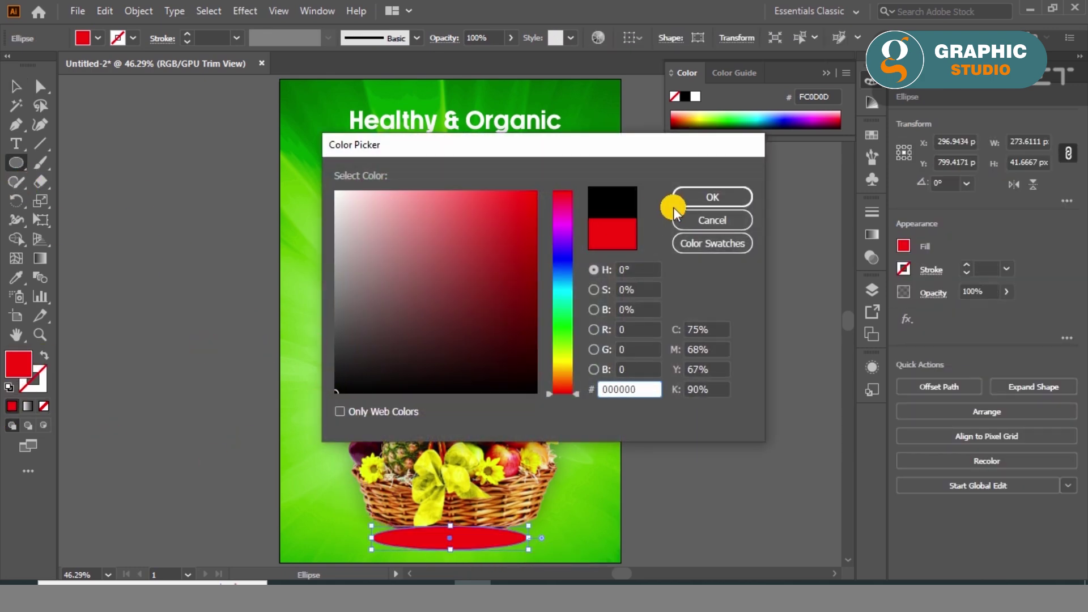
pyautogui.click(709, 196)
# Check the document raster effects settings for color model, resolution and background
pyautogui.click(250, 11)
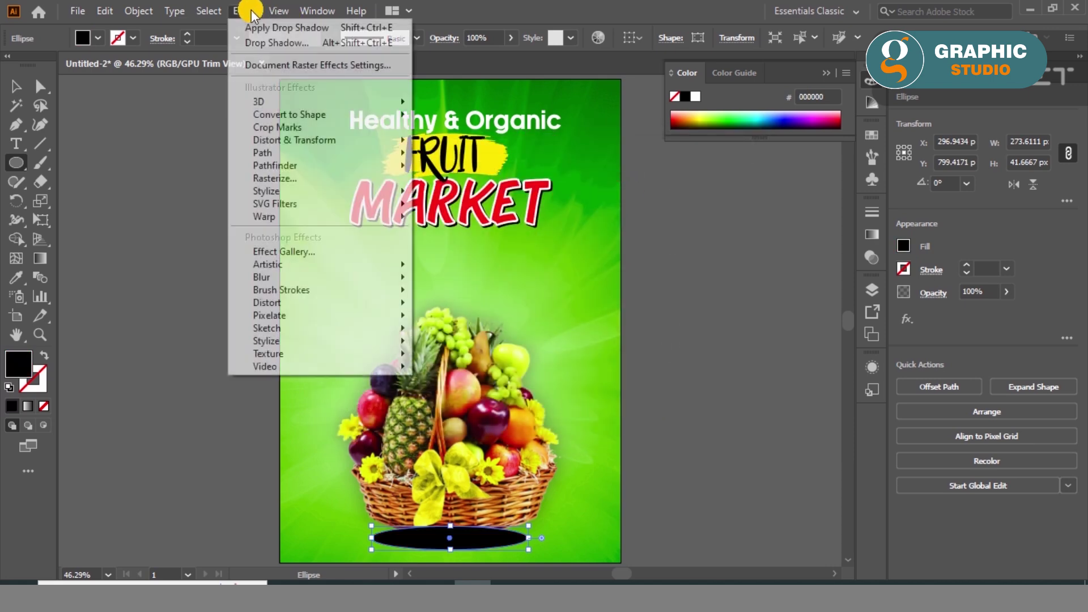
pyautogui.click(306, 67)
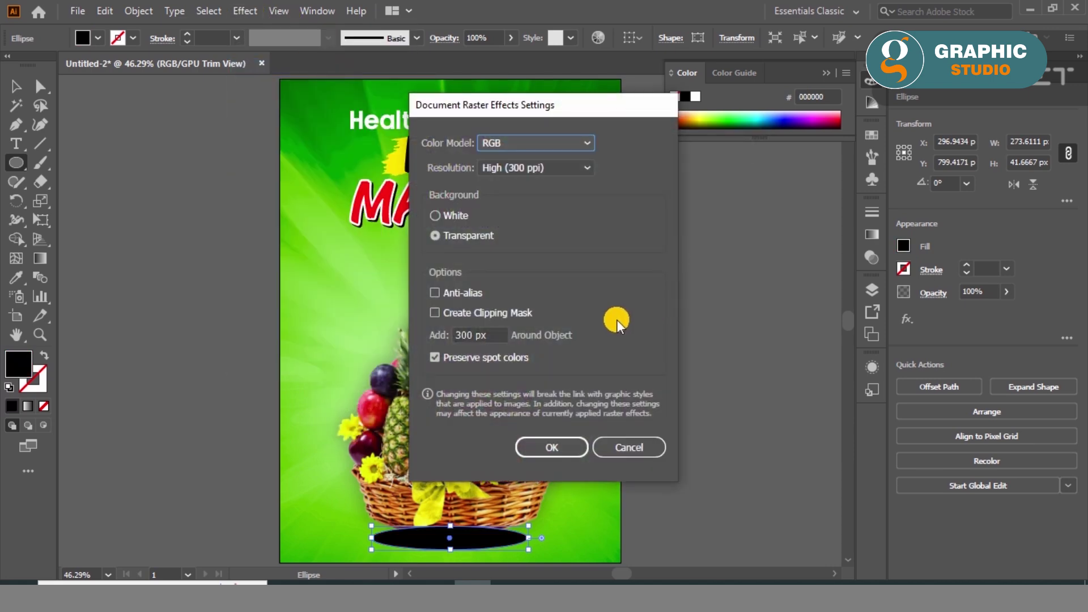
pyautogui.click(557, 445)
# Apply a Gaussian Blur with a radius of about 58.6 pixels to the black ellipse
pyautogui.click(247, 12)
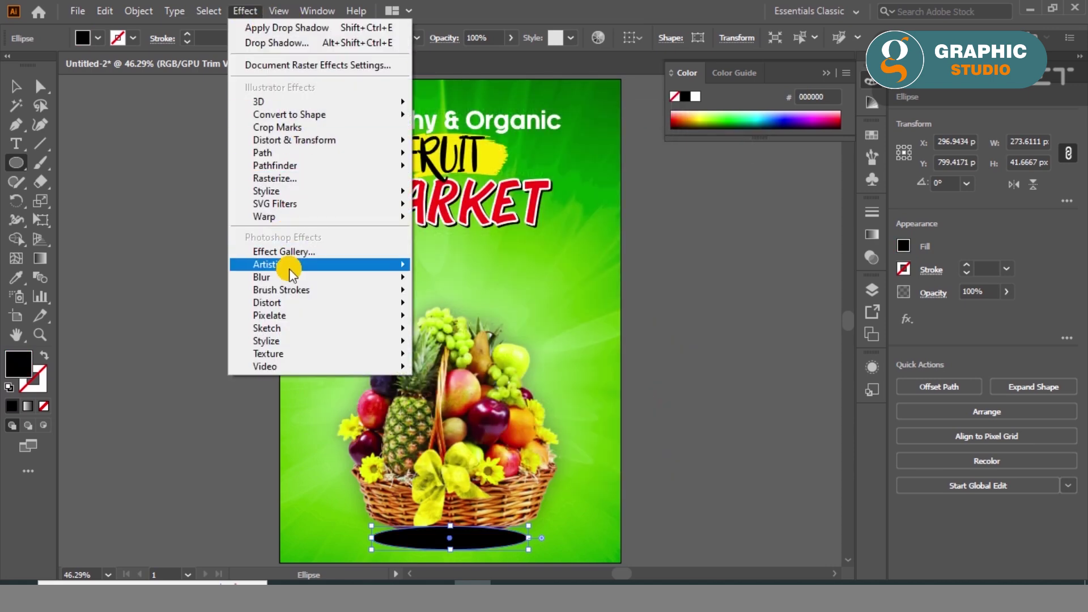
pyautogui.click(683, 314)
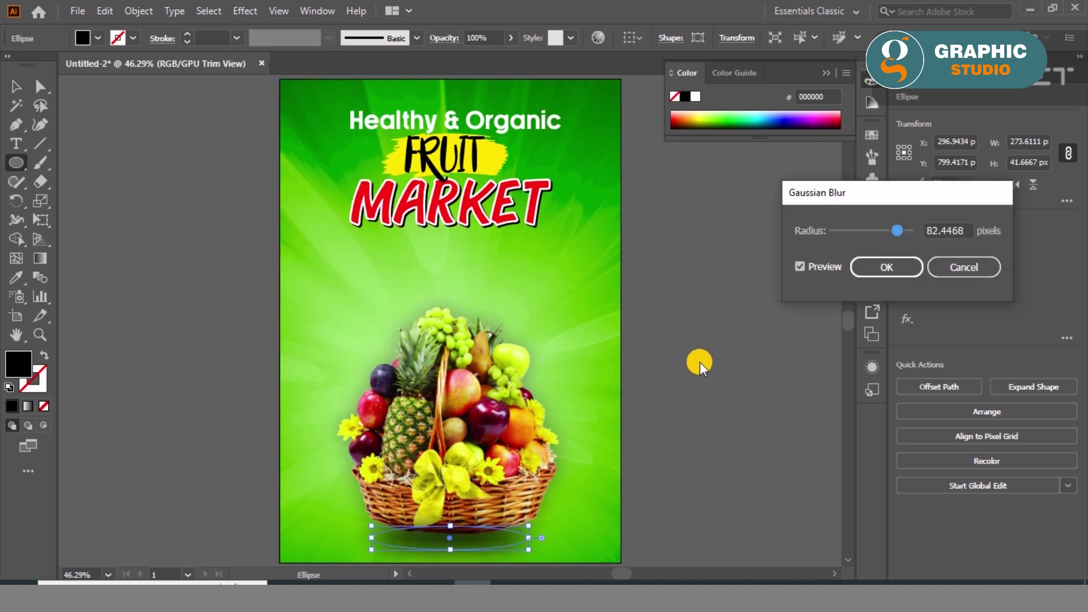
pyautogui.click(888, 263)
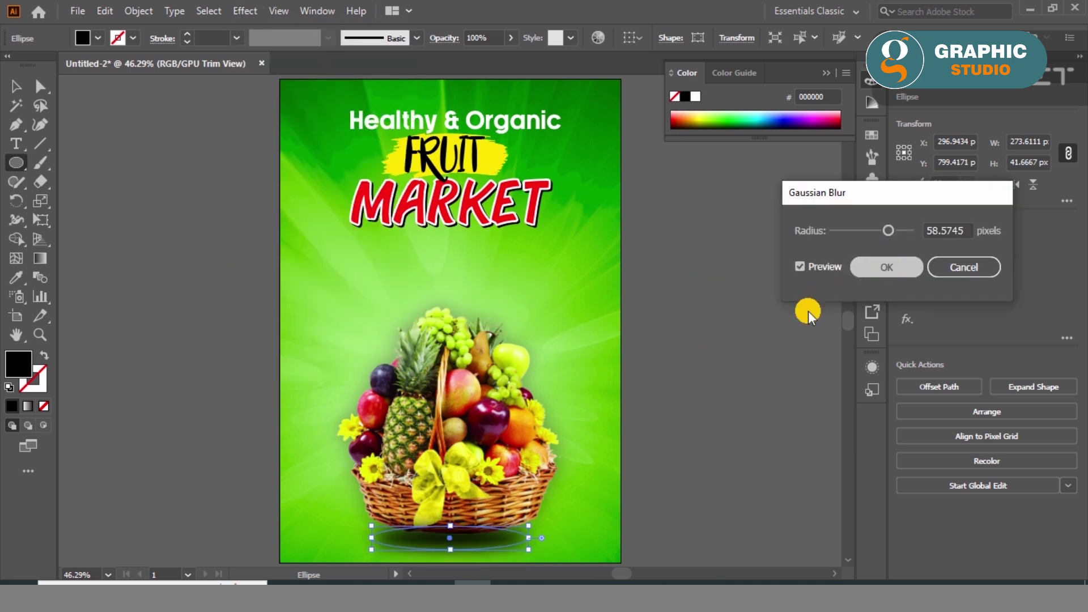
pyautogui.click(513, 385)
pyautogui.click(583, 327)
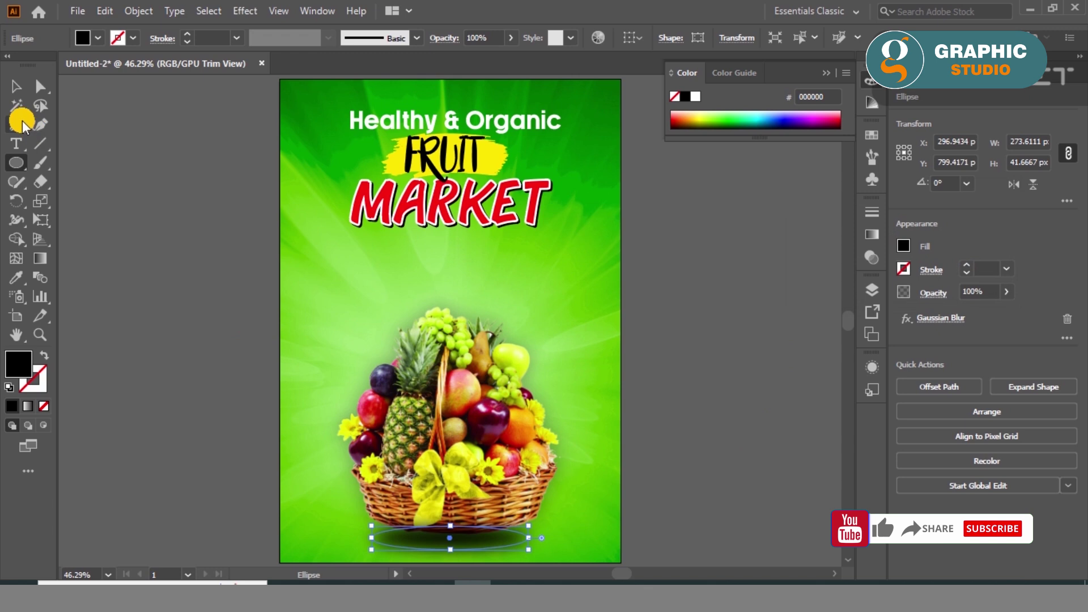
# Bring the fruit basket in front of the blurred ellipse shadow
pyautogui.click(16, 87)
pyautogui.click(80, 335)
pyautogui.click(417, 436)
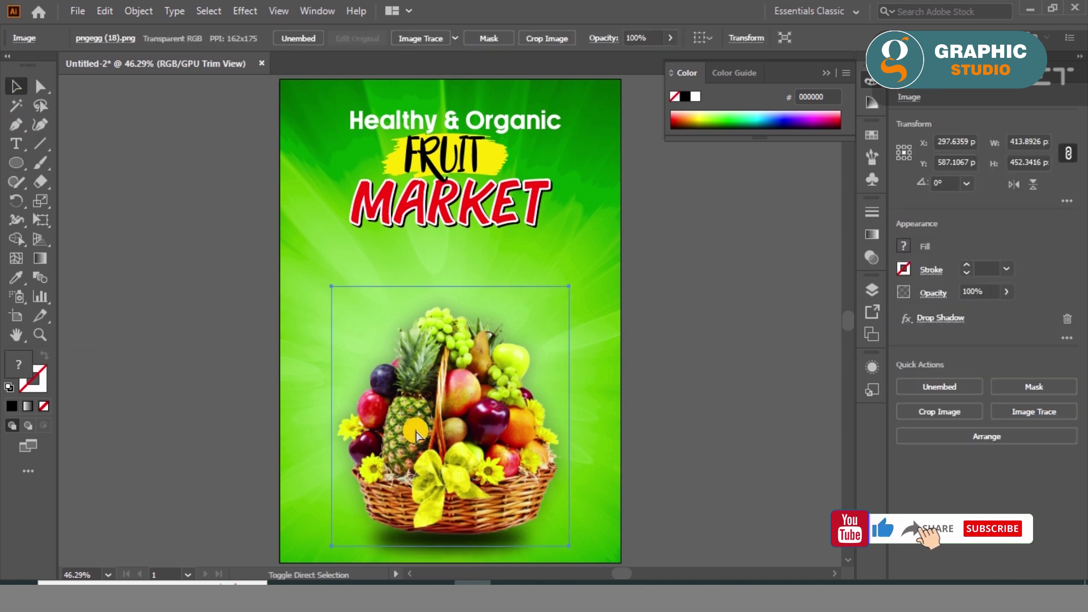
pyautogui.click(243, 438)
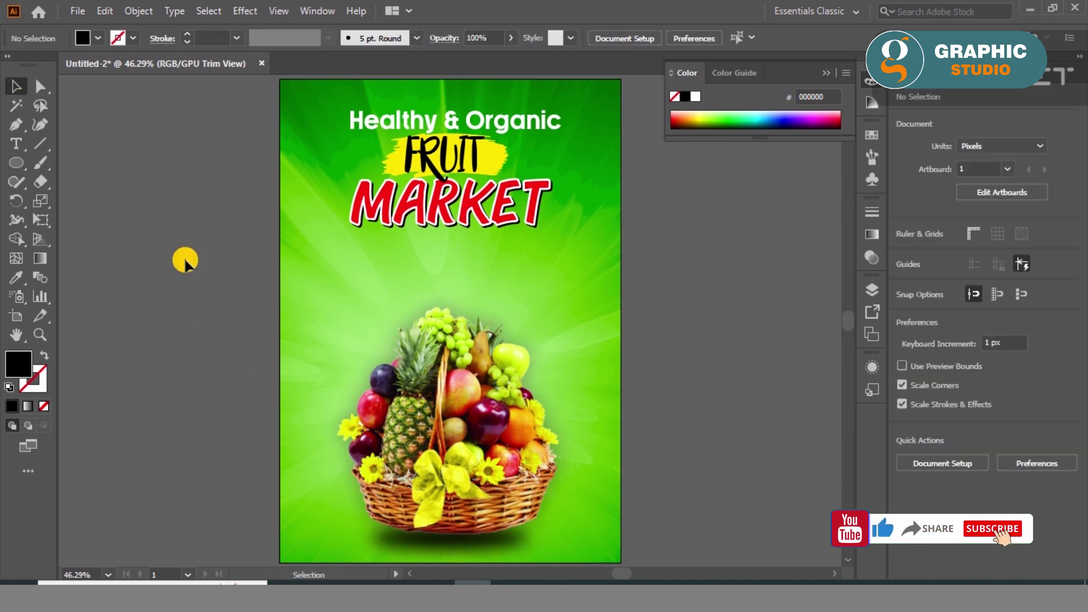
# Move the fruit basket slightly down so that it sits closer to its blurred shadow
pyautogui.click(431, 546)
pyautogui.click(248, 491)
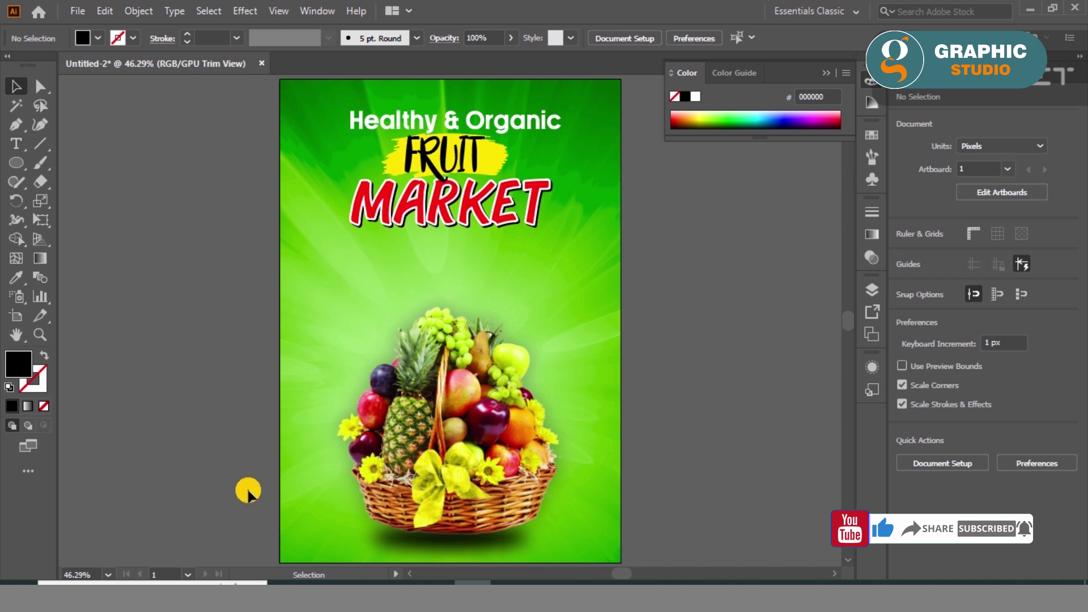
pyautogui.moveTo(488, 561); pyautogui.dragTo(486, 560)
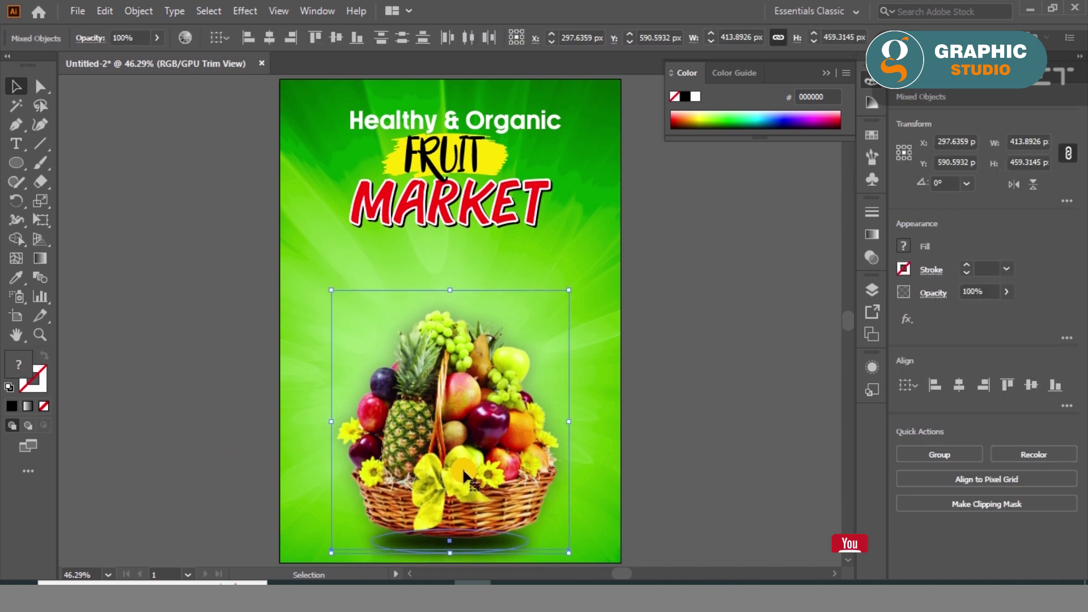
pyautogui.click(191, 413)
# Add a placeholder text area about 406 by 89 px below the "MARKET" title and set its font to Agency FB
pyautogui.click(16, 144)
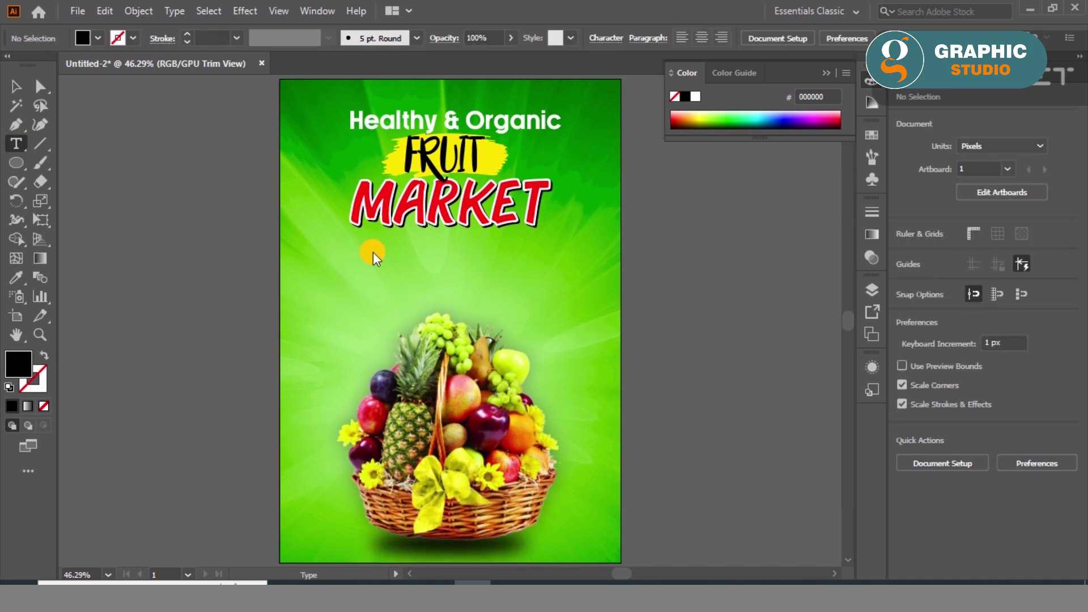
pyautogui.moveTo(341, 242); pyautogui.dragTo(574, 293)
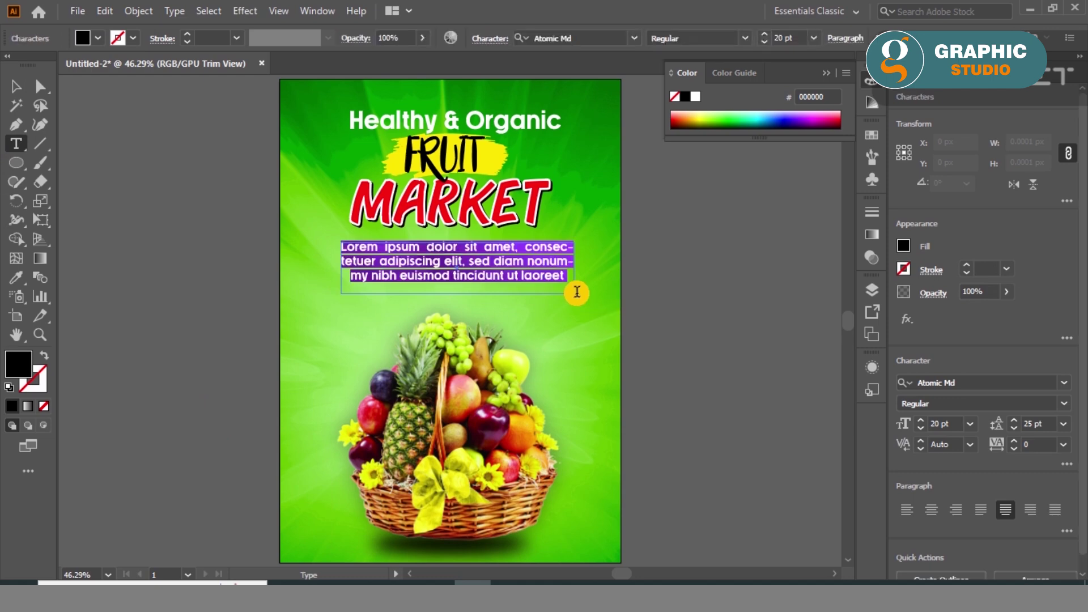
pyautogui.click(634, 38)
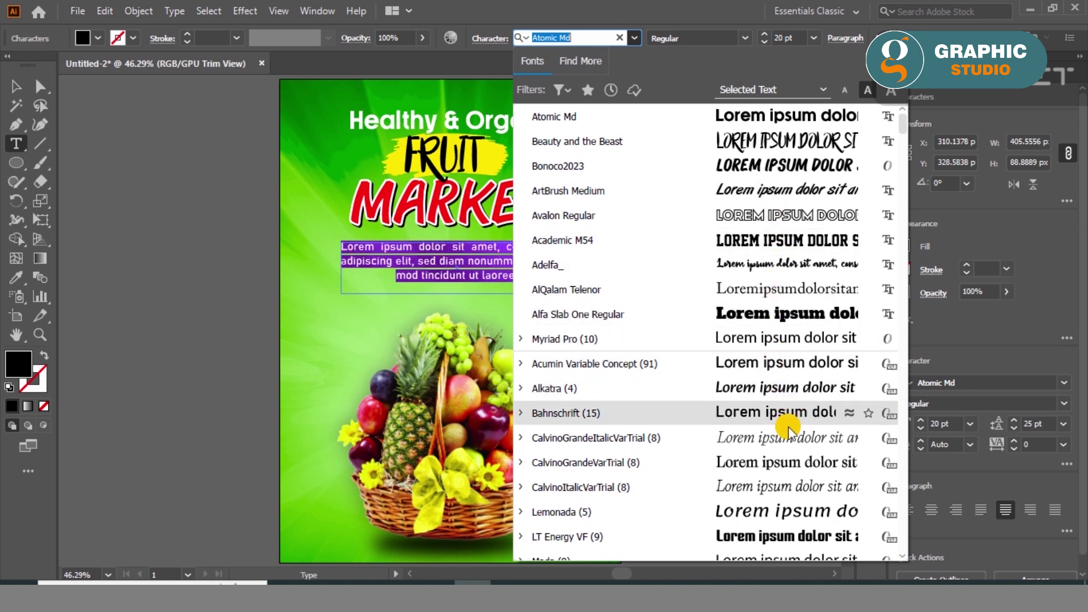
pyautogui.scroll(-3, 791, 513)
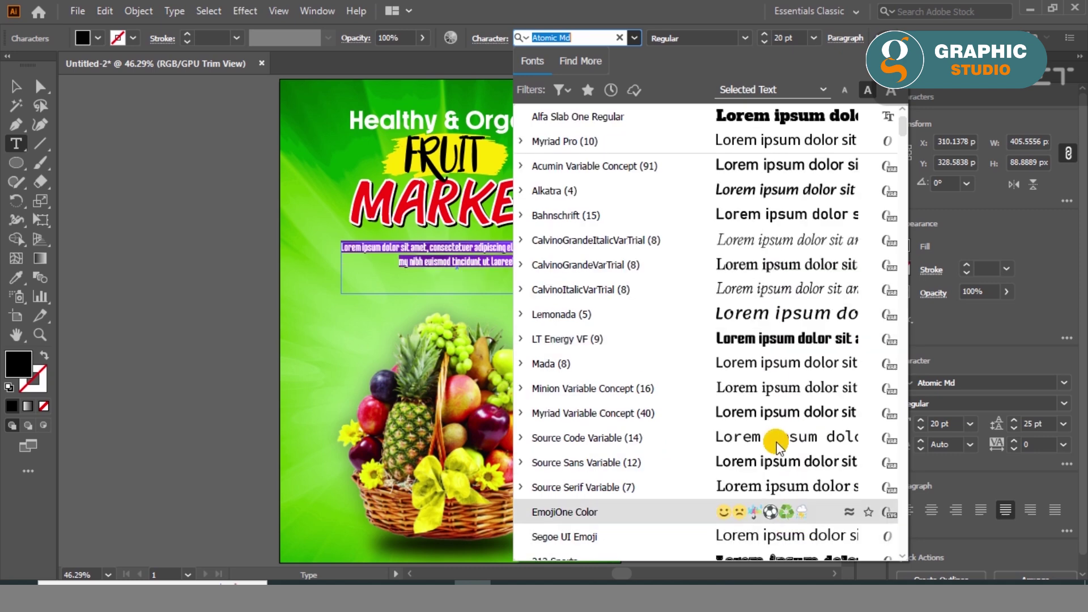
pyautogui.scroll(-6, 777, 416)
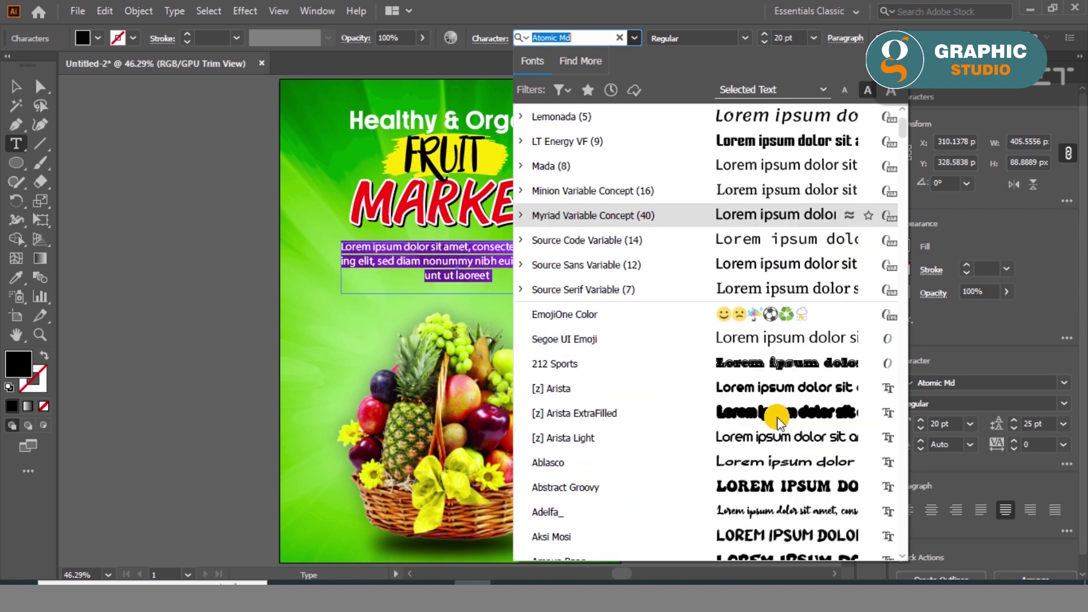
pyautogui.scroll(-3, 778, 458)
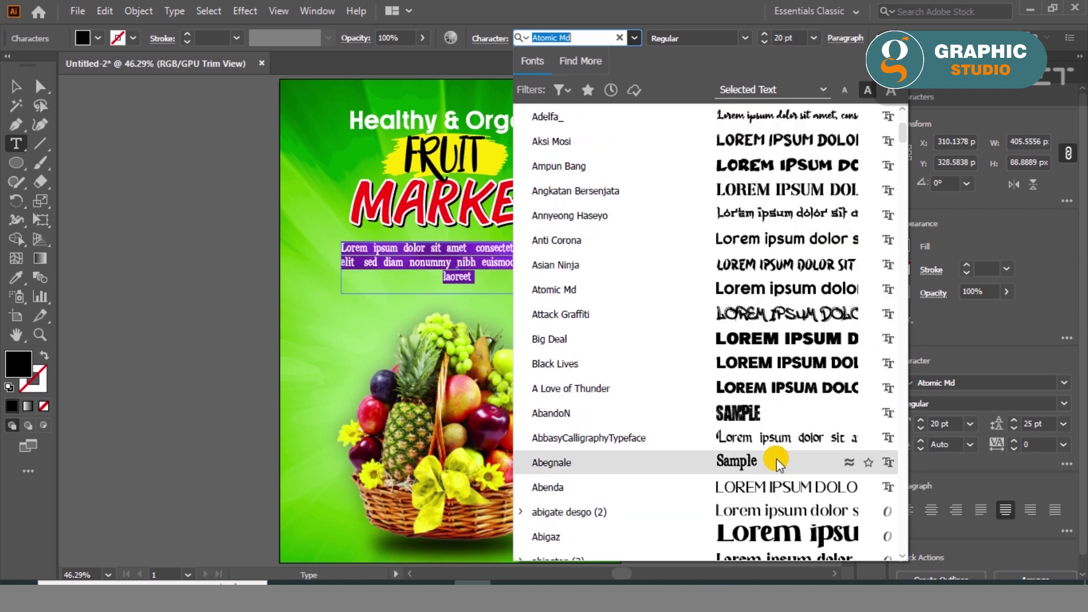
pyautogui.scroll(-3, 777, 448)
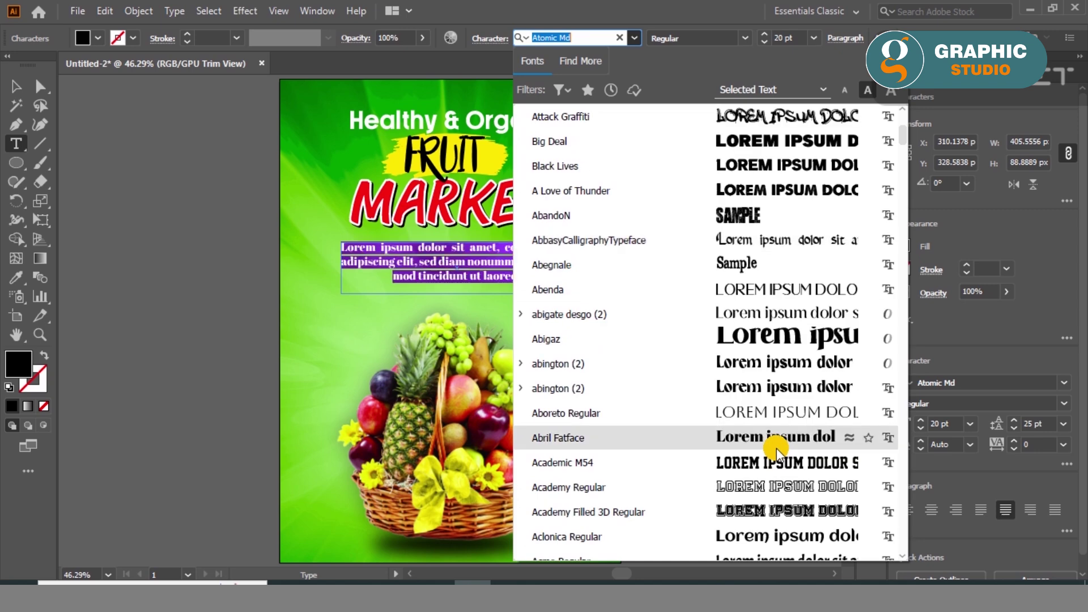
pyautogui.scroll(-3, 776, 448)
pyautogui.scroll(-3, 772, 490)
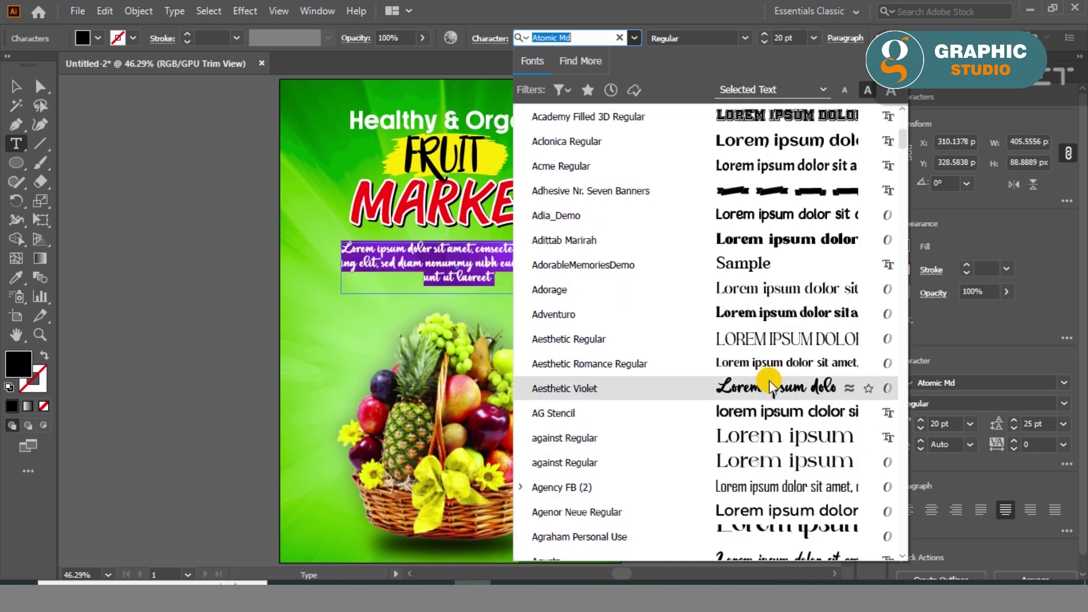
pyautogui.click(760, 487)
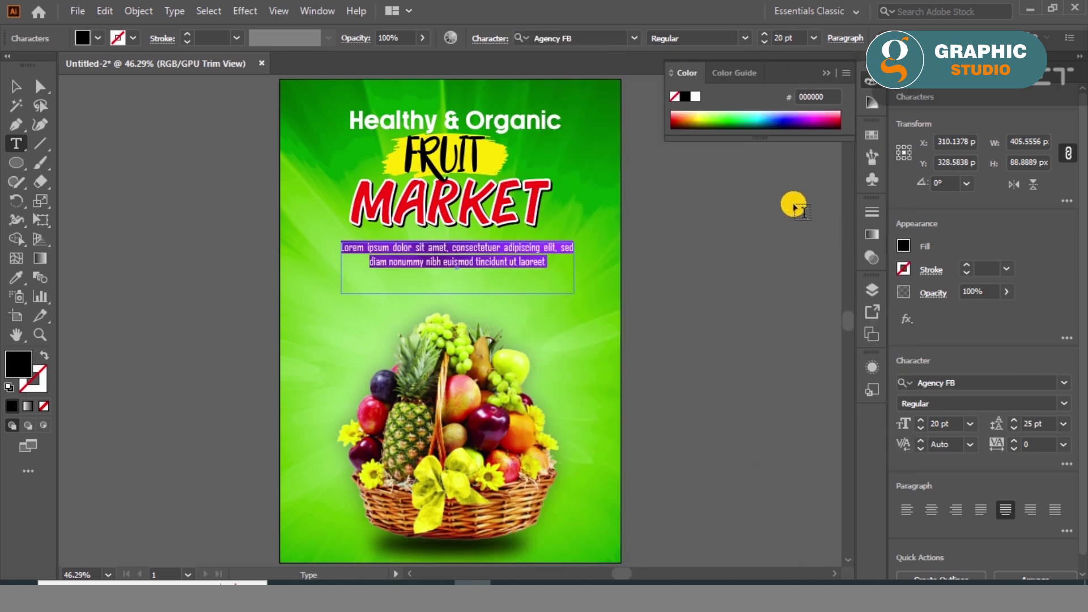
# Format the placeholder paragraph in Bold with a font size of 29 pt and leading of 33 pt
pyautogui.scroll(9, 949, 424)
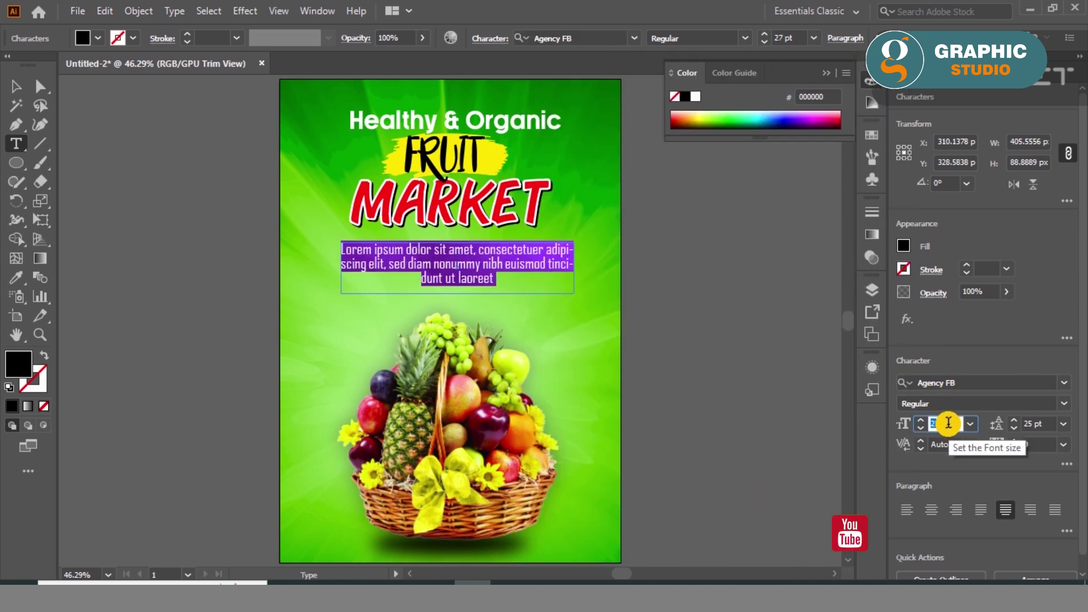
pyautogui.scroll(8, 1052, 426)
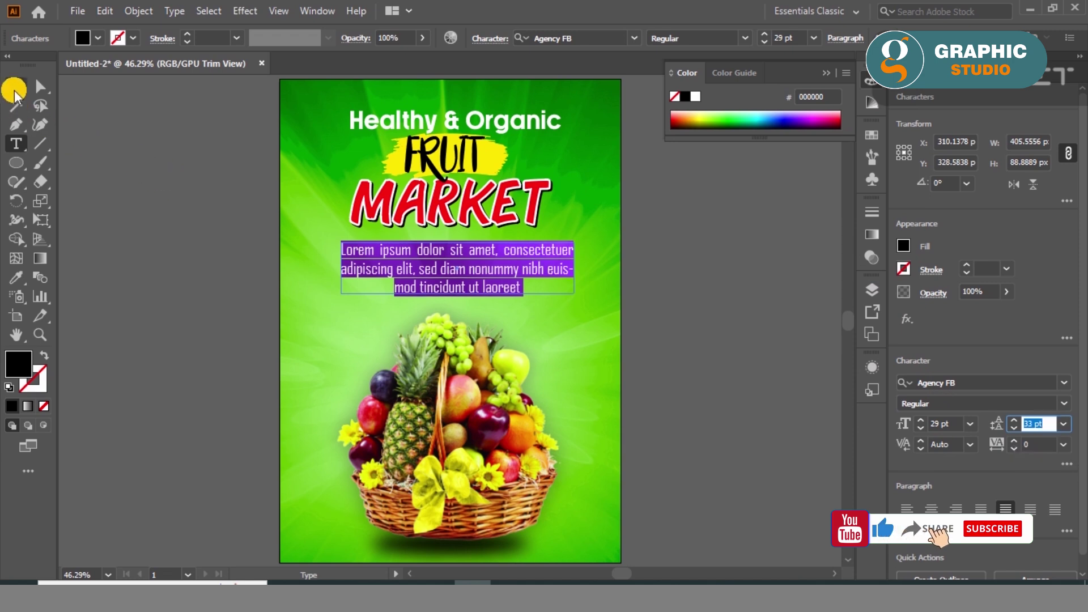
pyautogui.click(15, 91)
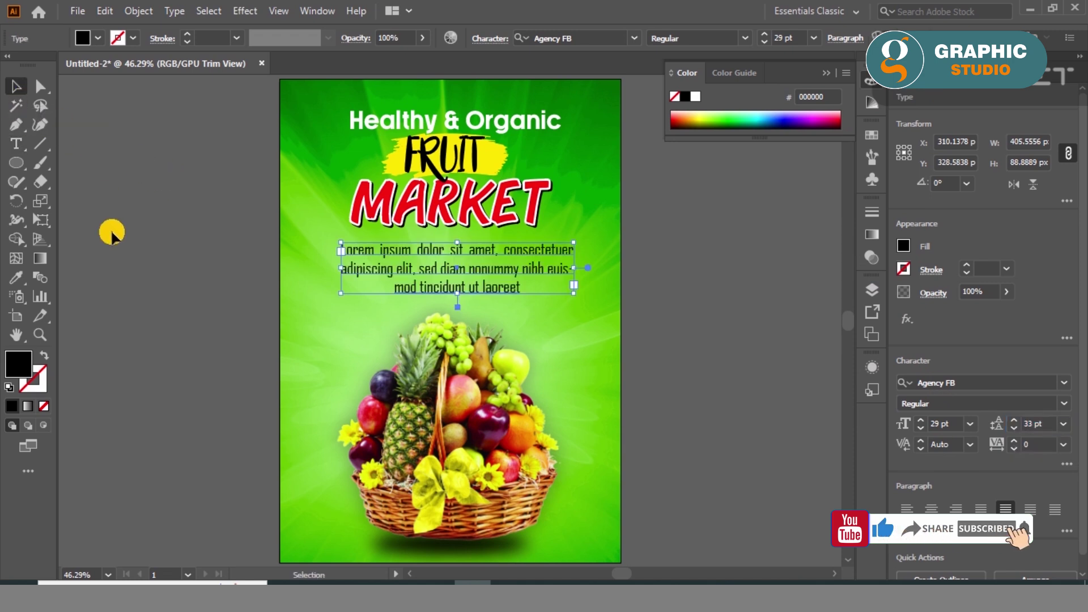
pyautogui.click(744, 39)
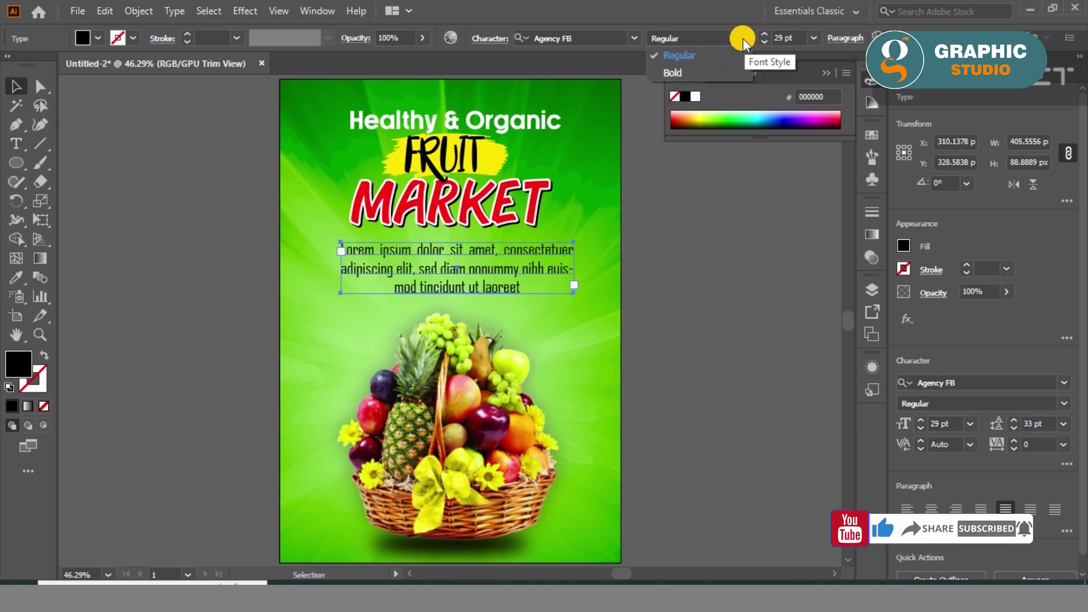
pyautogui.click(673, 70)
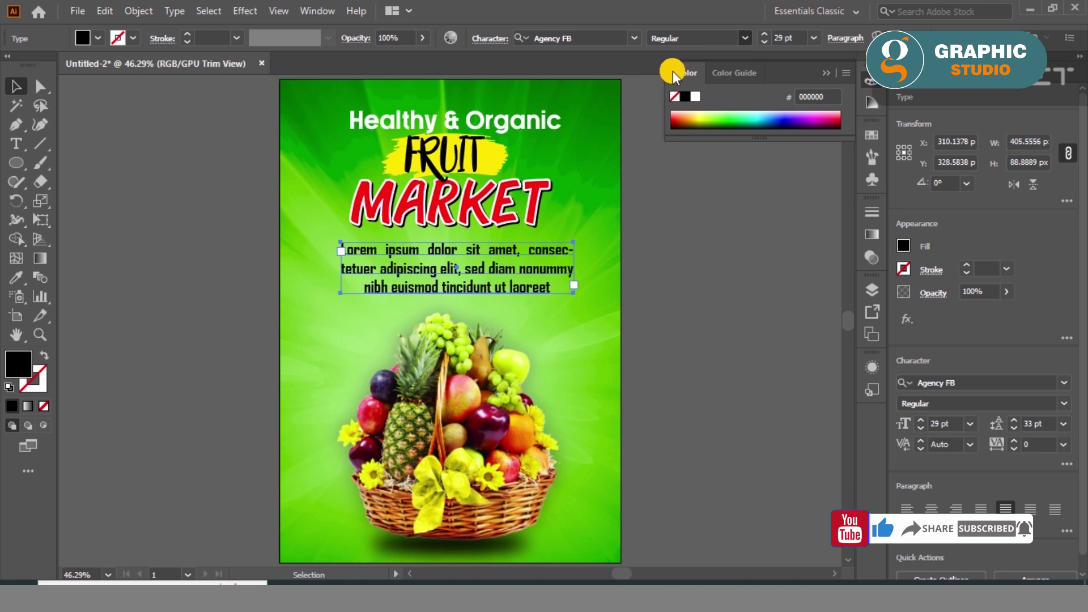
# Fill the placeholder paragraph with white FFFFFF
pyautogui.doubleClick(14, 369)
pyautogui.click(333, 189)
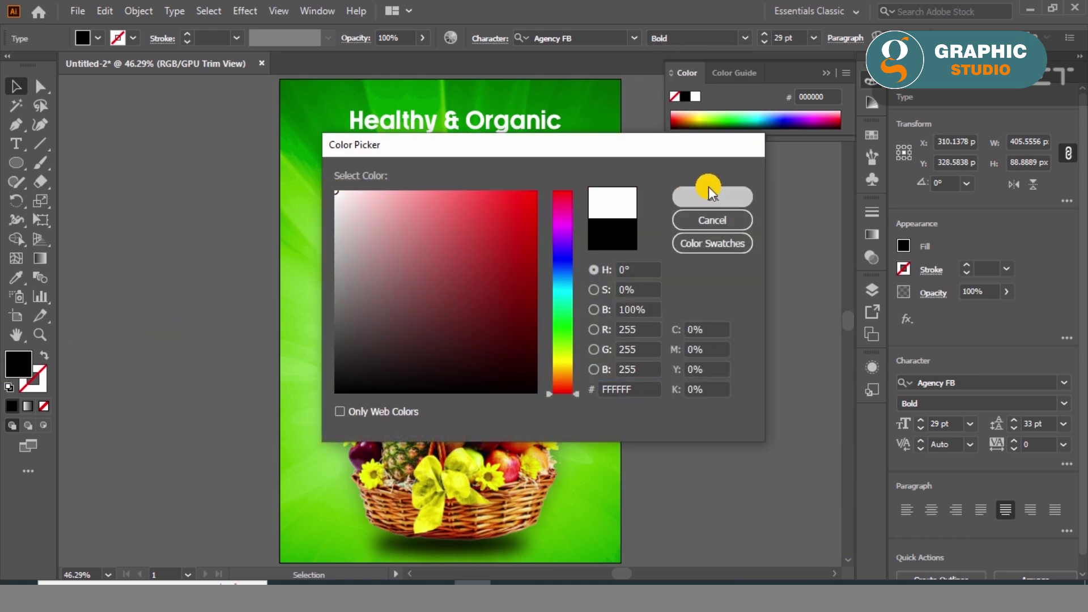
pyautogui.click(712, 194)
pyautogui.click(711, 194)
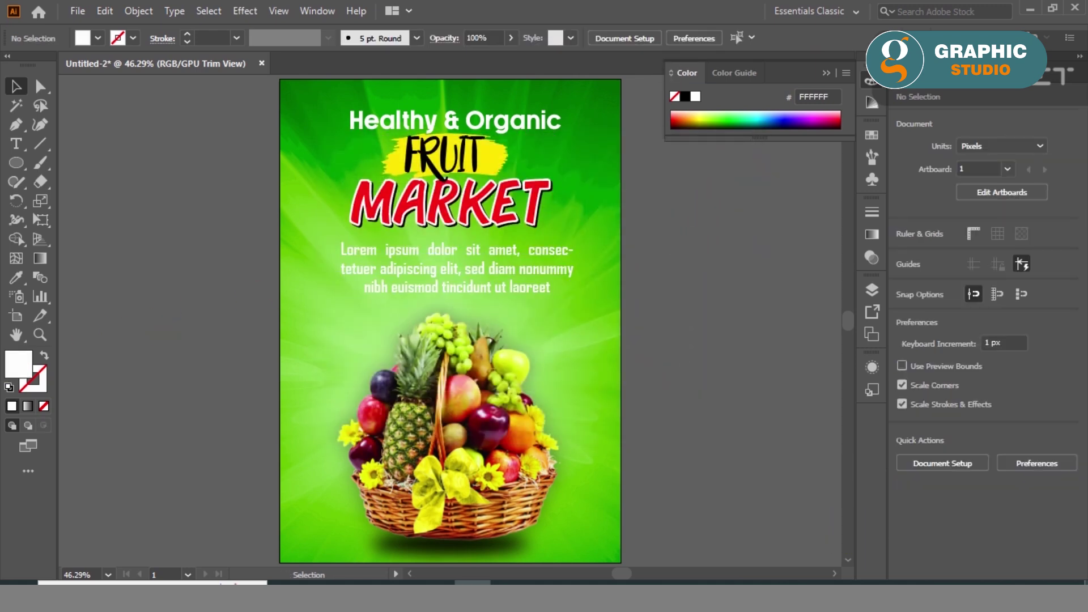
# Center the placeholder paragraph horizontally over the fruit basket and shift it slightly up
pyautogui.click(510, 288)
pyautogui.keyDown('shift'); pyautogui.click(492, 350); pyautogui.keyUp('shift')
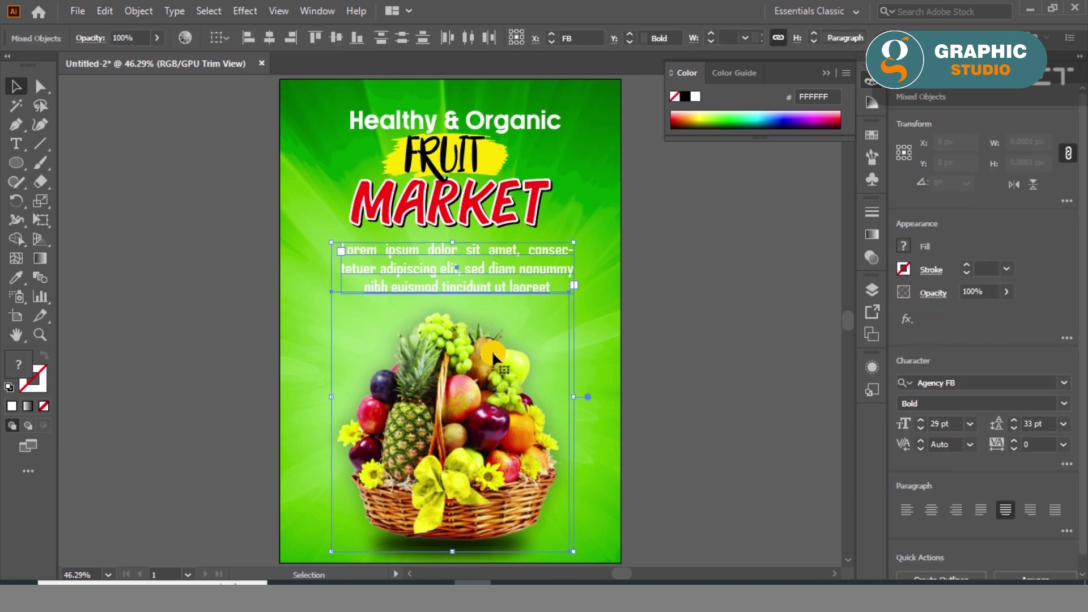
pyautogui.click(719, 347)
pyautogui.click(530, 260)
pyautogui.click(677, 287)
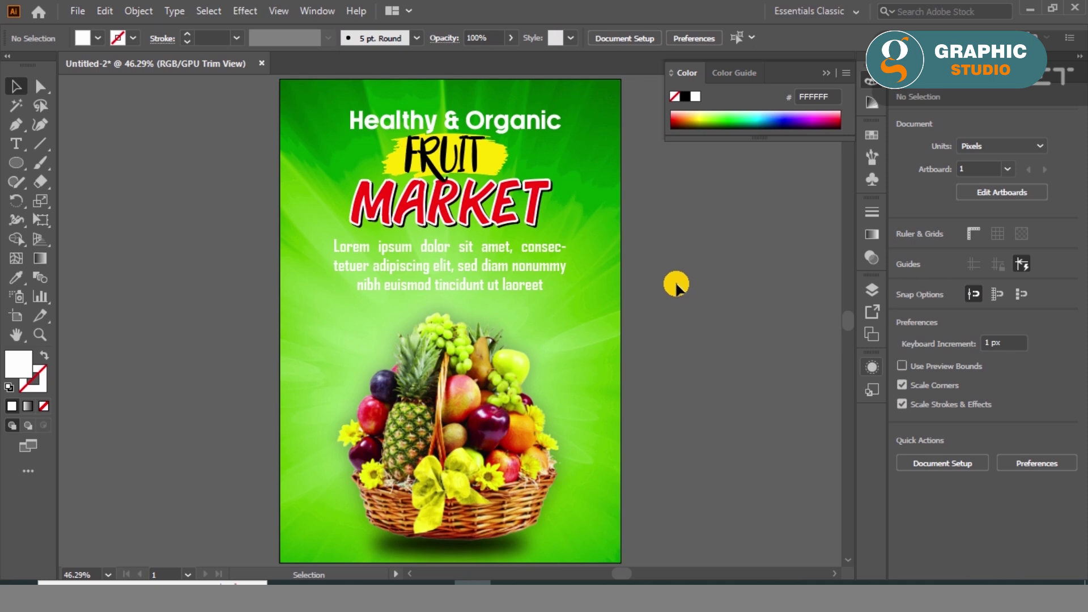
pyautogui.click(827, 73)
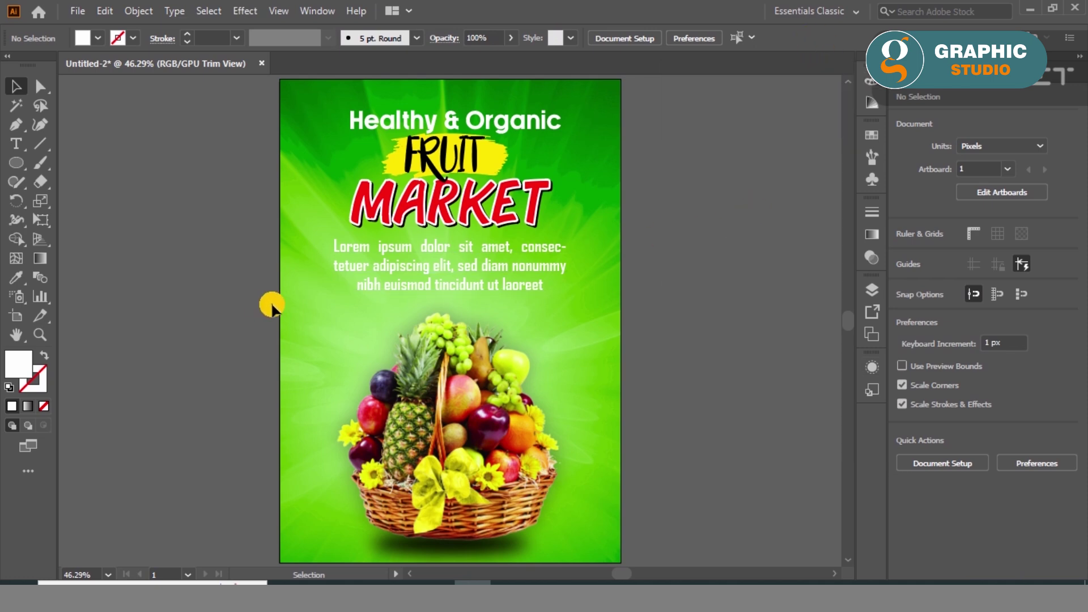
# Place the six fruit images pngegg (22) through pngegg (27) from the Downloads folder into the poster document
pyautogui.click(326, 583)
pyautogui.scroll(7, 371, 184)
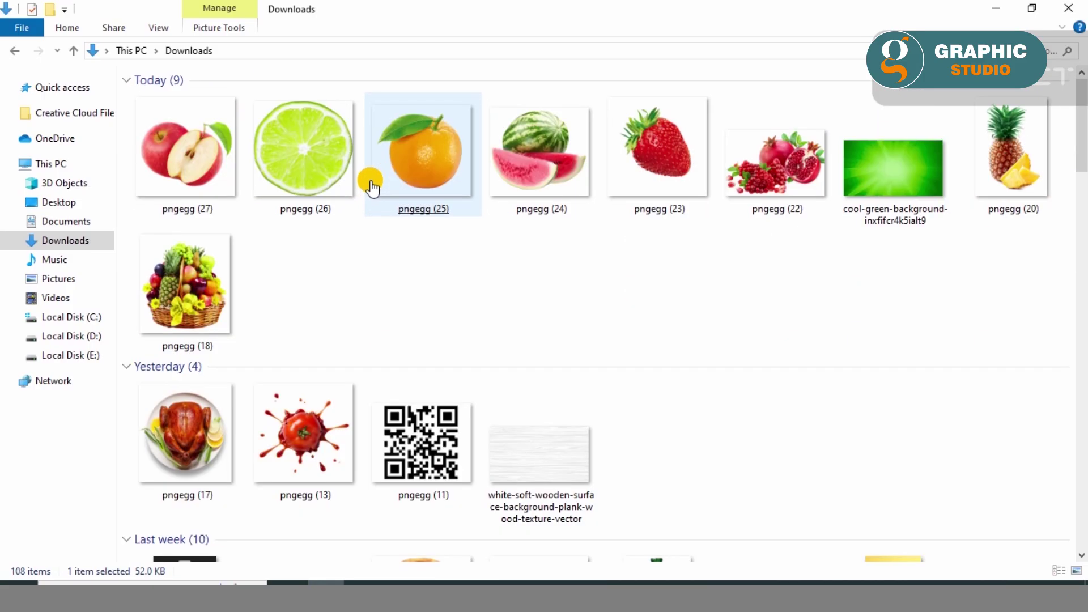
pyautogui.moveTo(121, 155); pyautogui.dragTo(787, 163)
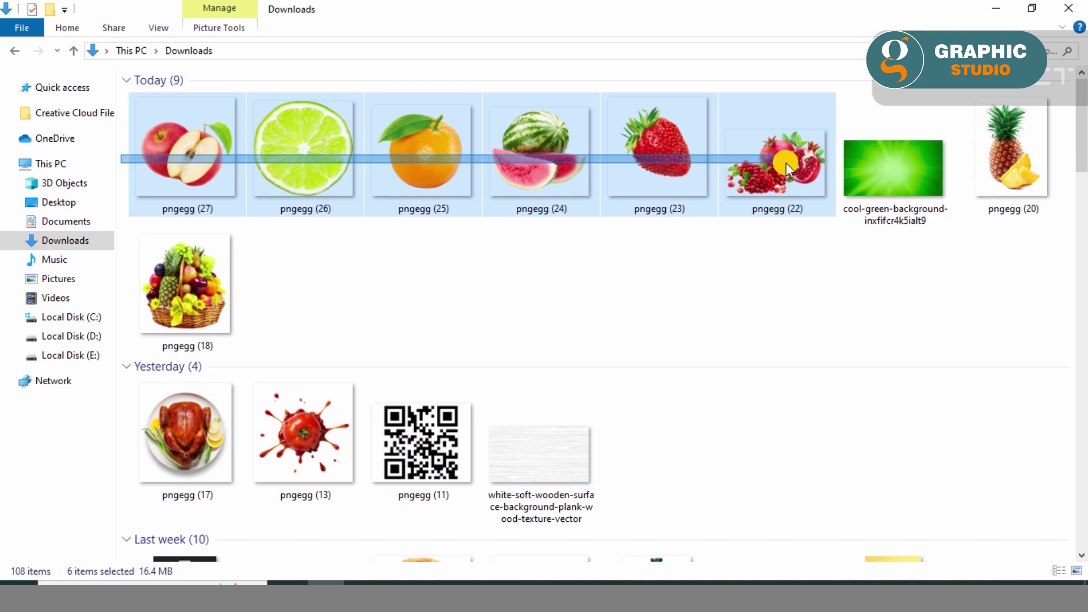
pyautogui.moveTo(1015, 246); pyautogui.dragTo(447, 380)
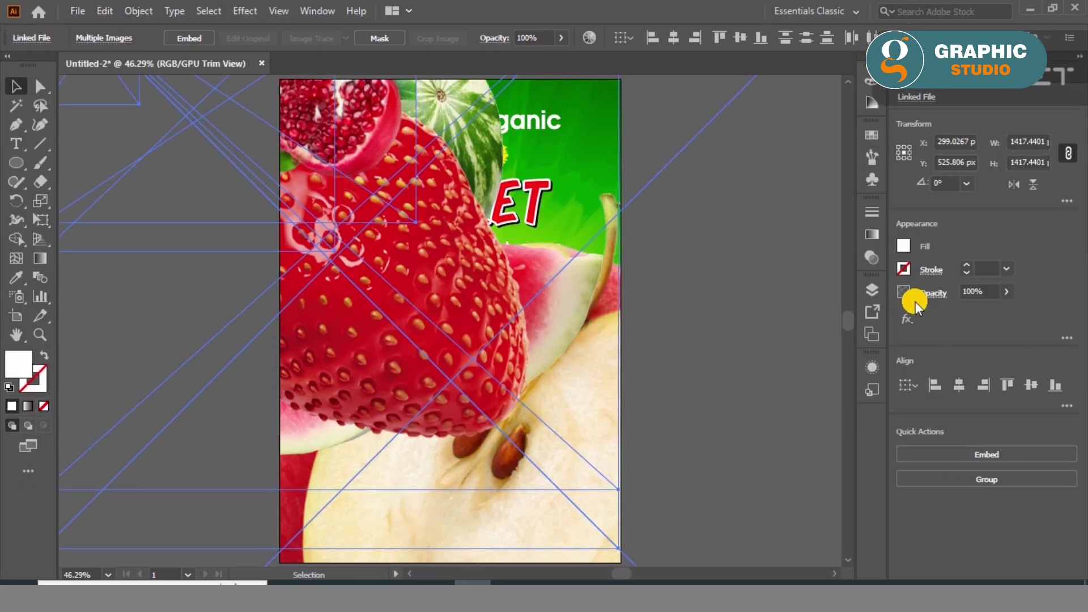
# Scale the placed fruit images down together to 100 px wide, enlarge them slightly, and move them outside the artboard's left edge
pyautogui.click(1037, 142)
pyautogui.write('100')
pyautogui.press('Return')
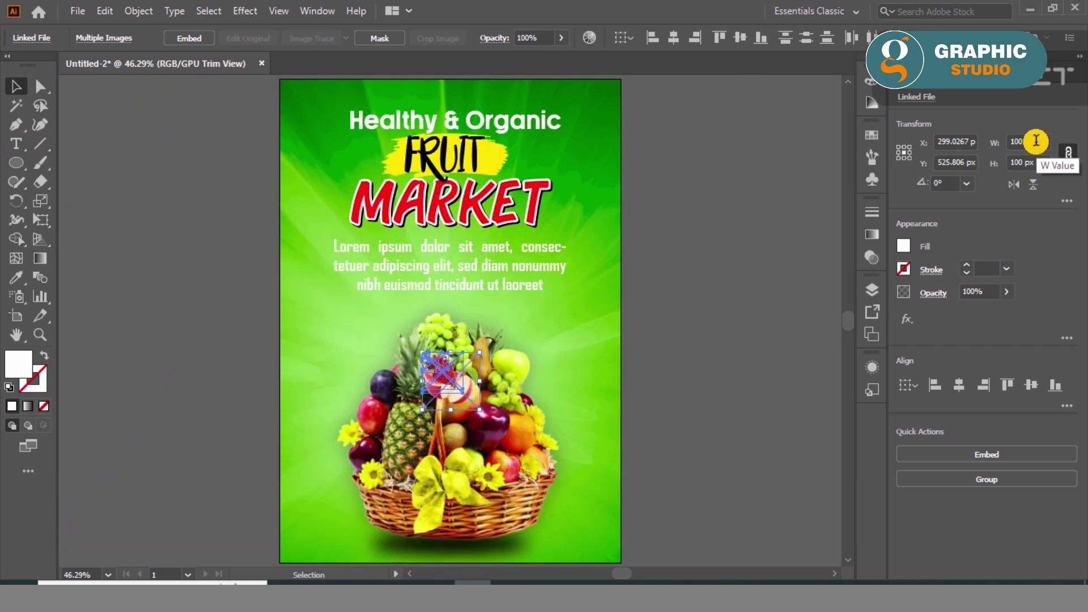
pyautogui.moveTo(482, 347); pyautogui.dragTo(563, 257)
pyautogui.moveTo(499, 325); pyautogui.dragTo(158, 271)
# Turn off Trim View so that artwork outside the artboard is displayed
pyautogui.click(278, 11)
pyautogui.click(295, 97)
pyautogui.click(724, 332)
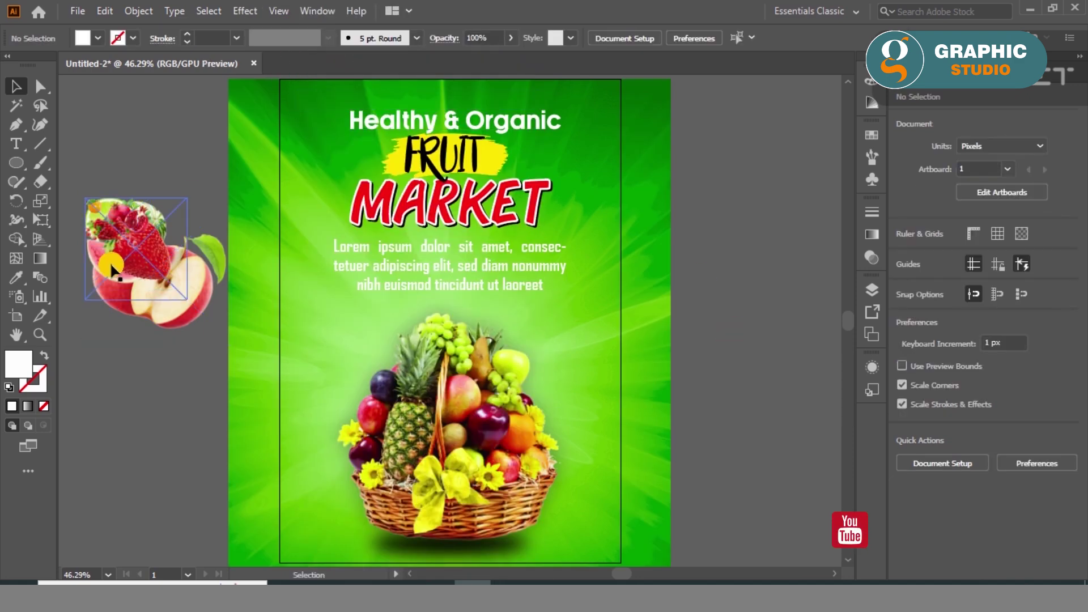
# Position the strawberry image to the left of the basket at about 148 by 148 px and embed it
pyautogui.moveTo(113, 271); pyautogui.dragTo(312, 339)
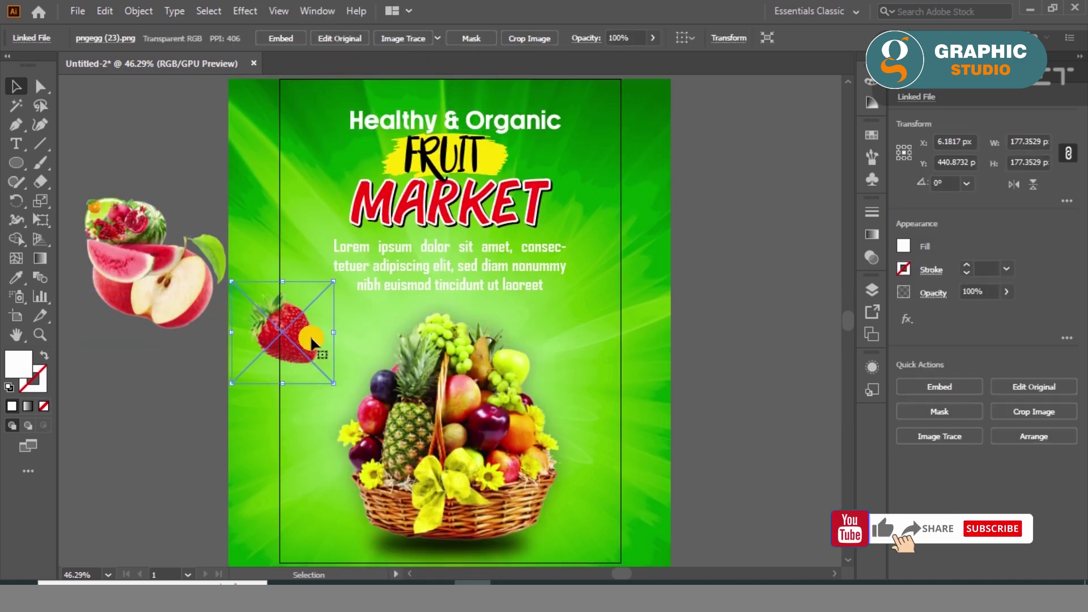
pyautogui.moveTo(334, 281); pyautogui.dragTo(317, 299)
pyautogui.moveTo(281, 342); pyautogui.dragTo(316, 357)
pyautogui.click(274, 36)
pyautogui.click(187, 136)
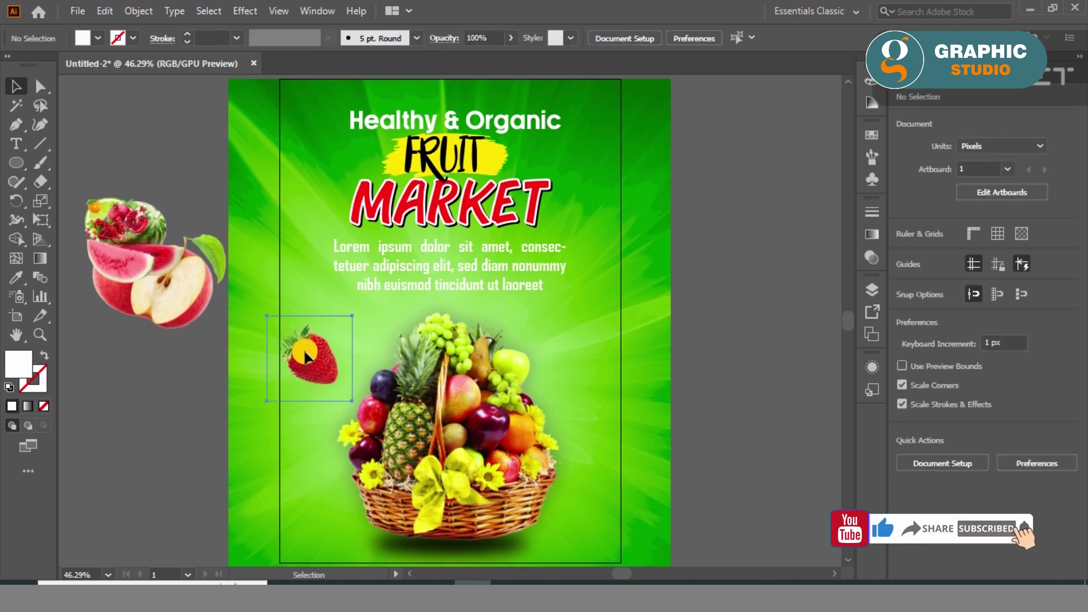
# Apply a Gaussian Blur with a radius of 14 pixels to the strawberry image
pyautogui.click(306, 357)
pyautogui.click(245, 11)
pyautogui.moveTo(278, 278)
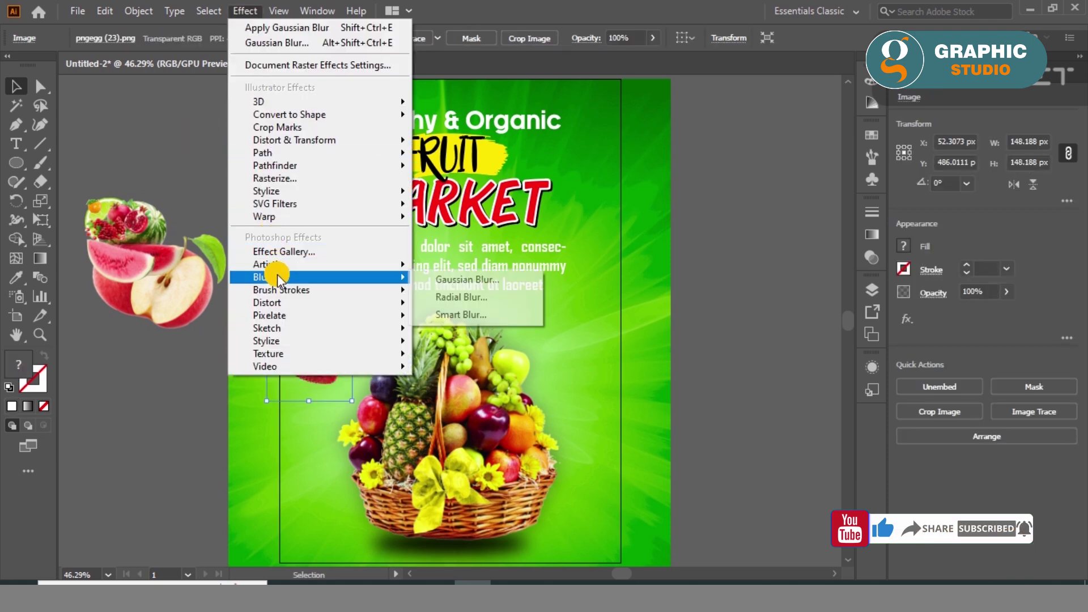
pyautogui.click(462, 279)
pyautogui.moveTo(873, 230); pyautogui.dragTo(866, 230)
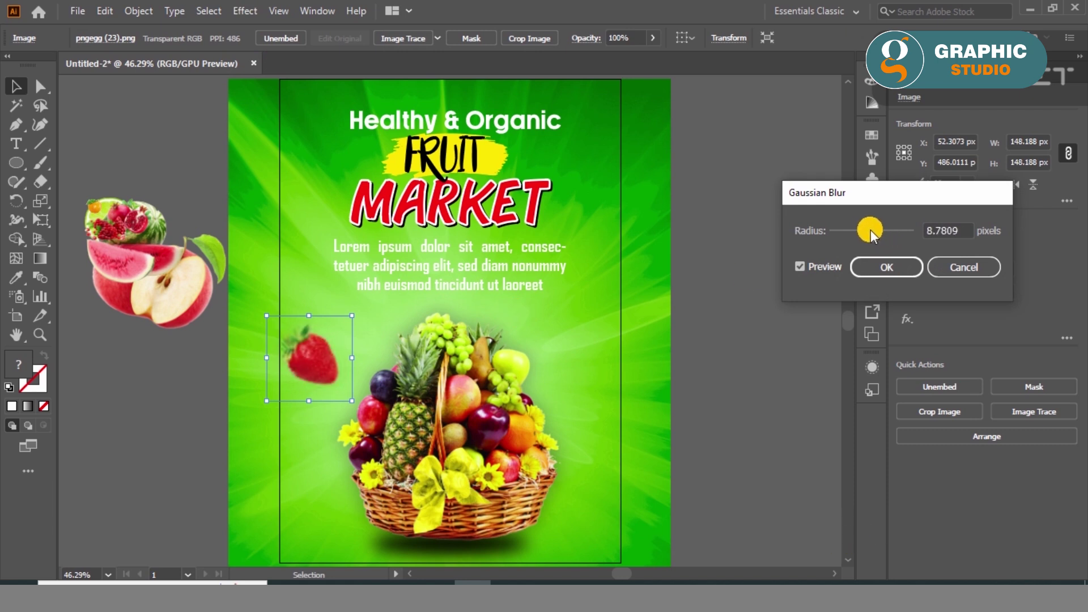
pyautogui.click(958, 231)
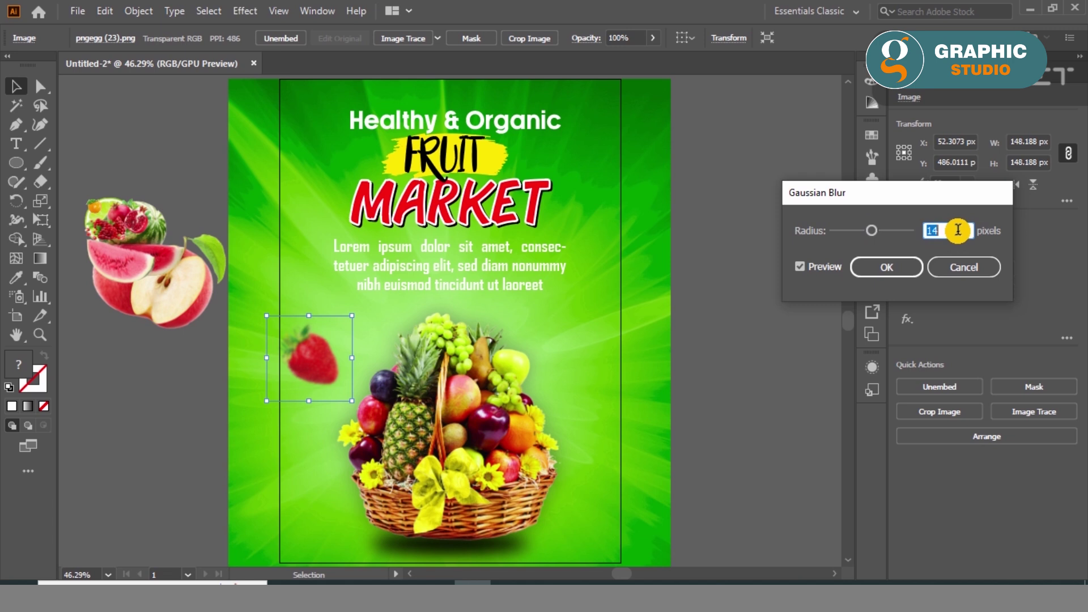
pyautogui.click(905, 268)
pyautogui.click(150, 146)
# Embed the pomegranate image to the right of the basket and enlarge it to about 136 by 91 px
pyautogui.moveTo(122, 218); pyautogui.dragTo(610, 329)
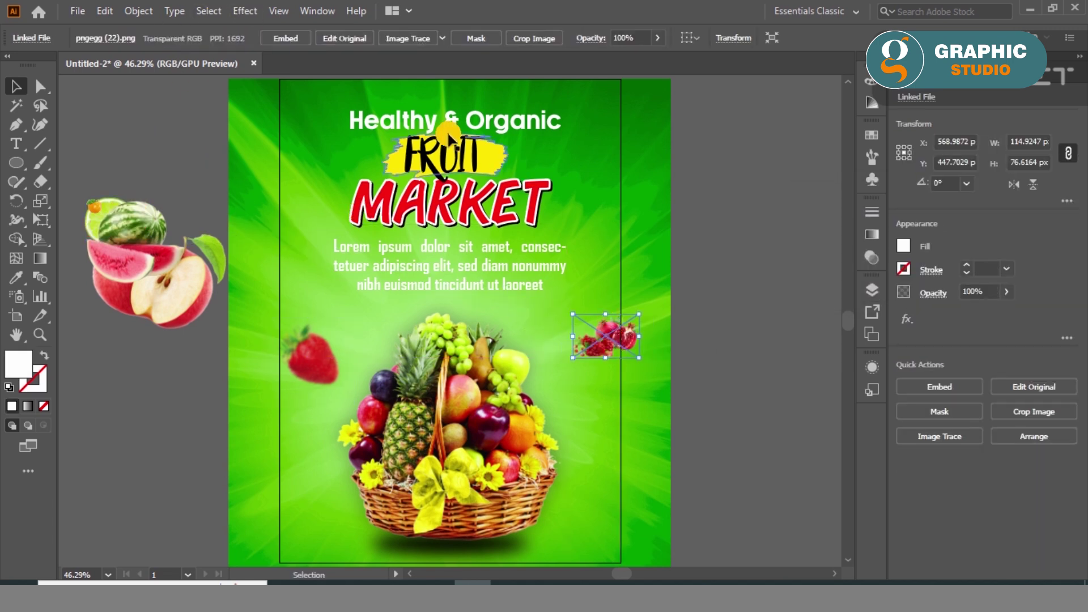
pyautogui.click(286, 38)
pyautogui.moveTo(576, 362); pyautogui.dragTo(558, 369)
pyautogui.press('Left')
pyautogui.press('Left')
pyautogui.press('Left')
pyautogui.press('Left')
pyautogui.press('Left')
pyautogui.press('Left')
pyautogui.press('Left')
pyautogui.press('Left')
pyautogui.press('Left')
pyautogui.press('Left')
pyautogui.press('Left')
pyautogui.press('Left')
pyautogui.press('Left')
pyautogui.press('Left')
pyautogui.press('Left')
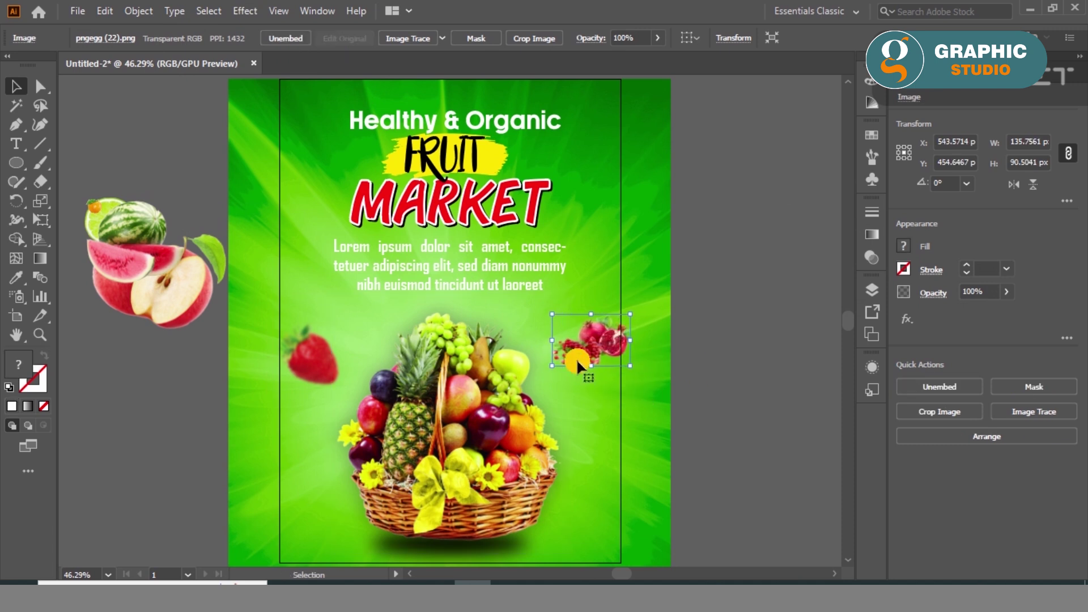
# Move the pomegranate image up beside the title, enlarge it slightly and rotate it about 10 degrees
pyautogui.moveTo(590, 342); pyautogui.dragTo(589, 165)
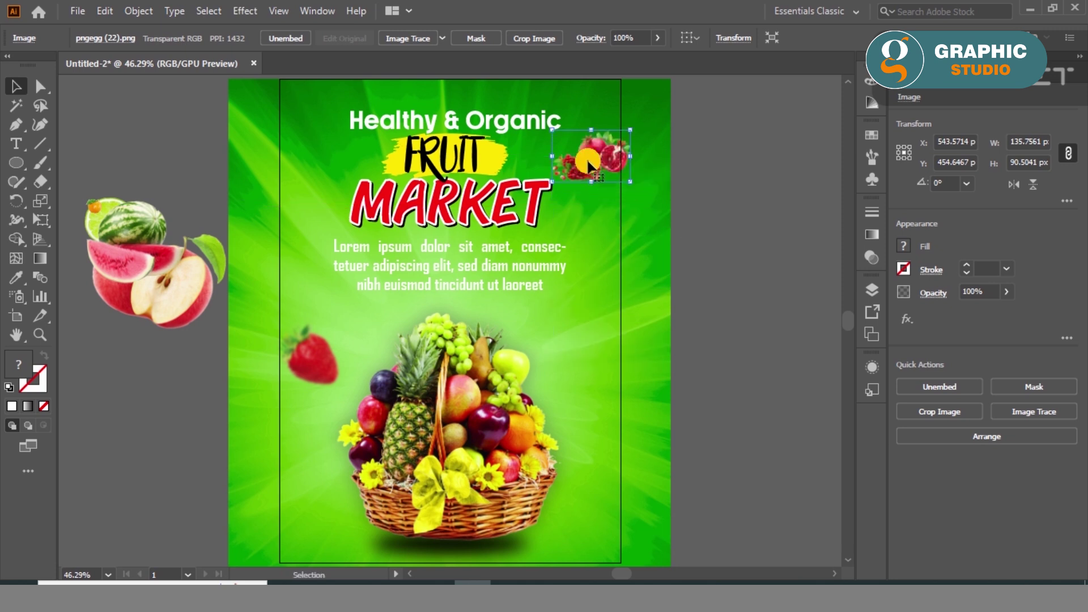
pyautogui.moveTo(631, 131); pyautogui.dragTo(641, 107)
pyautogui.moveTo(635, 174); pyautogui.dragTo(645, 180)
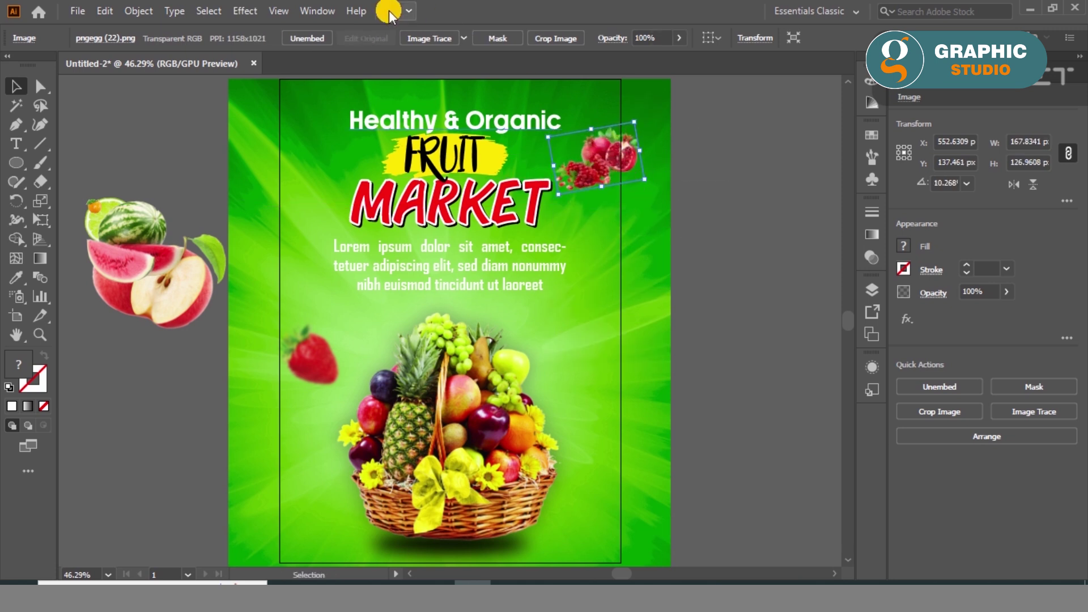
# Apply a Gaussian Blur to the pomegranate image beside the title
pyautogui.click(243, 11)
pyautogui.moveTo(340, 282)
pyautogui.click(510, 280)
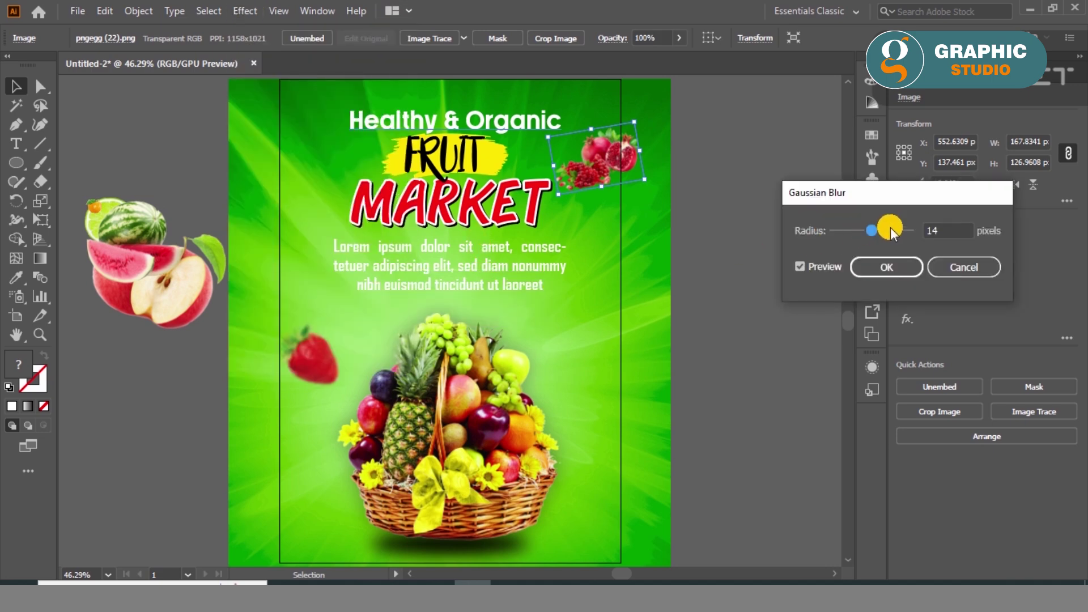
pyautogui.moveTo(878, 231); pyautogui.dragTo(880, 230)
pyautogui.click(887, 267)
pyautogui.click(723, 236)
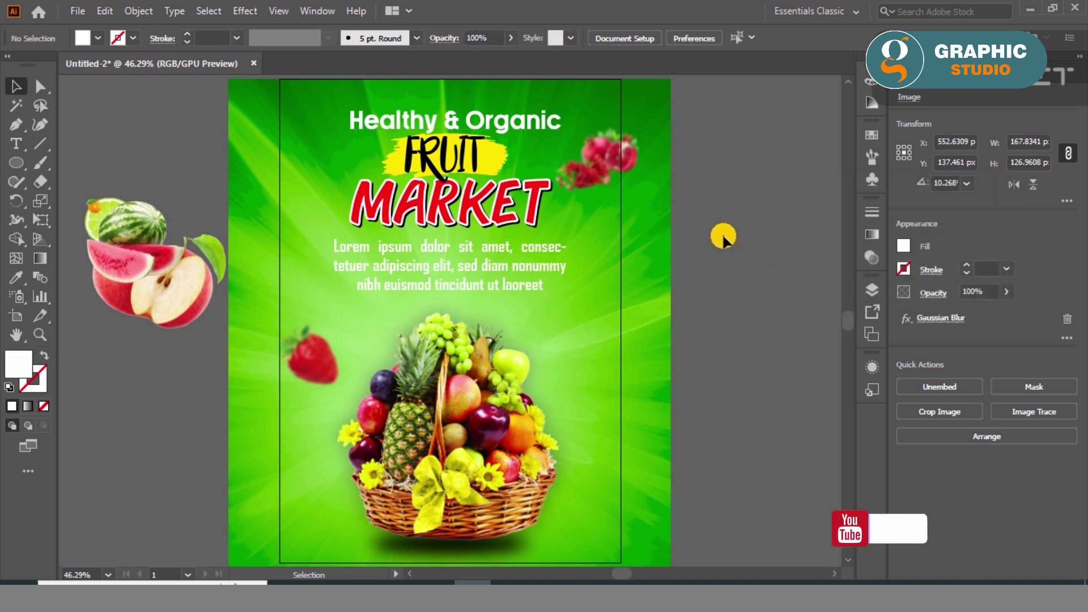
# Place the watermelon image to the right of the basket, reduce it to about 136 by 122 px and embed it
pyautogui.moveTo(149, 272); pyautogui.dragTo(602, 374)
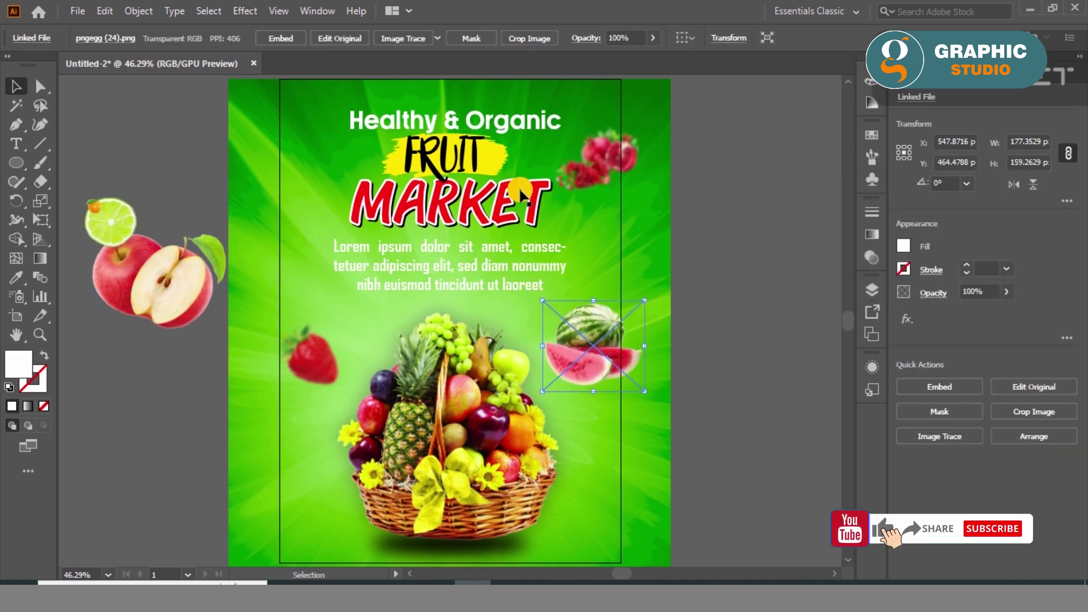
pyautogui.moveTo(645, 300); pyautogui.dragTo(621, 321)
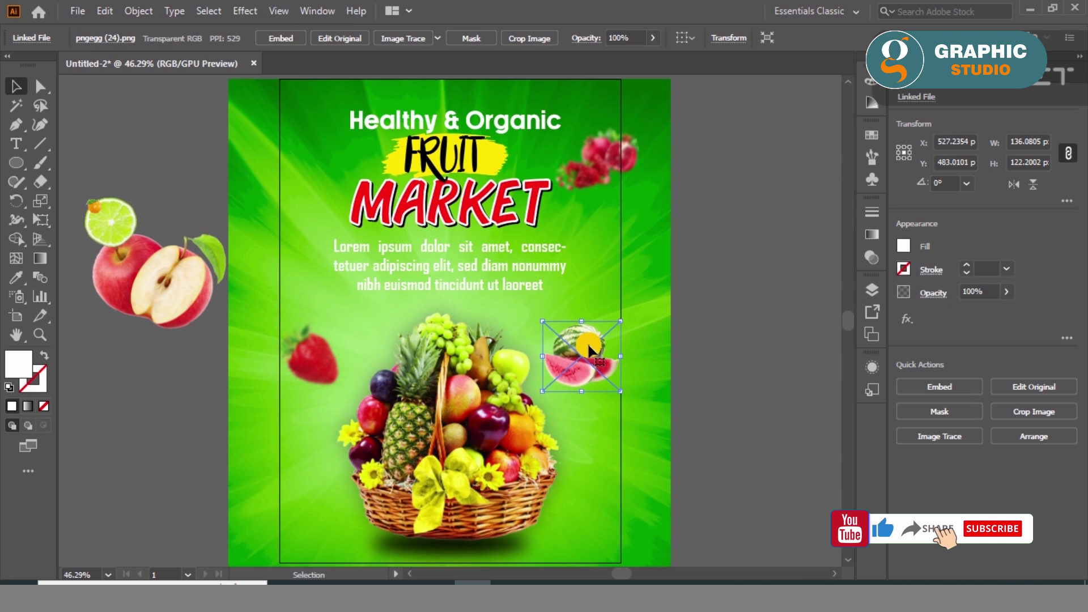
pyautogui.click(280, 38)
# Apply a Gaussian Blur with a radius of about 19.5 pixels to the watermelon image
pyautogui.click(245, 11)
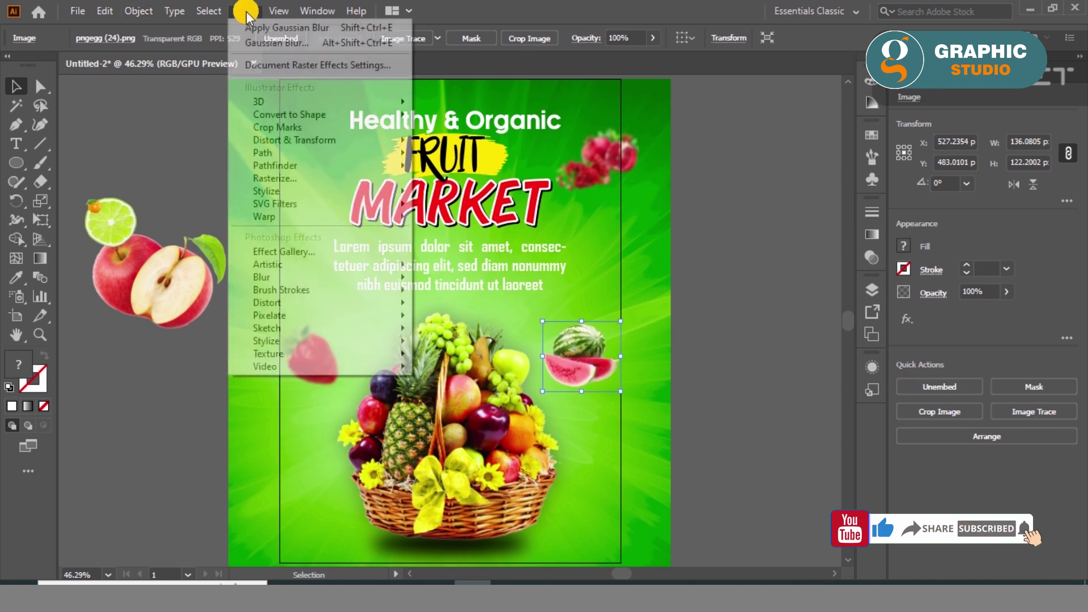
pyautogui.moveTo(287, 281)
pyautogui.click(448, 281)
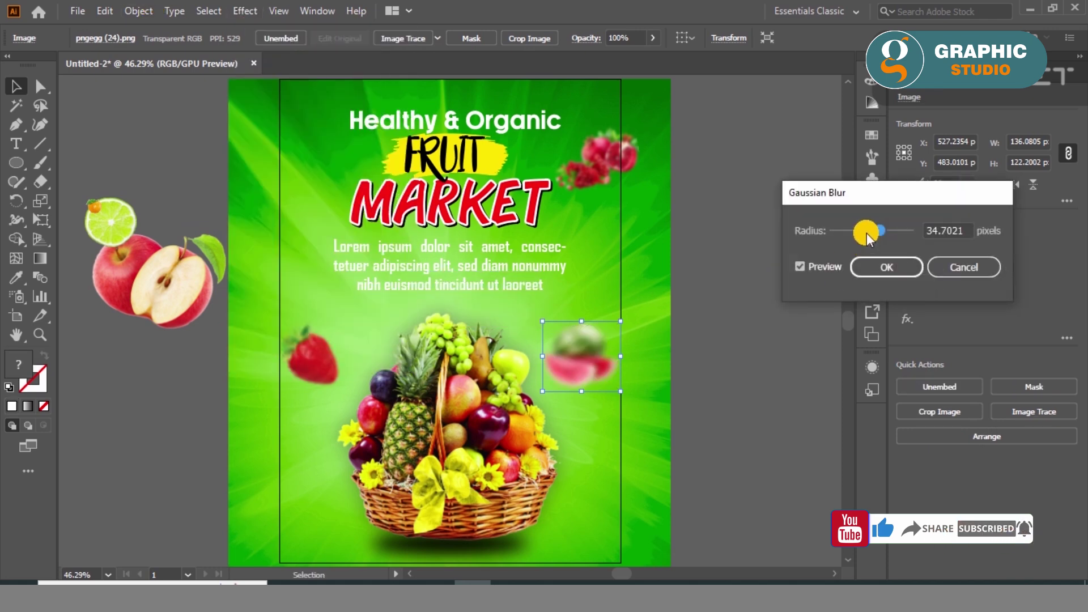
pyautogui.click(866, 231)
pyautogui.moveTo(873, 230); pyautogui.dragTo(875, 230)
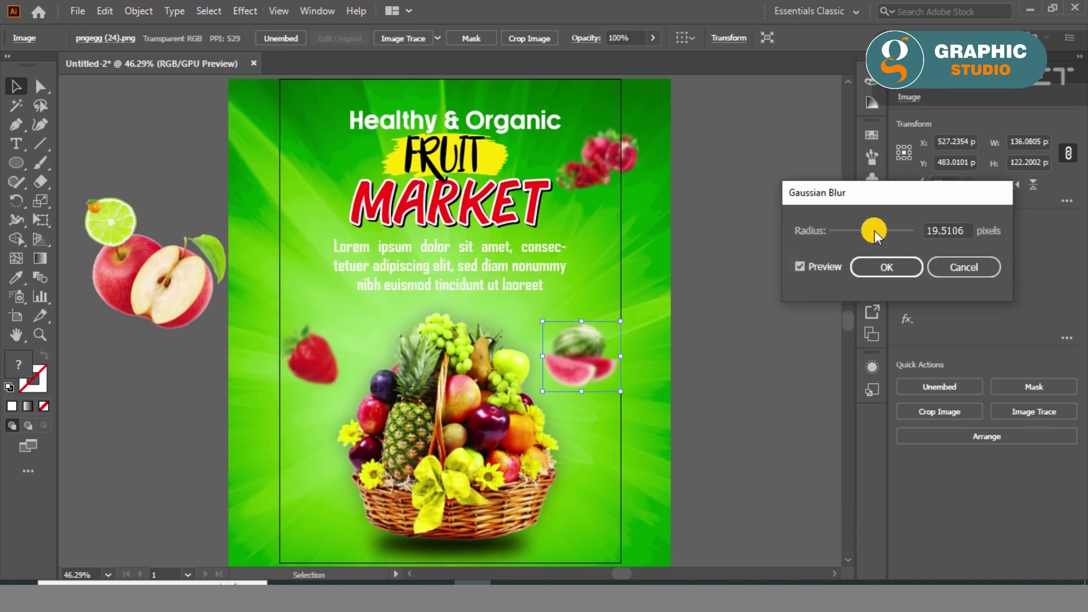
pyautogui.click(876, 266)
pyautogui.click(742, 369)
# Place the apple image at the poster's lower-left corner beside the basket, sized to about 142 by 142 px
pyautogui.click(88, 263)
pyautogui.moveTo(88, 263); pyautogui.dragTo(248, 480)
pyautogui.moveTo(388, 414); pyautogui.dragTo(327, 474)
pyautogui.moveTo(297, 526); pyautogui.dragTo(310, 533)
pyautogui.click(338, 485)
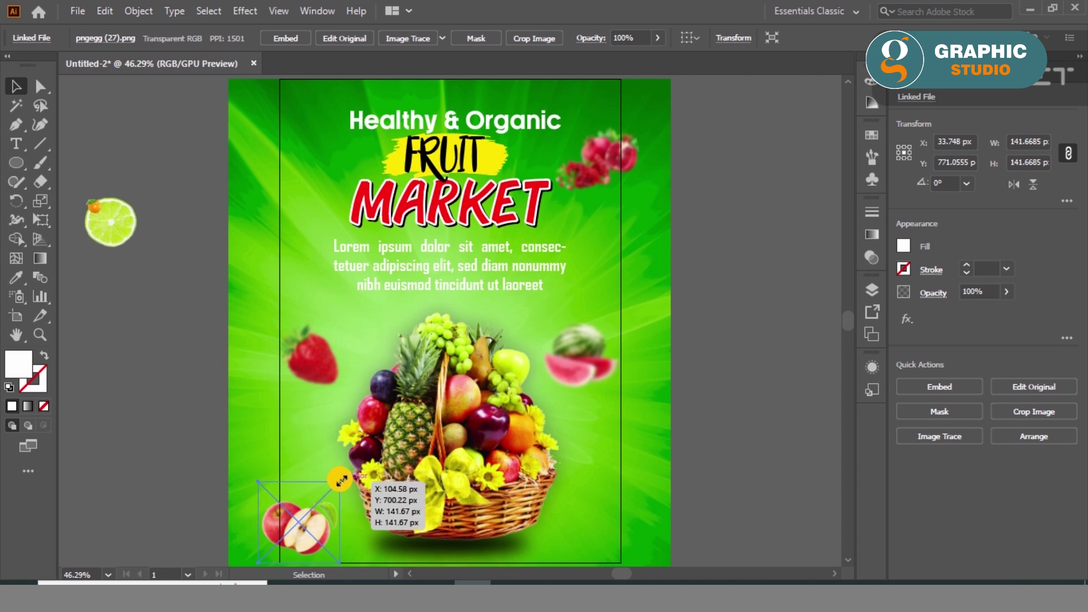
# Apply a Gaussian Blur with a radius of about 56.4 pixels to the apple image and embed it
pyautogui.click(277, 11)
pyautogui.moveTo(245, 11)
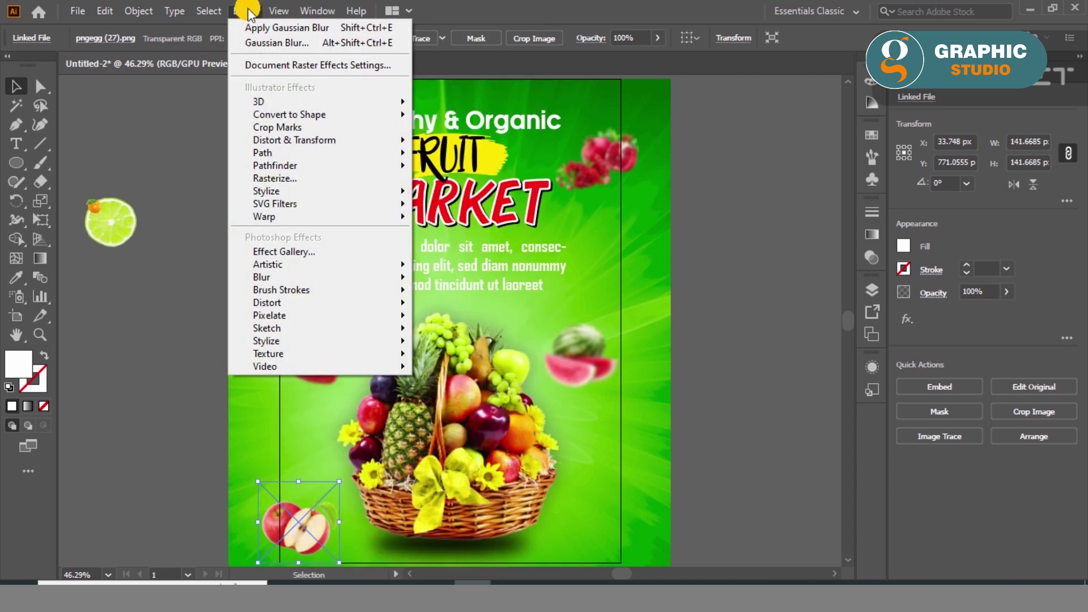
pyautogui.moveTo(266, 277)
pyautogui.click(468, 279)
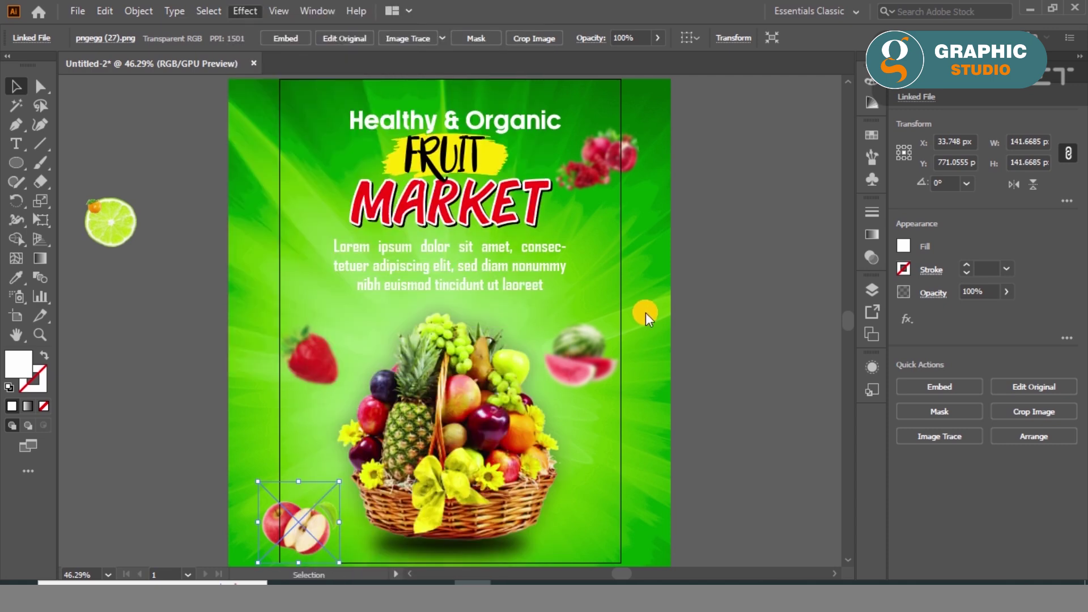
pyautogui.moveTo(889, 233); pyautogui.dragTo(882, 232)
pyautogui.click(871, 267)
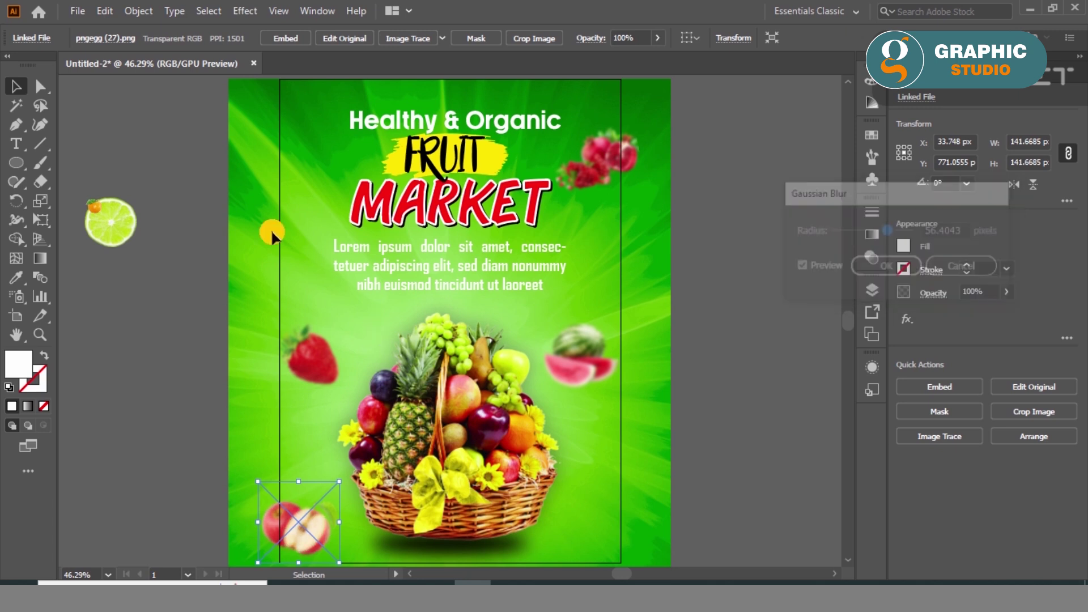
pyautogui.click(284, 38)
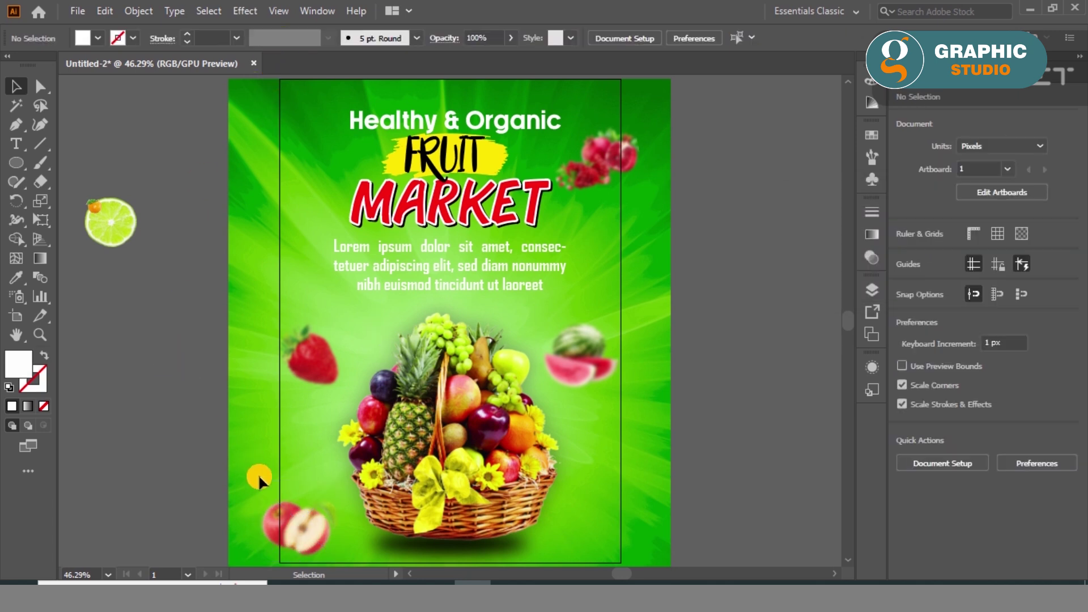
pyautogui.click(201, 510)
# Place the lime slice to the left of the title, resize it to about 141 by 134 px and embed it
pyautogui.moveTo(109, 224); pyautogui.dragTo(645, 448)
pyautogui.moveTo(585, 489); pyautogui.dragTo(271, 165)
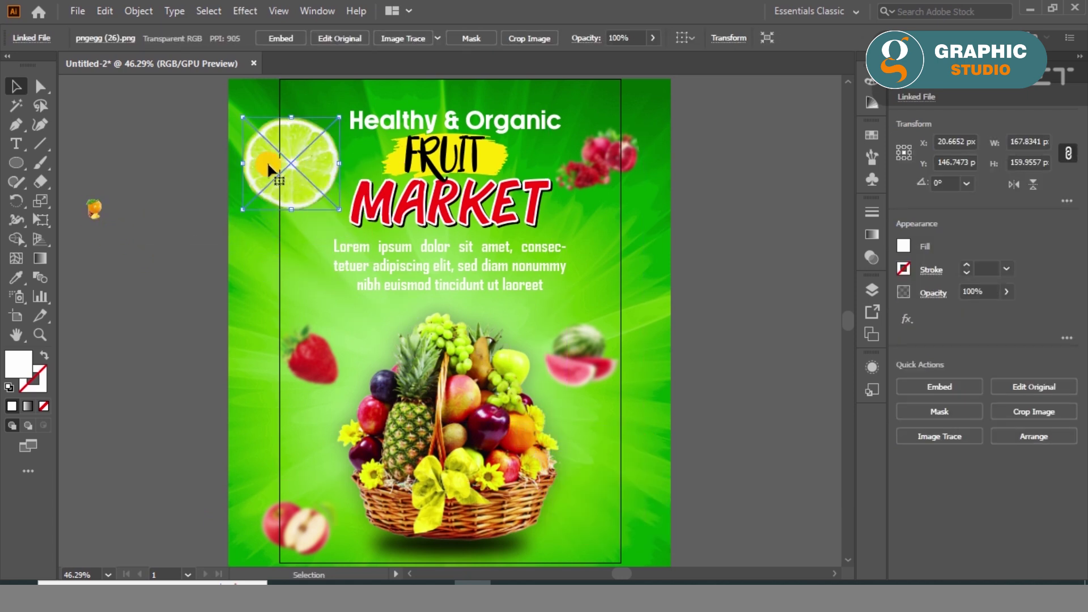
pyautogui.moveTo(244, 208); pyautogui.dragTo(258, 195)
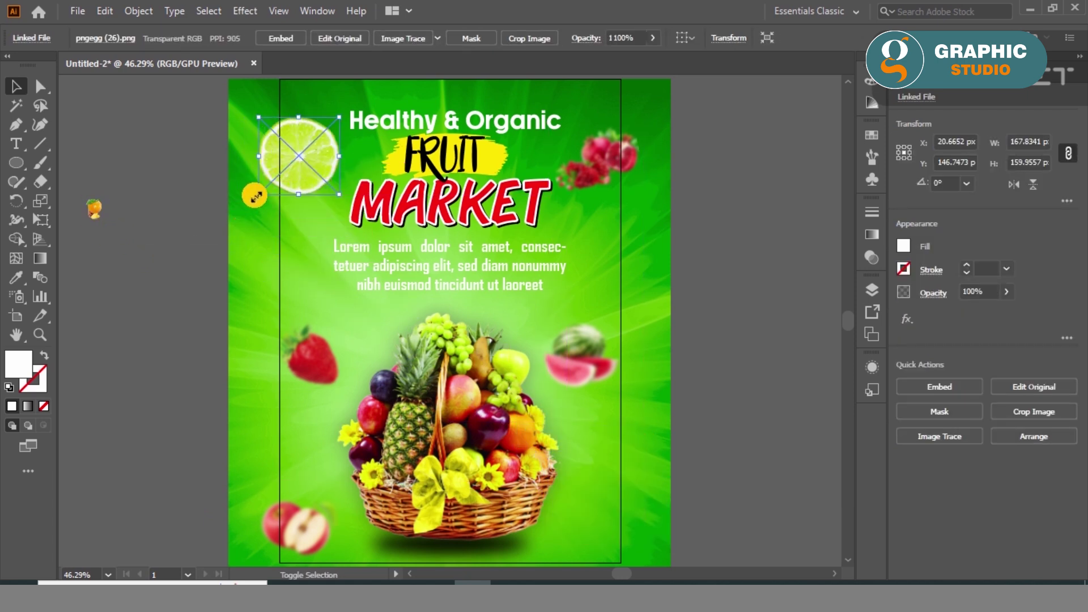
pyautogui.click(284, 44)
# Apply a Drop Shadow effect to the lime slice
pyautogui.click(245, 11)
pyautogui.moveTo(275, 186)
pyautogui.click(443, 195)
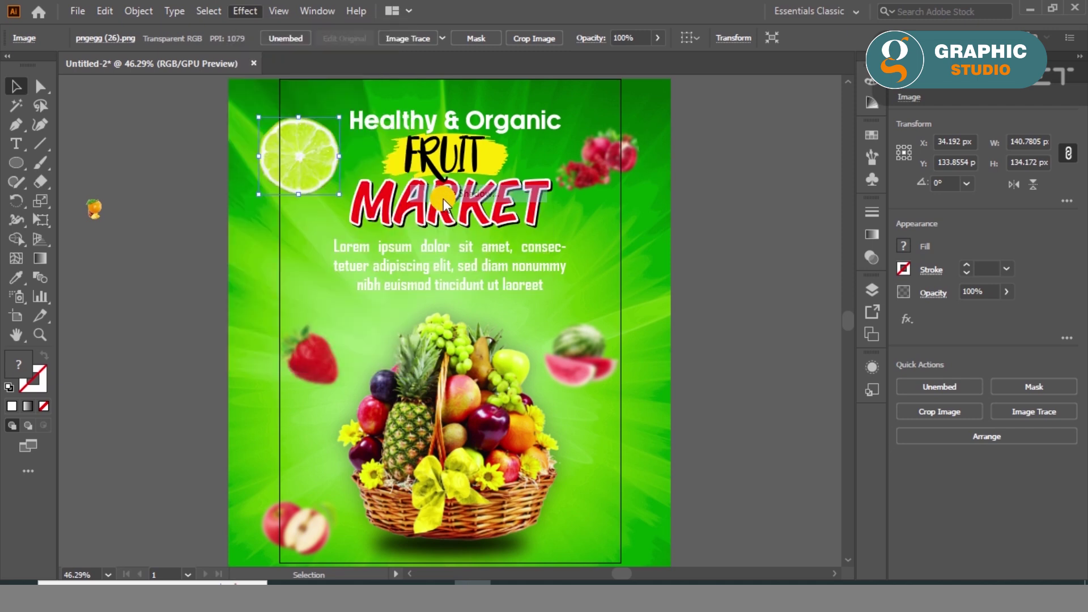
pyautogui.click(936, 335)
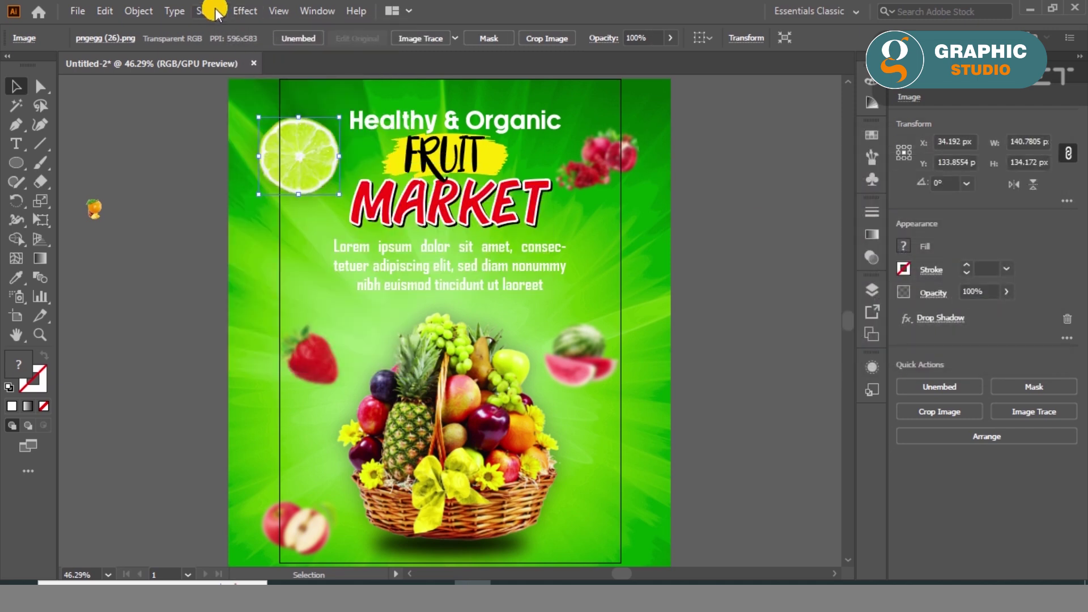
# Apply a Gaussian Blur with a radius of about 7.7 pixels to the lime slice
pyautogui.click(245, 11)
pyautogui.moveTo(263, 277)
pyautogui.click(471, 280)
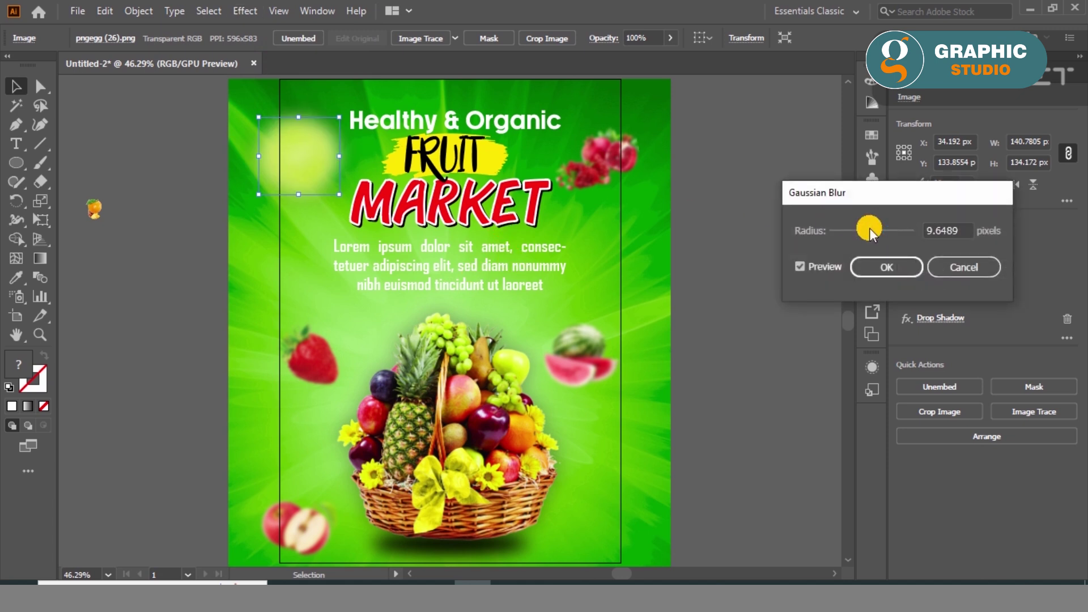
pyautogui.moveTo(870, 227); pyautogui.dragTo(863, 229)
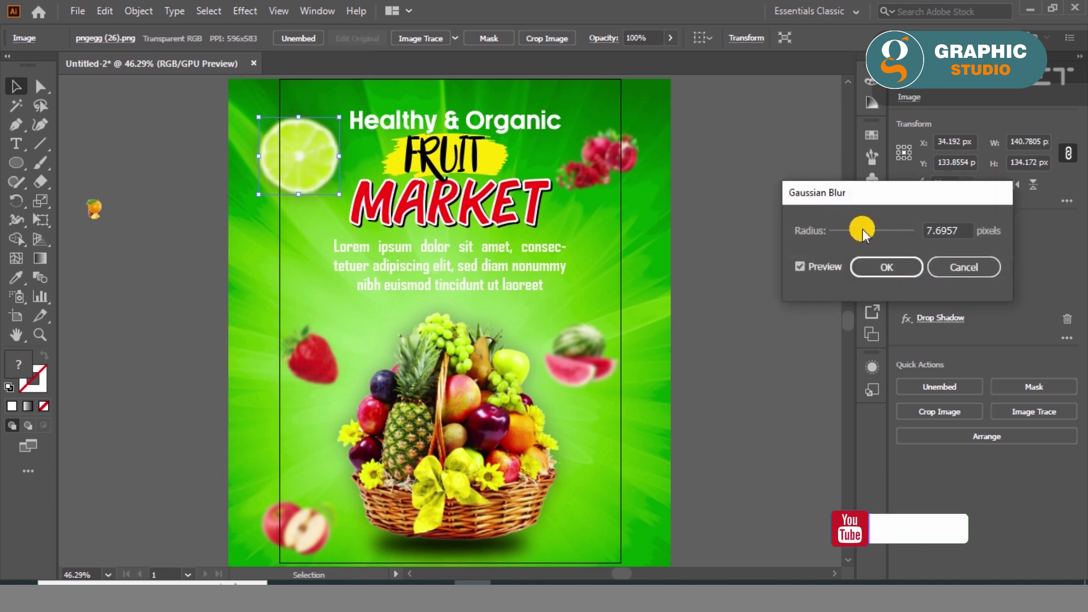
pyautogui.click(884, 266)
pyautogui.click(765, 235)
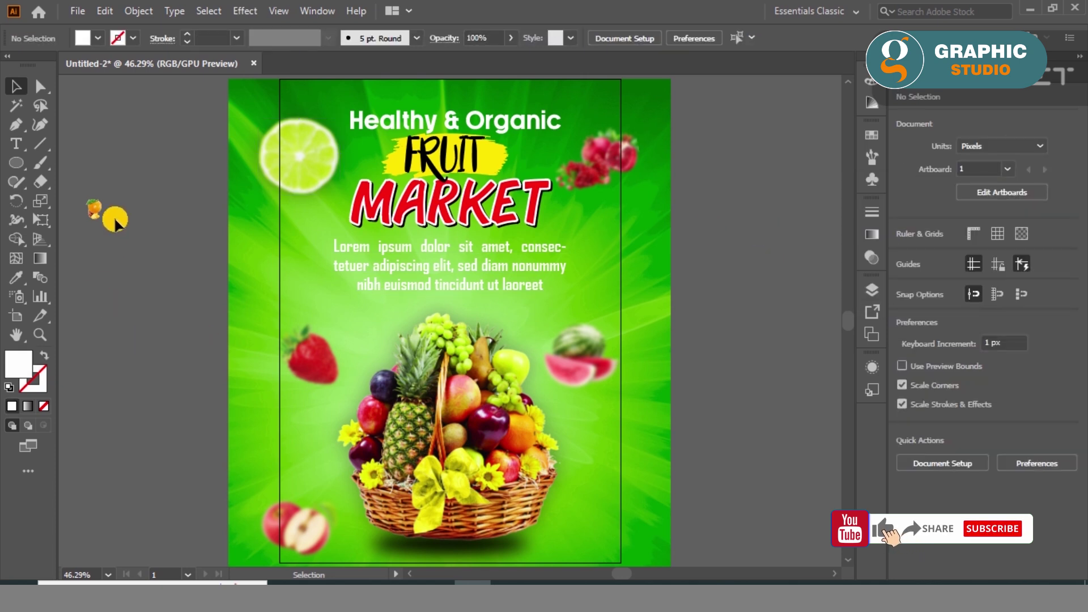
# Enlarge the remaining orange and pineapple images to about 201 by 252 px overall and move the orange to the basket's lower right
pyautogui.click(94, 209)
pyautogui.moveTo(95, 210); pyautogui.dragTo(200, 381)
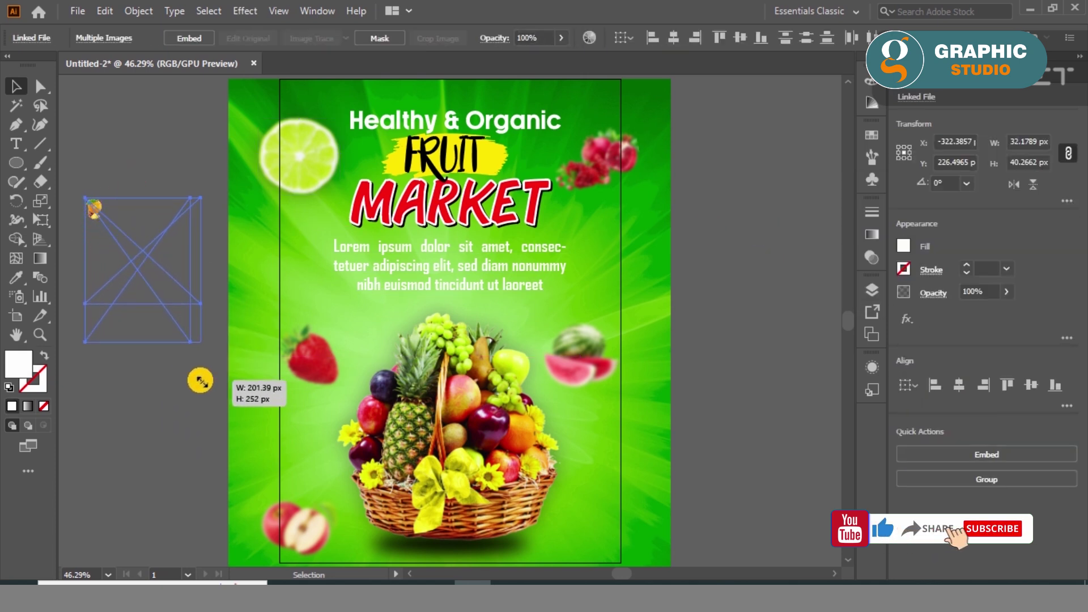
pyautogui.click(200, 381)
pyautogui.moveTo(147, 246); pyautogui.dragTo(604, 493)
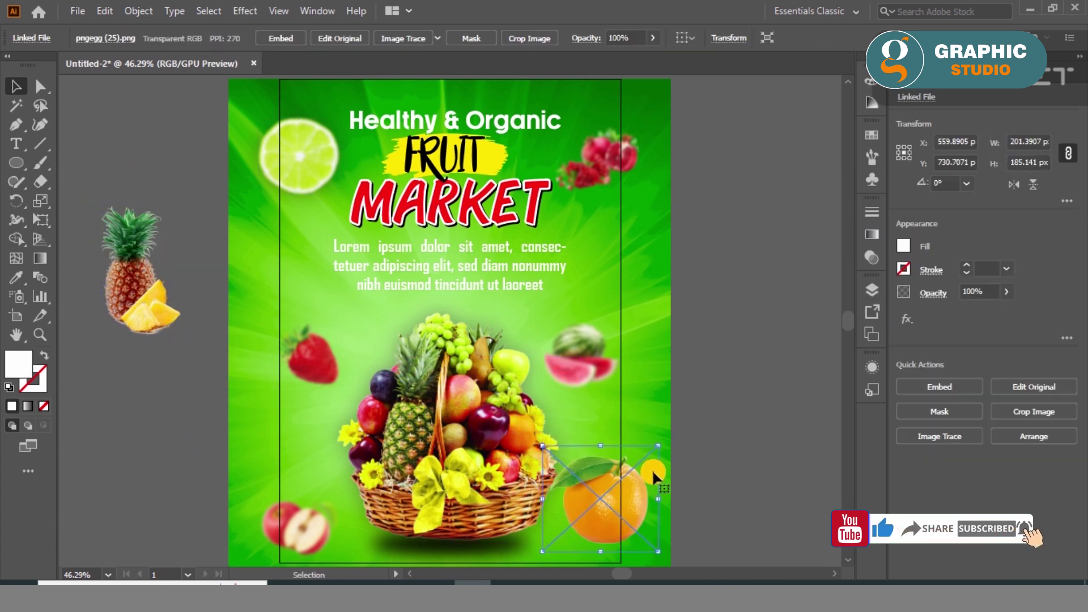
# Apply a Gaussian Blur with a radius of 13 pixels to the orange image
pyautogui.click(253, 14)
pyautogui.moveTo(363, 278)
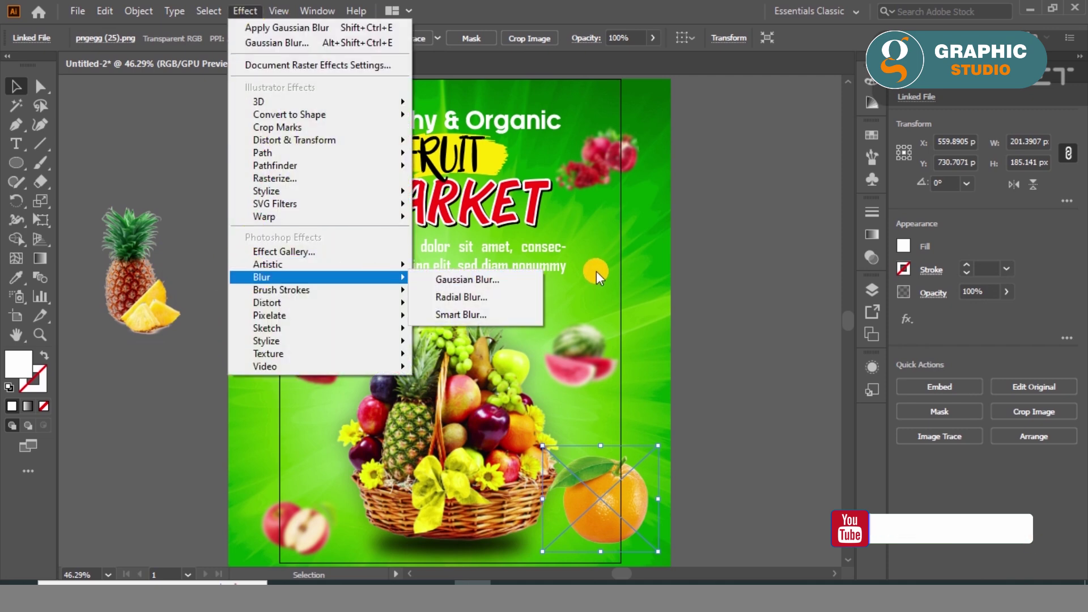
pyautogui.click(465, 280)
pyautogui.moveTo(856, 223); pyautogui.dragTo(881, 231)
pyautogui.moveTo(865, 233); pyautogui.dragTo(868, 230)
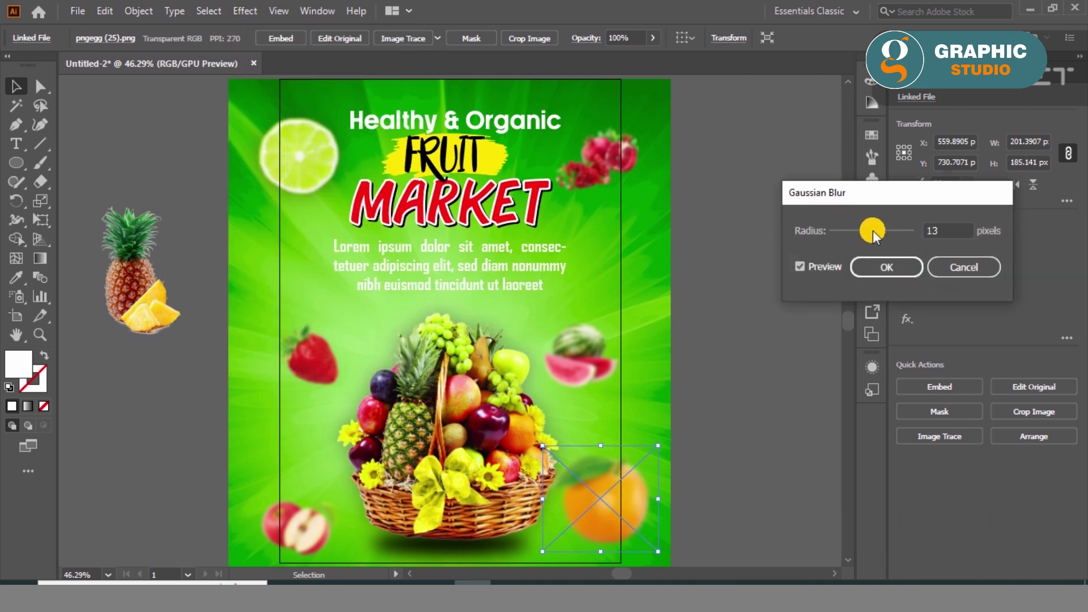
pyautogui.click(883, 266)
pyautogui.click(789, 260)
# Embed the pineapple image, place it at the poster's right edge above the watermelon and rotate it about 20 degrees
pyautogui.click(179, 290)
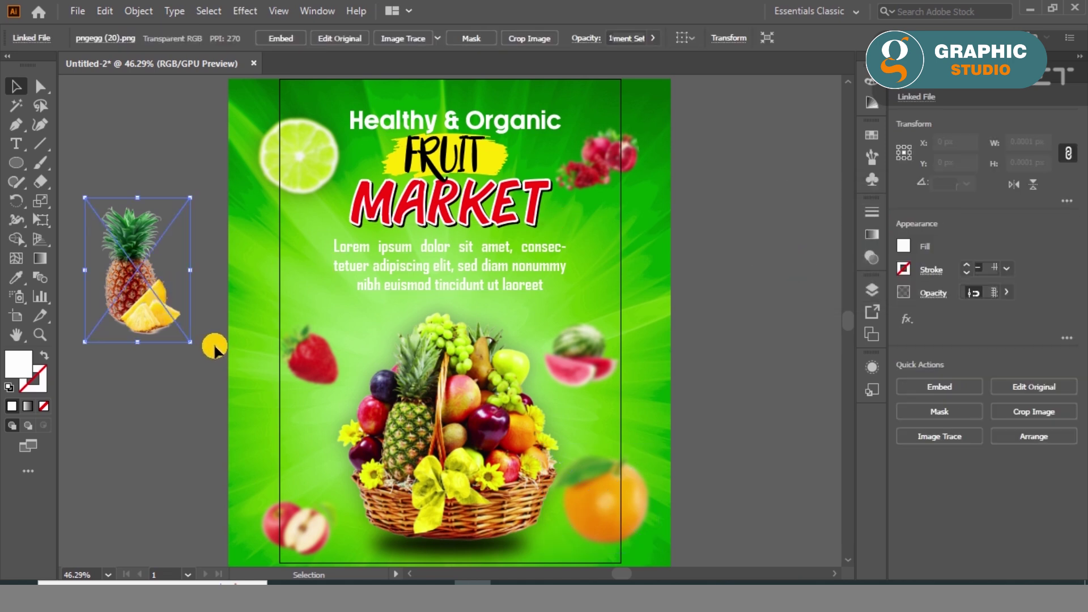
pyautogui.click(186, 348)
pyautogui.click(178, 330)
pyautogui.moveTo(194, 348); pyautogui.dragTo(626, 288)
# Apply a Gaussian Blur to the pineapple image at the poster's right edge
pyautogui.click(241, 14)
pyautogui.moveTo(389, 274)
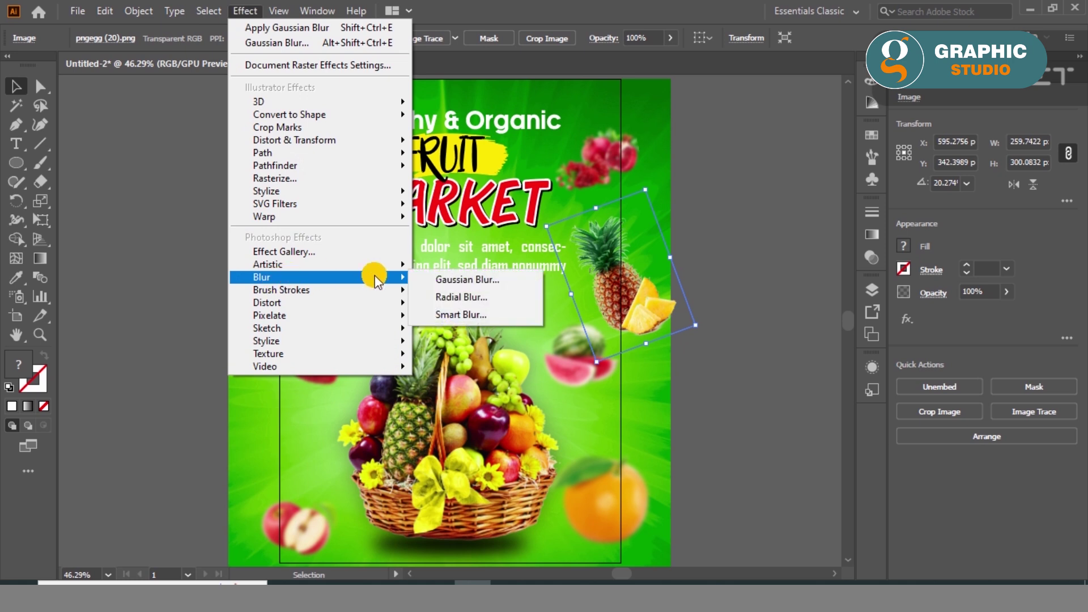
pyautogui.click(484, 283)
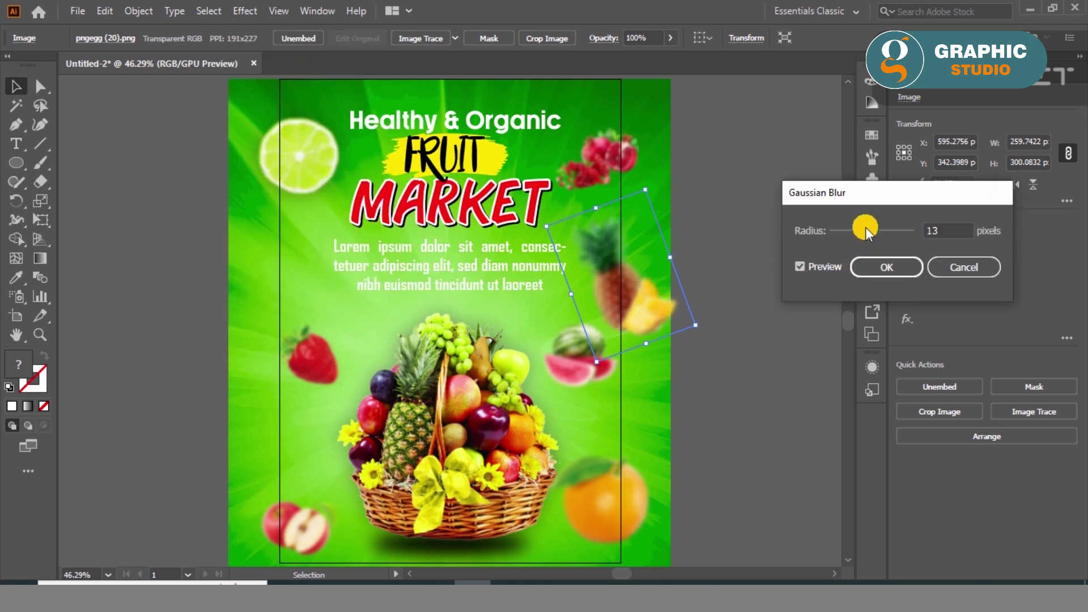
pyautogui.moveTo(865, 227); pyautogui.dragTo(863, 228)
pyautogui.click(867, 263)
pyautogui.click(764, 328)
# Duplicate the blurred pineapple to the poster's left edge below the lime and rotate the copy to about 35 degrees
pyautogui.moveTo(647, 317); pyautogui.dragTo(290, 287)
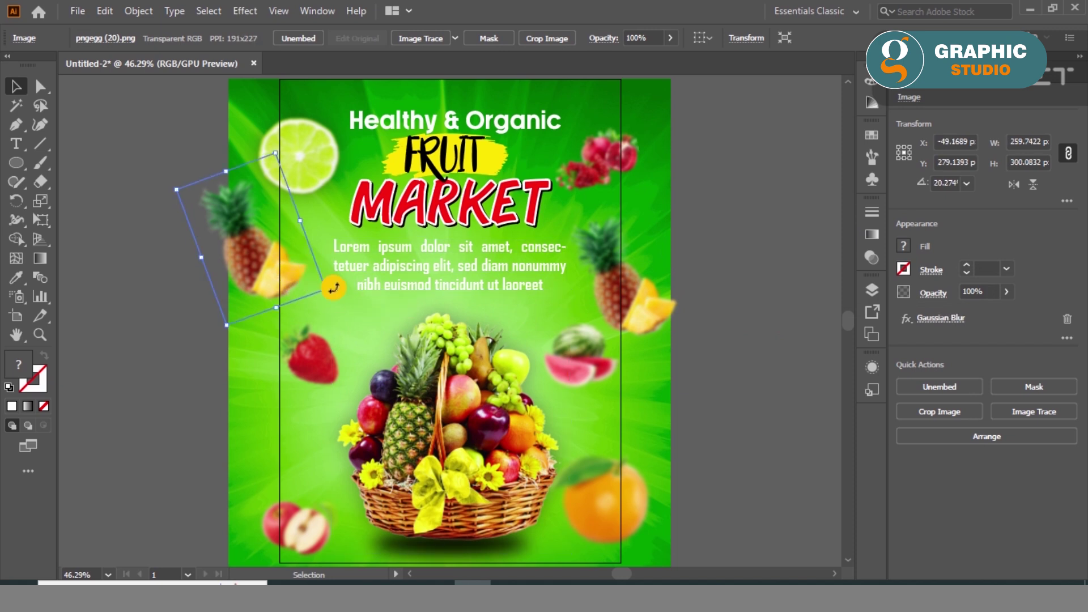
pyautogui.click(332, 295)
pyautogui.click(307, 294)
pyautogui.moveTo(326, 298); pyautogui.dragTo(305, 286)
# Duplicate the left pineapple to the poster's bottom edge beside the basket with a slight rotation, and shift the orange up and right
pyautogui.moveTo(261, 244); pyautogui.dragTo(557, 551)
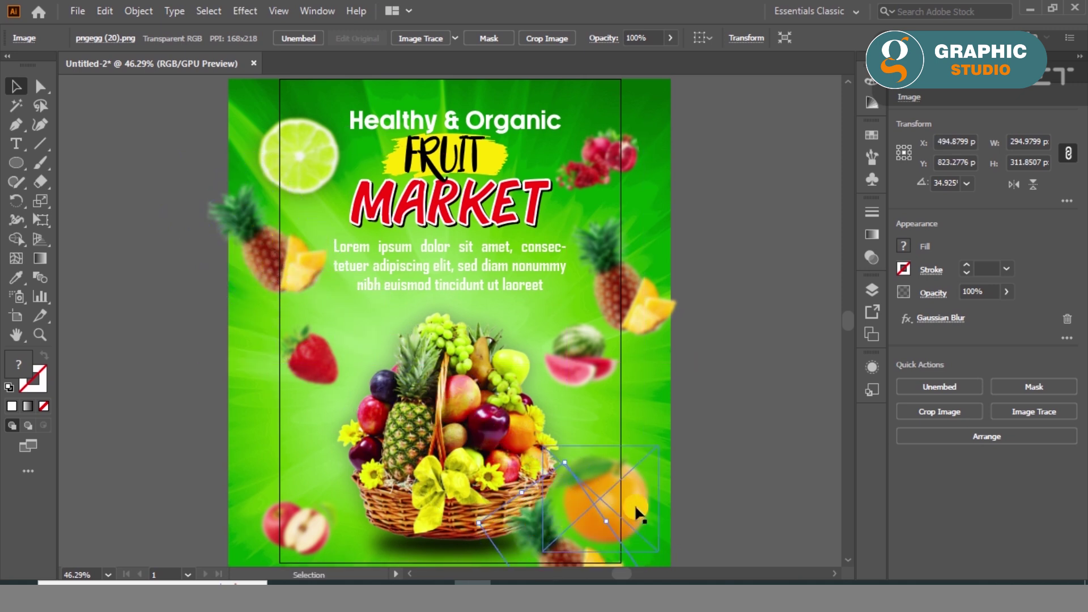
pyautogui.moveTo(473, 521); pyautogui.dragTo(488, 498)
pyautogui.click(733, 476)
pyautogui.moveTo(634, 503); pyautogui.dragTo(655, 478)
pyautogui.click(748, 352)
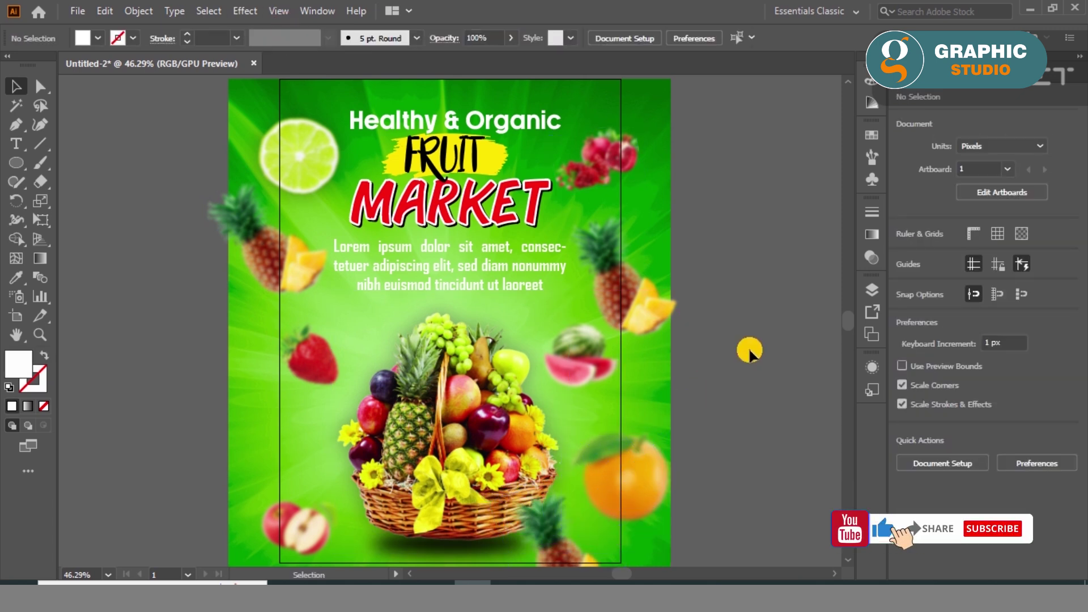
# Turn on Trim View to show the poster cropped to its artboard
pyautogui.click(282, 16)
pyautogui.click(493, 100)
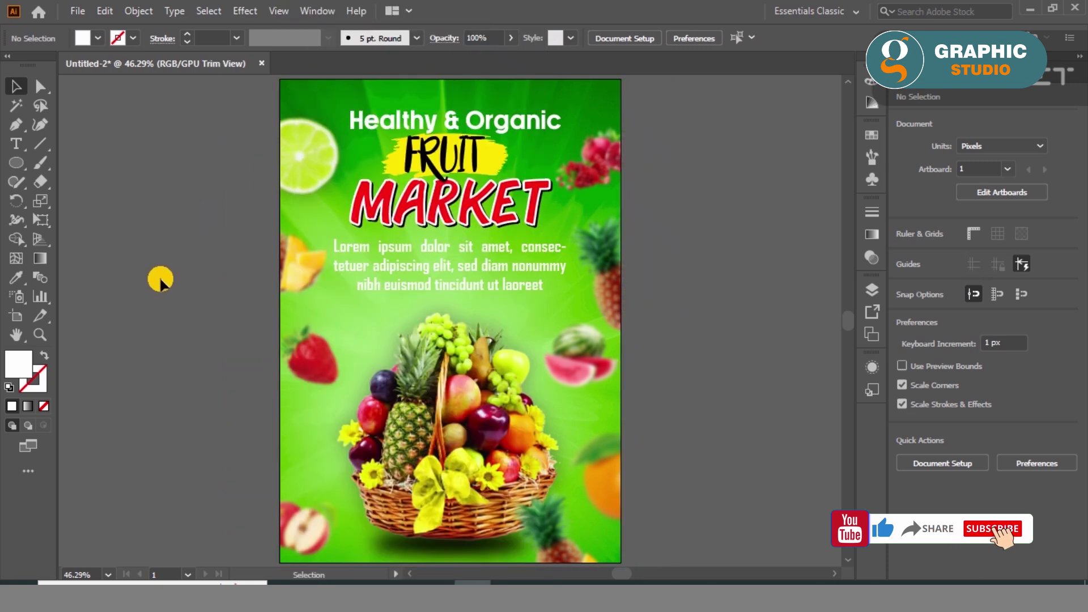
# Duplicate the strawberry to the left edge below the original, flip the copy horizontally and reduce the original to about 132 by 132 px
pyautogui.moveTo(312, 358); pyautogui.dragTo(288, 434)
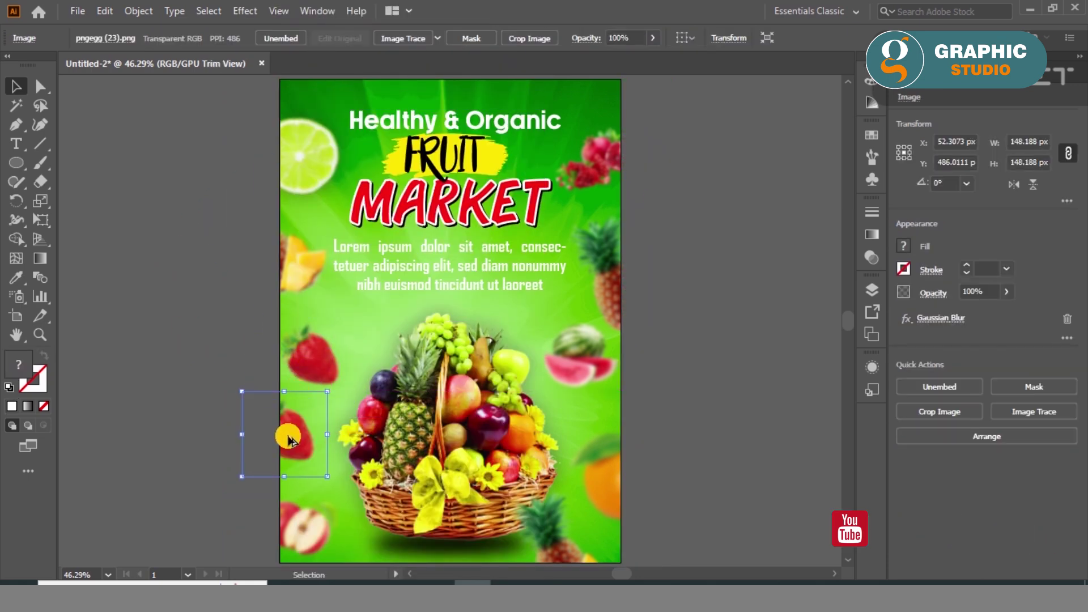
pyautogui.click(1014, 184)
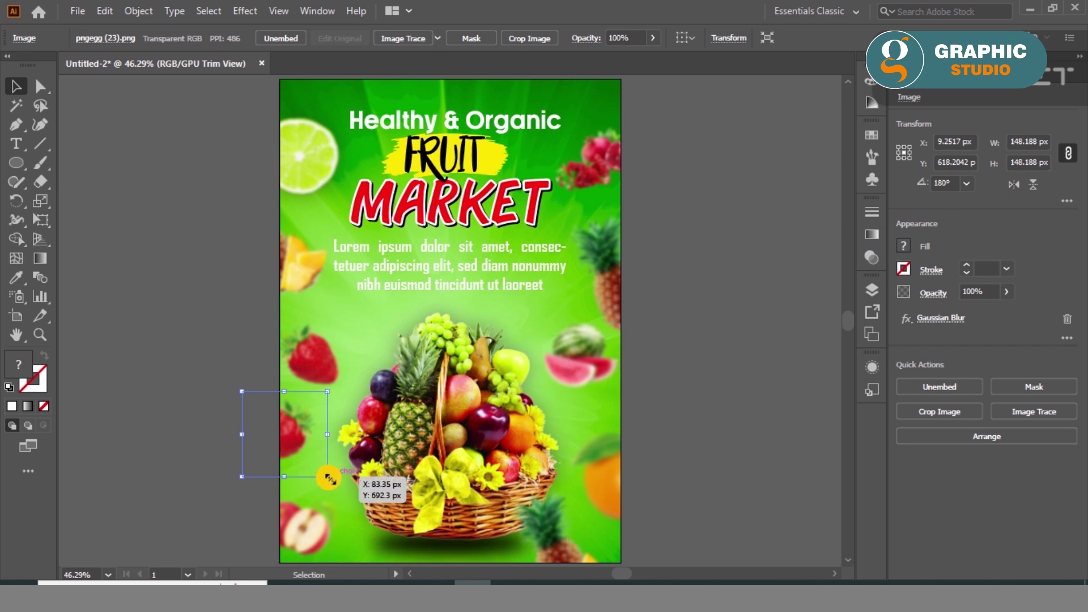
pyautogui.click(178, 424)
pyautogui.moveTo(322, 371)
pyautogui.mouseDown()
pyautogui.moveTo(341, 383)
pyautogui.moveTo(338, 354)
pyautogui.moveTo(319, 363)
pyautogui.mouseUp()
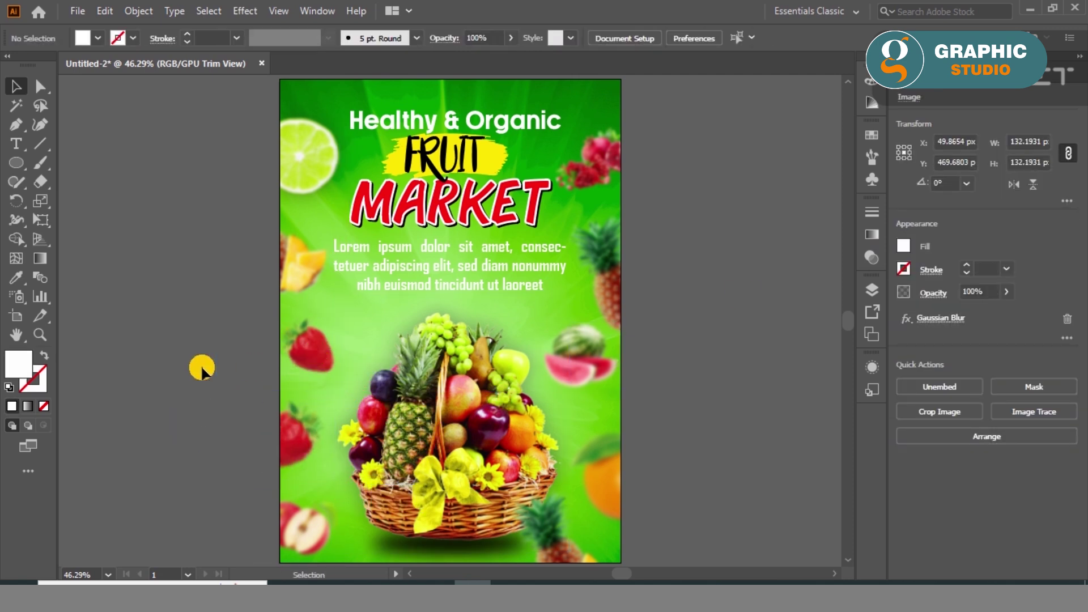